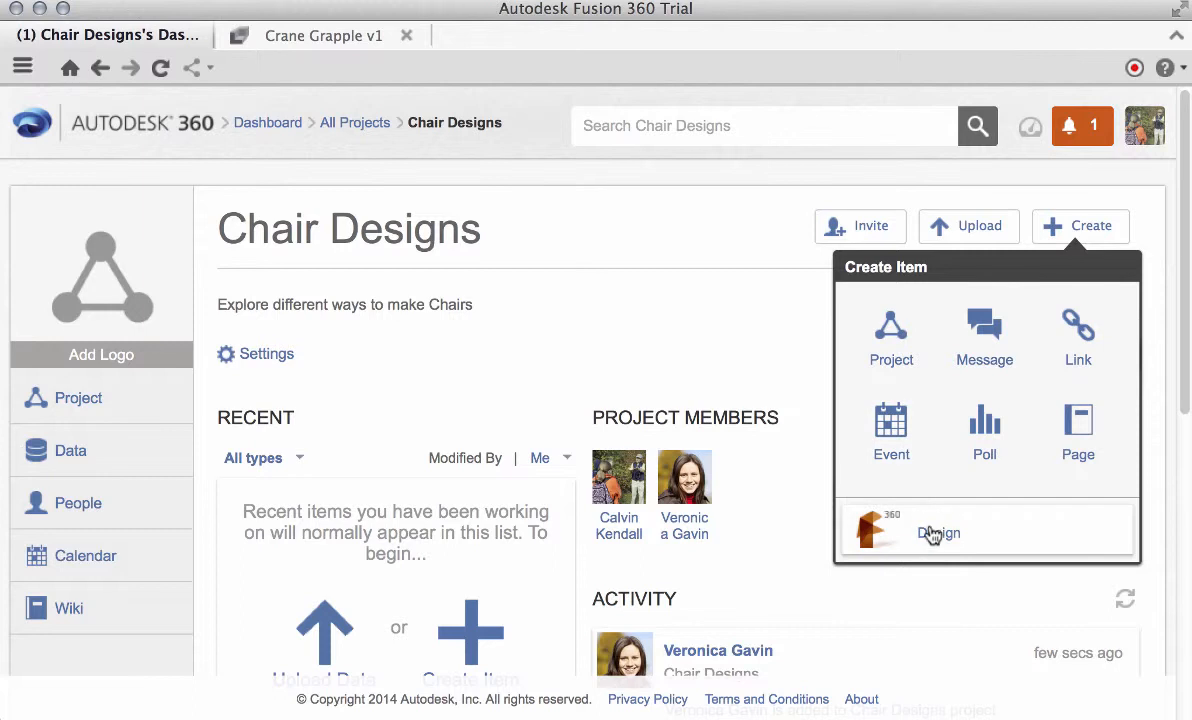
Create a new Fusion design titled "Household Chair", shared with the Chair Designs project
left_click(927, 533)
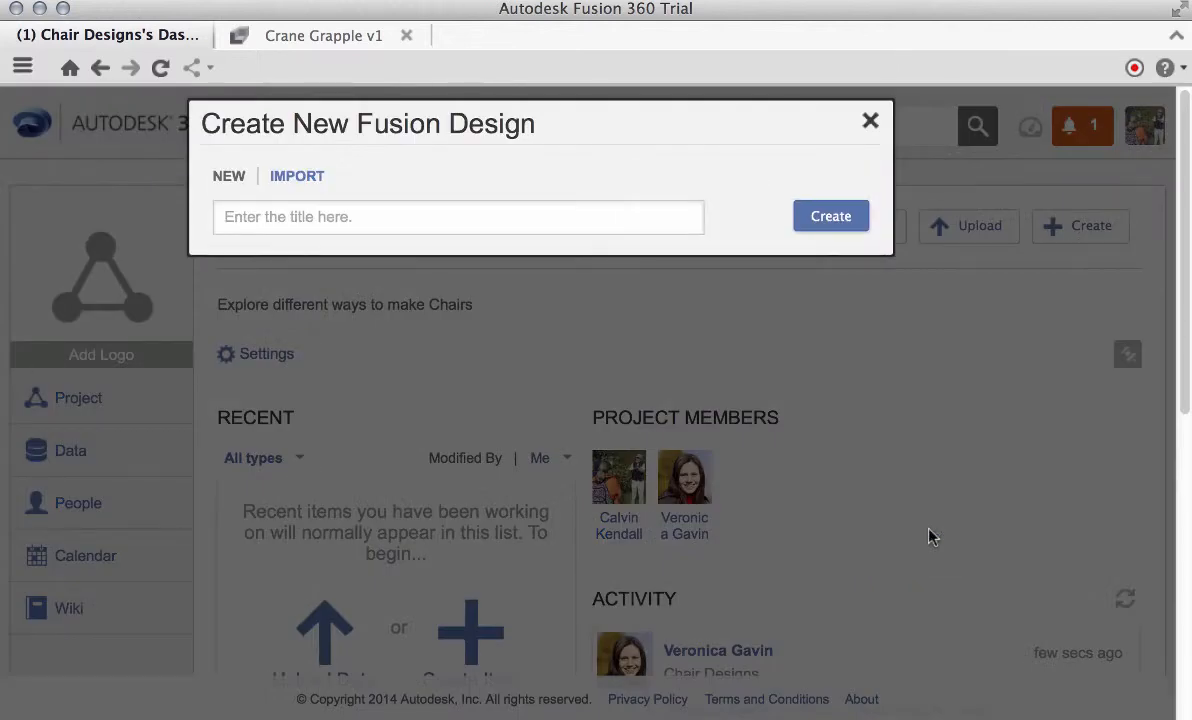
left_click(582, 223)
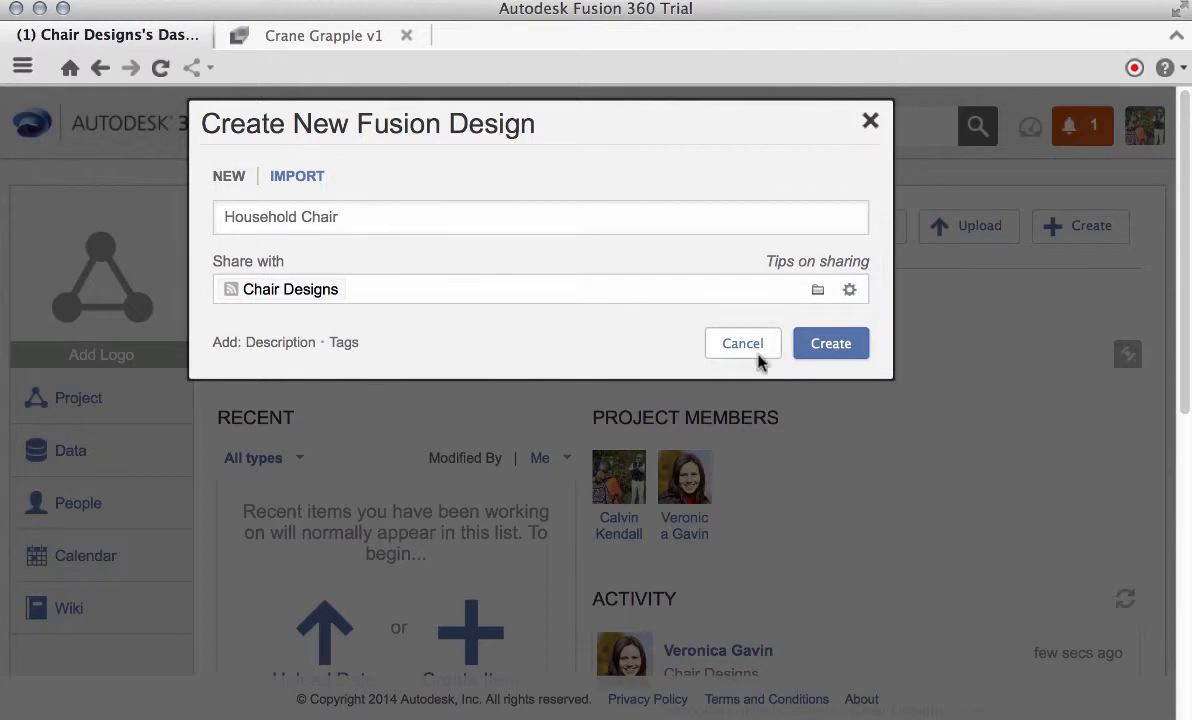
left_click(824, 344)
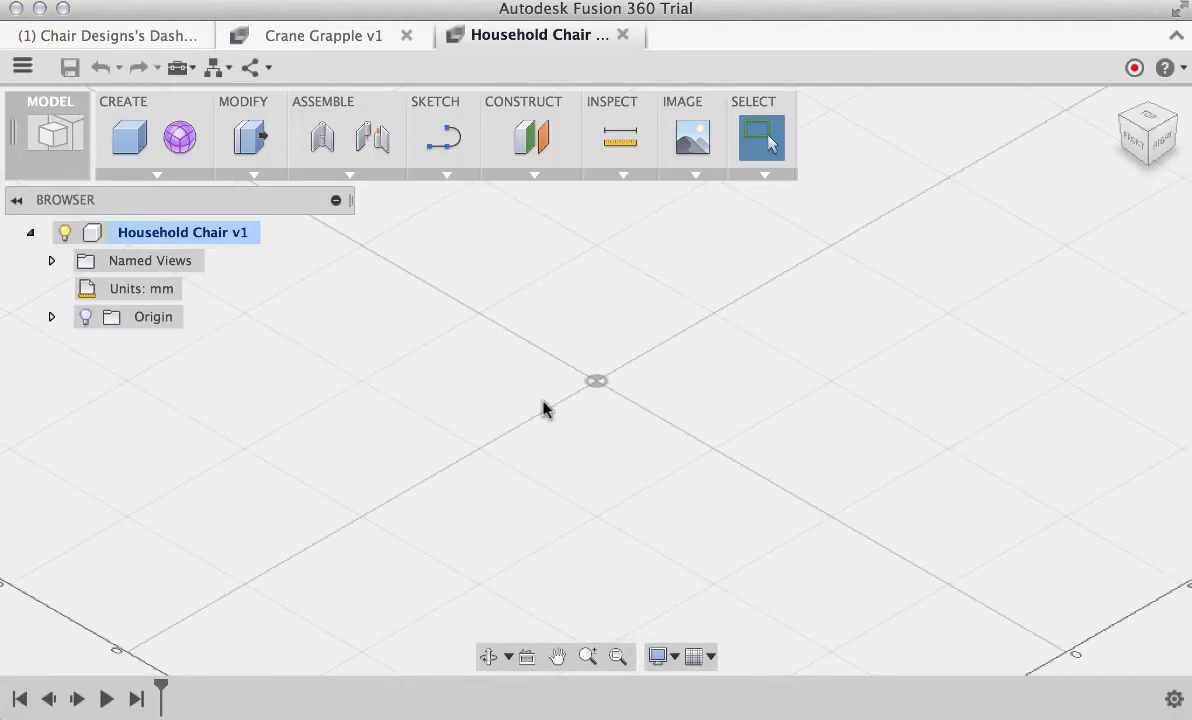
Start a new form and draw a box base on the horizontal plane, centred on the origin, about 193 by 183 mm
left_click(182, 140)
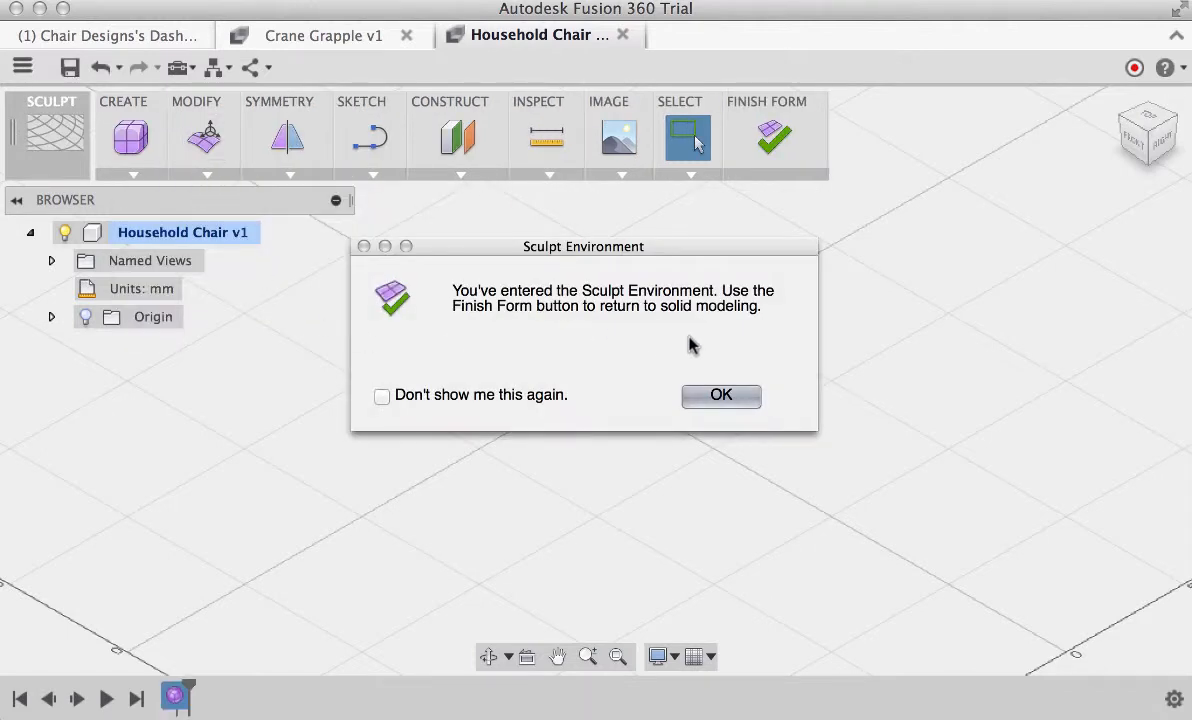
left_click(724, 400)
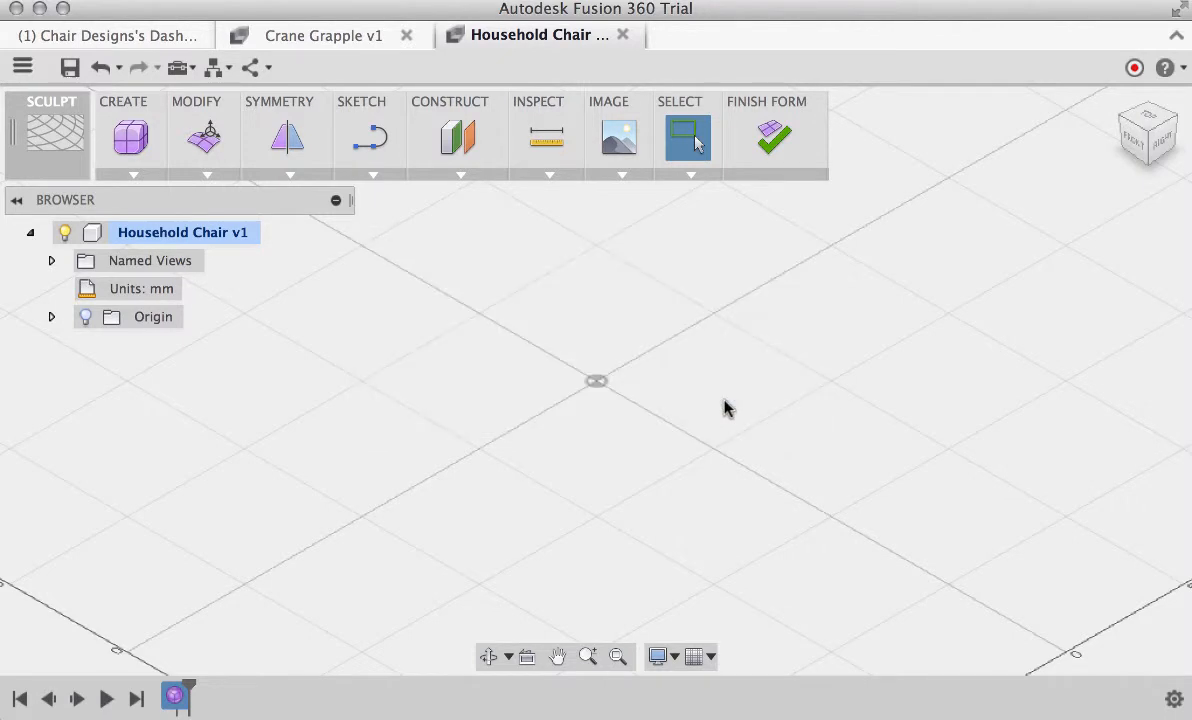
left_click(131, 137)
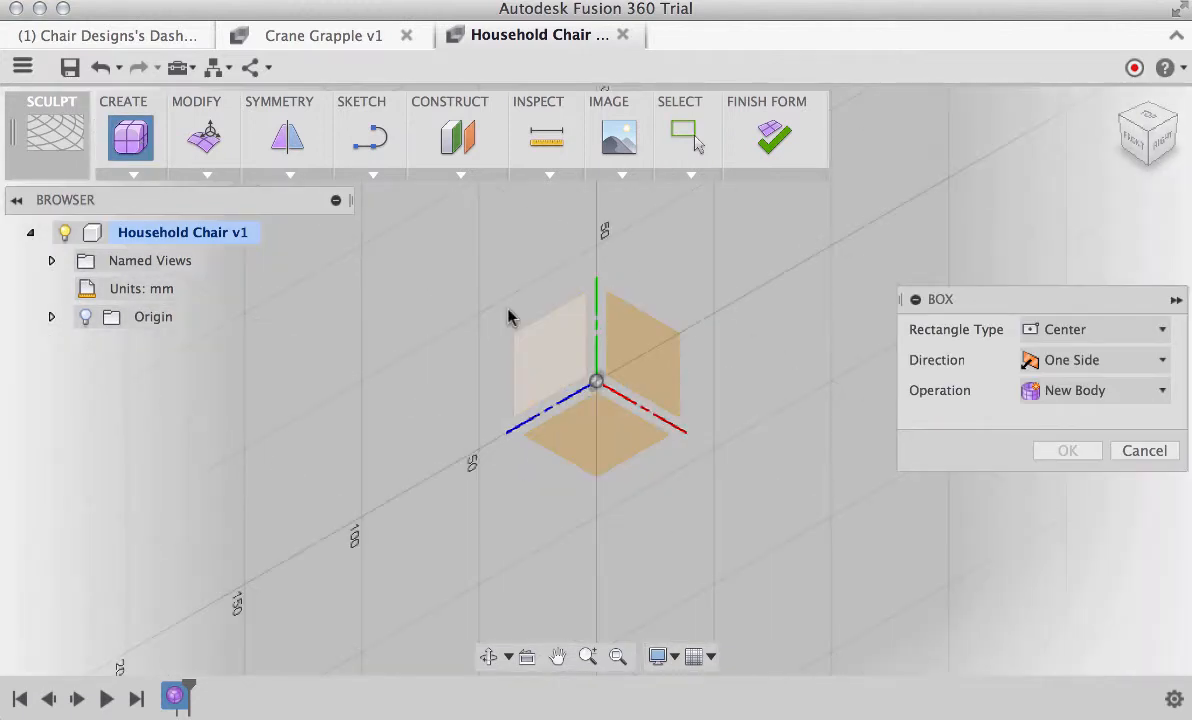
left_click(601, 451)
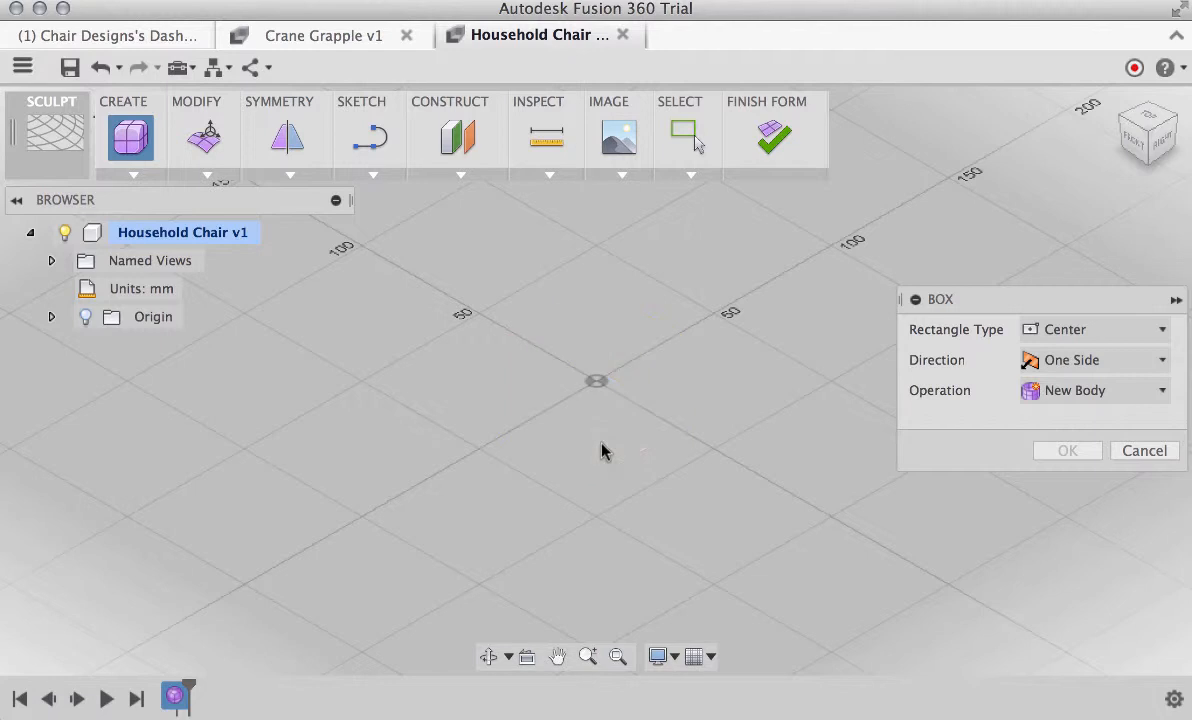
left_click(595, 383)
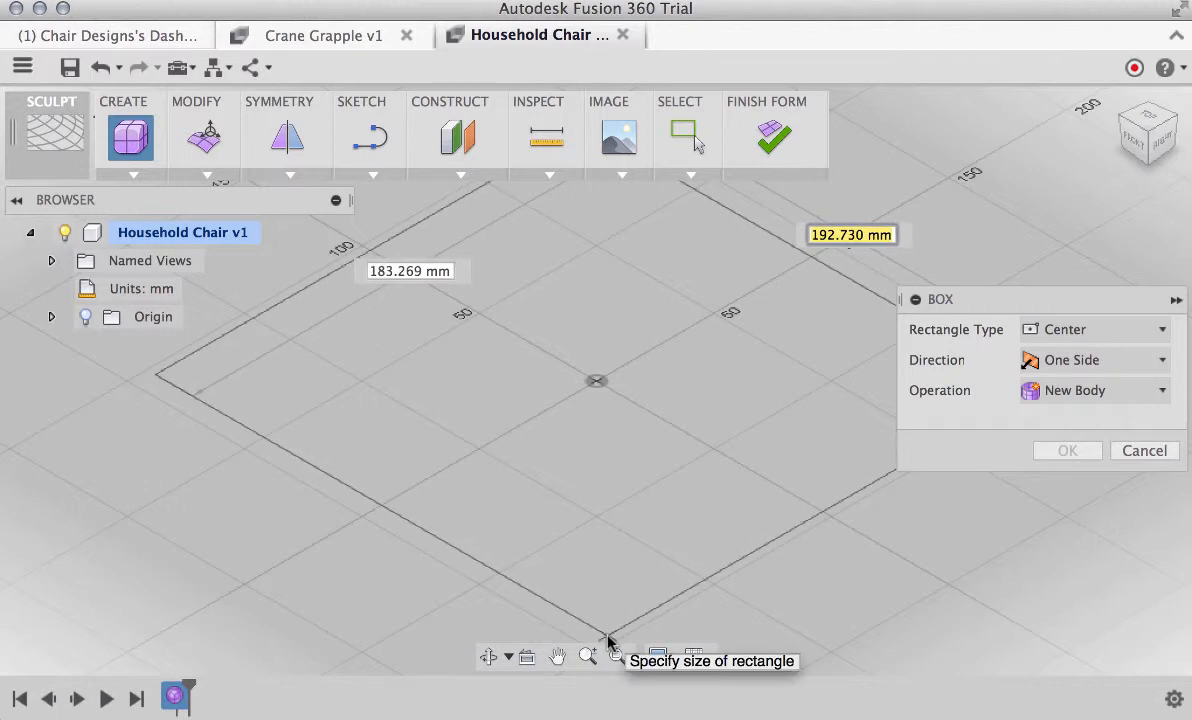
scroll(608, 640, "down", 4)
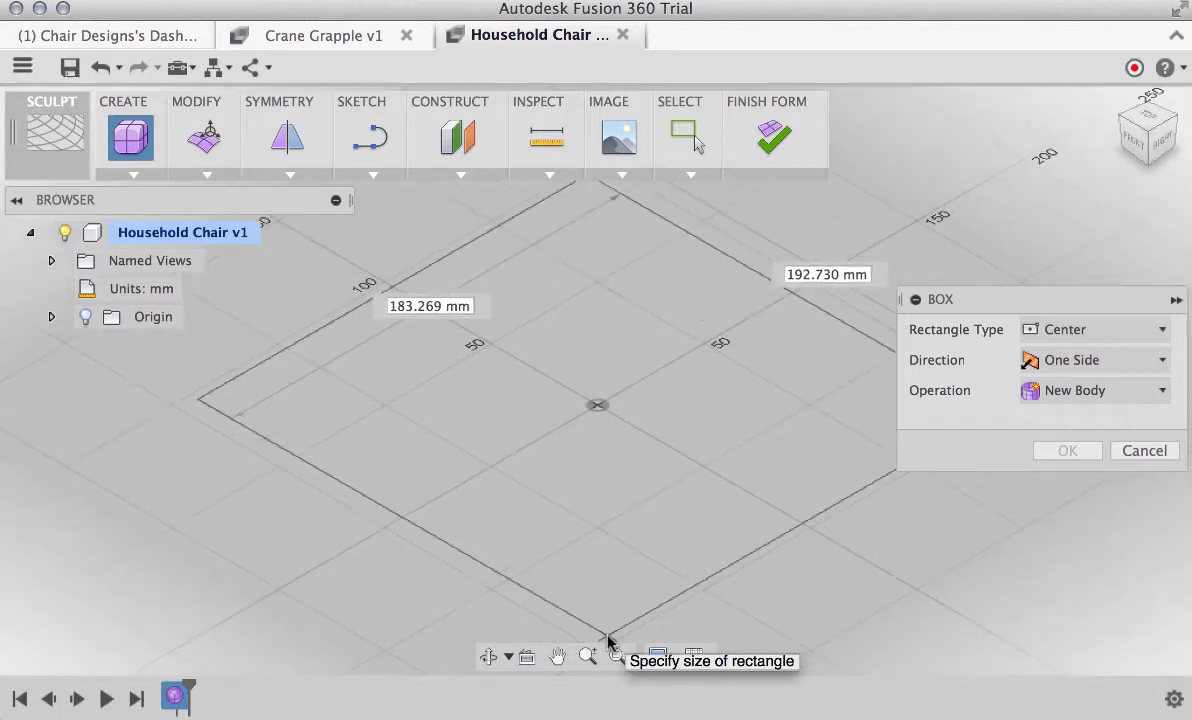
left_click(608, 640)
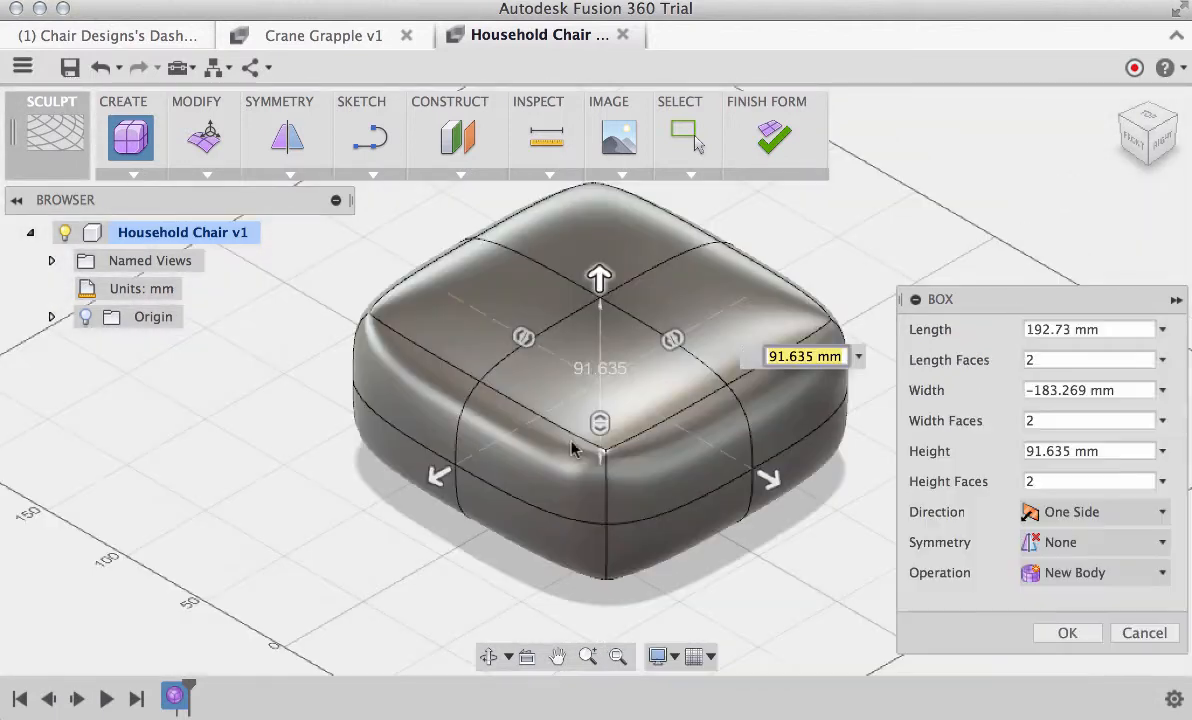
Size the box to 240 mm length, 240 mm width and 30 mm height, with 4 length, 4 width and 3 height faces
left_click_drag(599, 278, 600, 333)
left_click_drag(436, 503, 394, 523)
left_click_drag(770, 508, 806, 530)
mouse_move(504, 357)
left_mouse_down()
mouse_move(545, 399)
mouse_move(517, 362)
left_mouse_up()
mouse_move(695, 357)
left_mouse_down()
mouse_move(705, 351)
mouse_move(641, 379)
mouse_move(687, 362)
left_mouse_up()
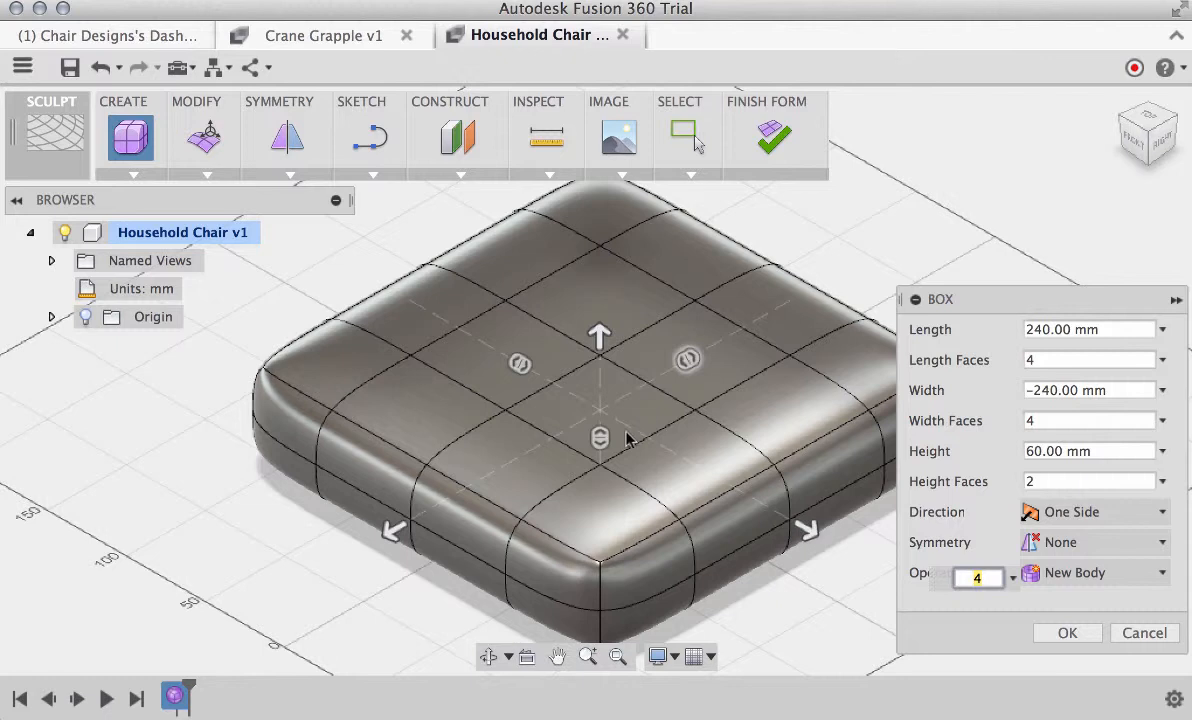
left_click_drag(603, 439, 601, 452)
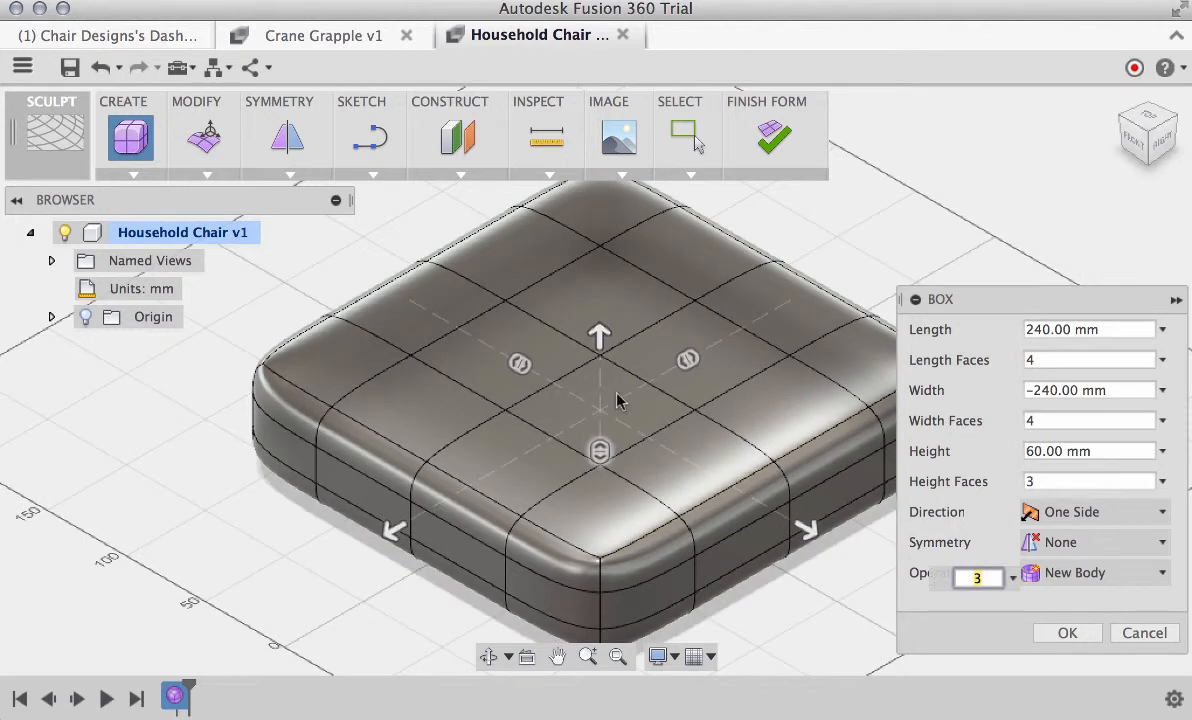
left_click_drag(601, 338, 600, 390)
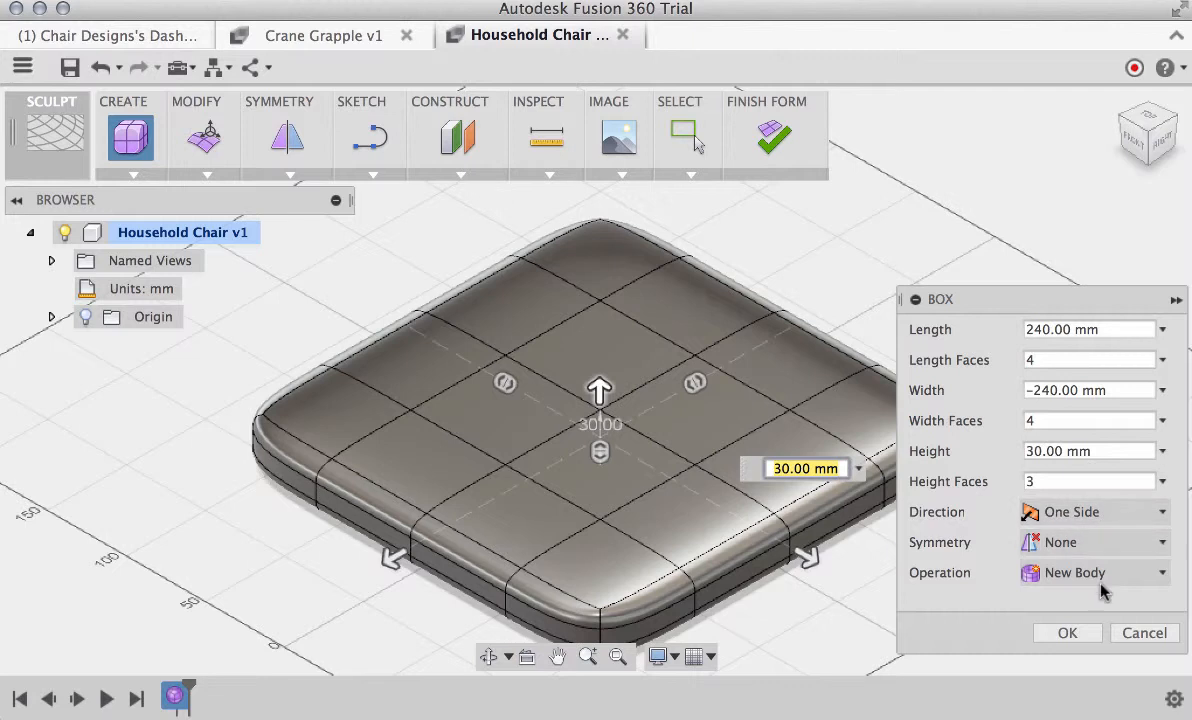
left_click(1068, 634)
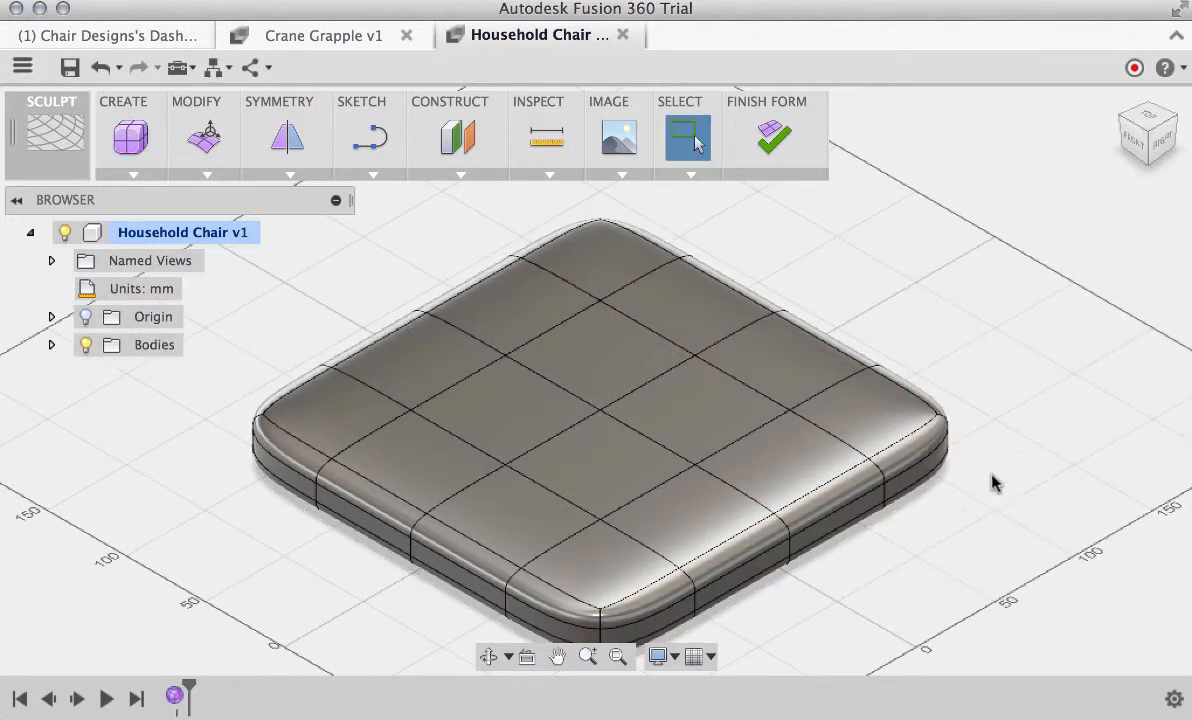
Using Edit Form, pull a vertex on the seat's top surface up about 50 mm and move it sideways about 50 mm
scroll(1027, 386, "down", 5)
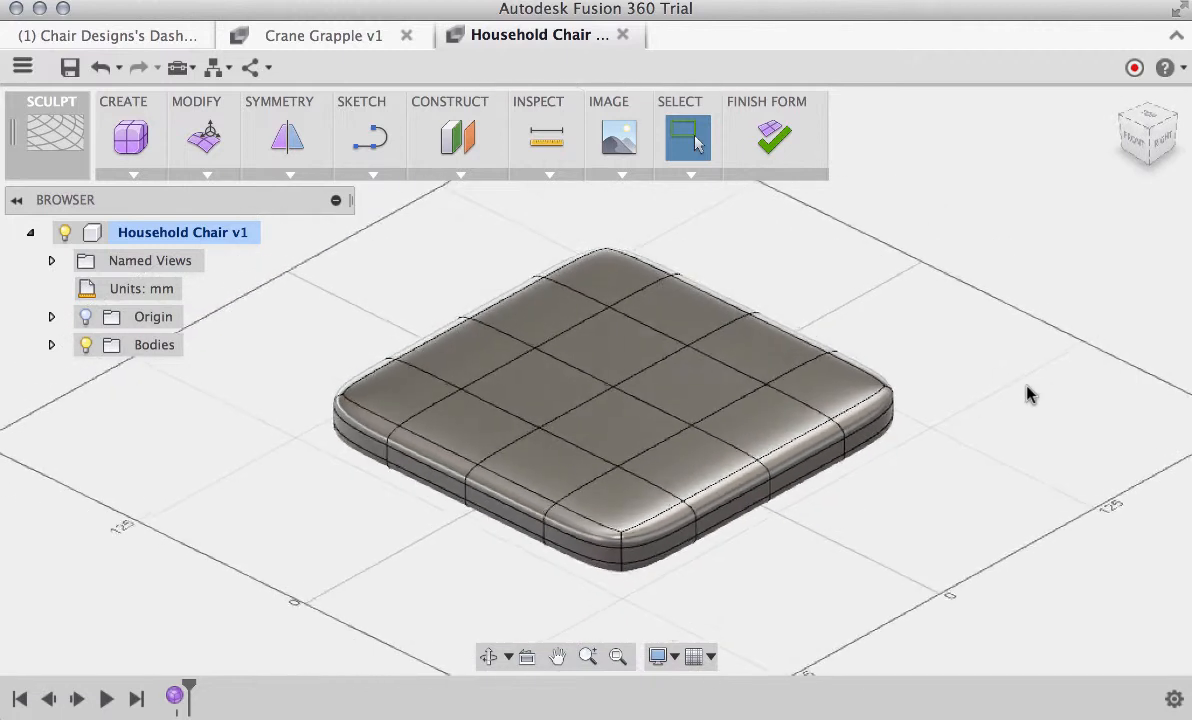
middle_click_drag(1017, 384, 1018, 391, "shift")
right_click(818, 292)
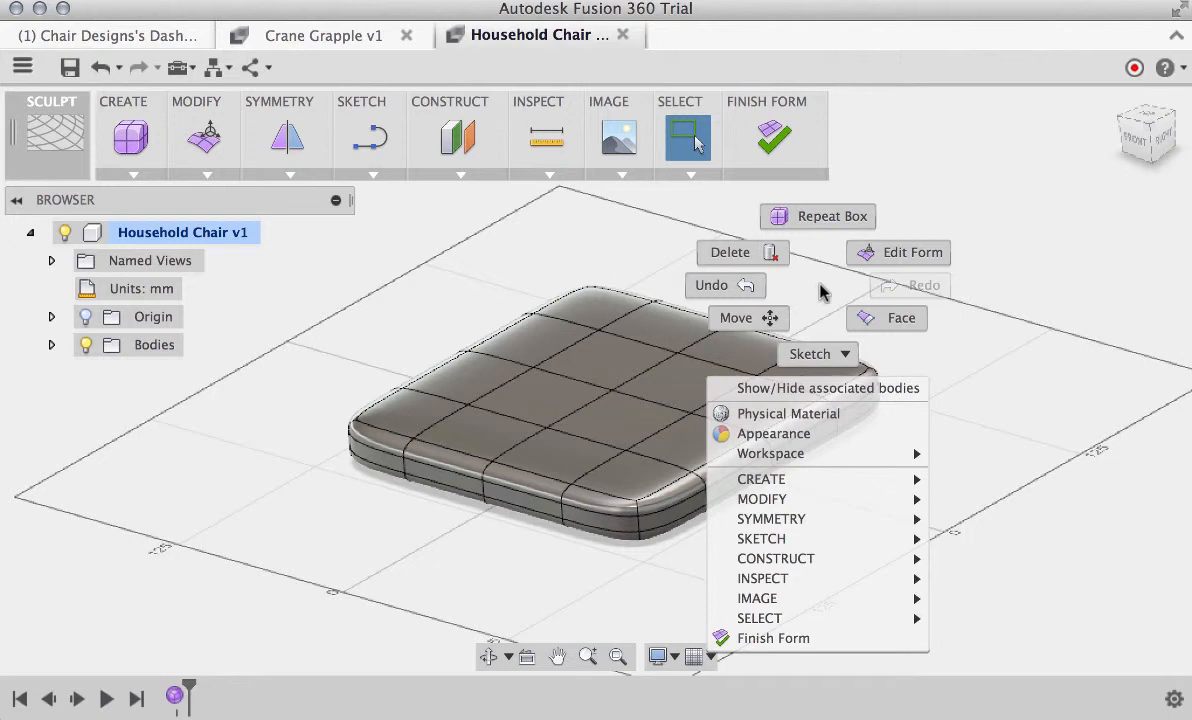
left_click(866, 253)
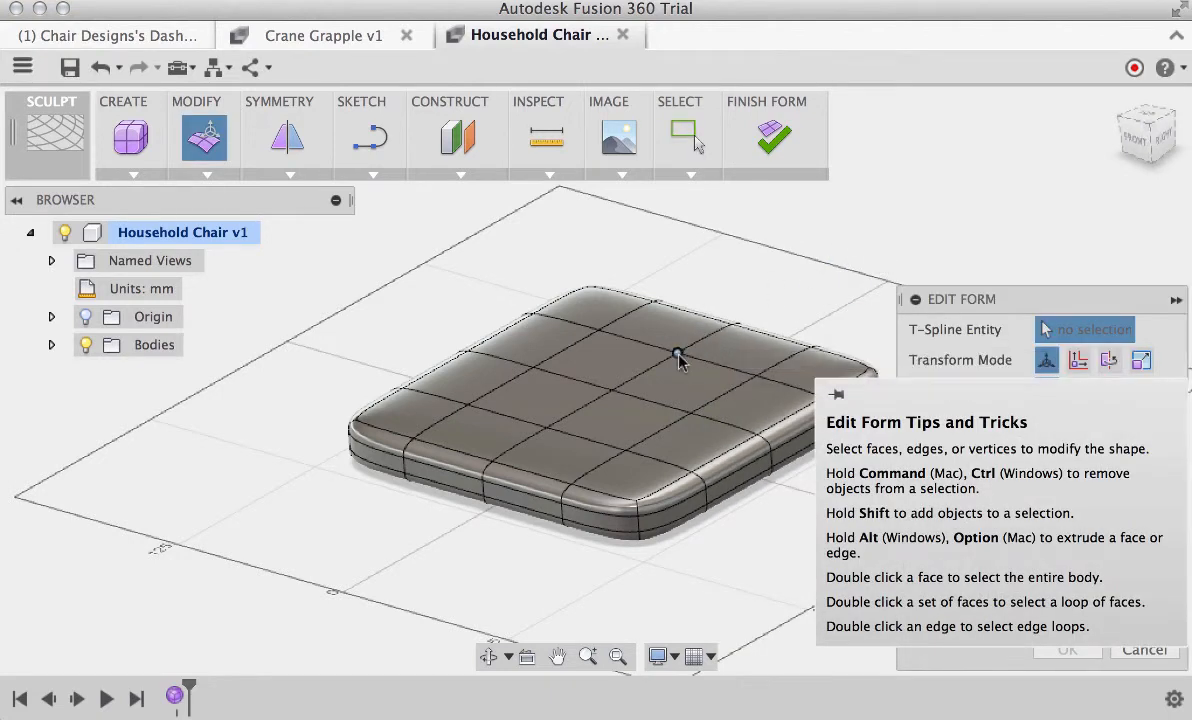
left_click(677, 358)
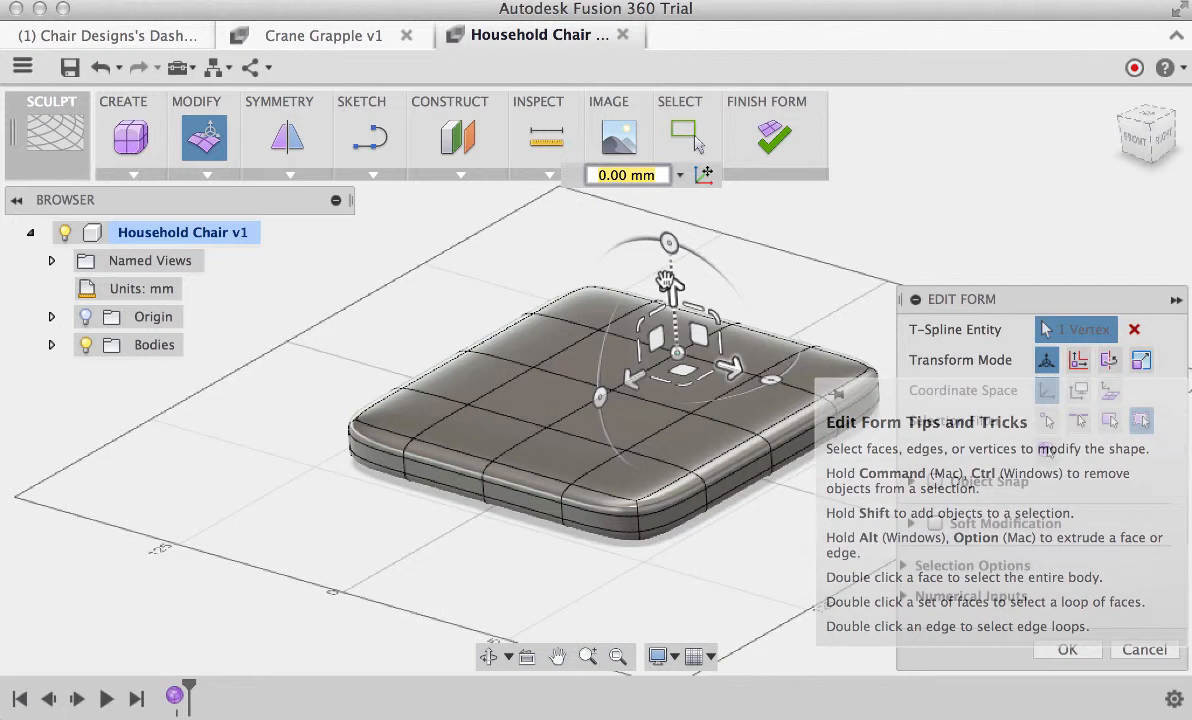
left_click_drag(671, 288, 667, 213)
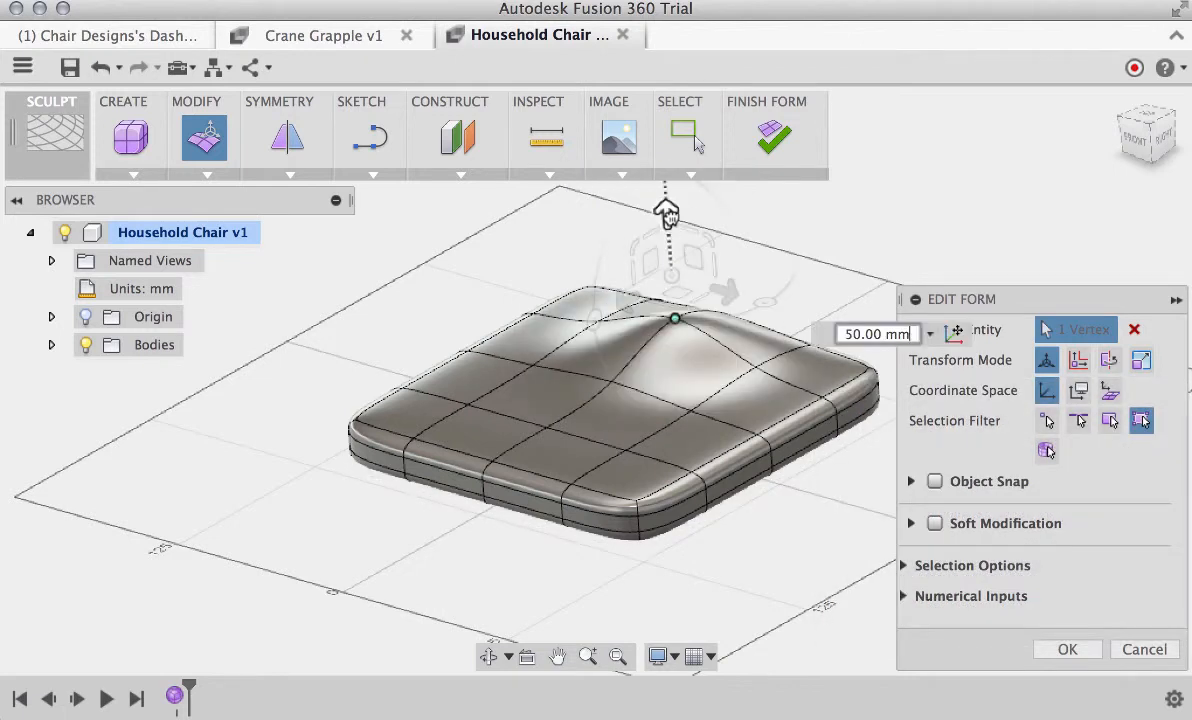
left_click_drag(612, 306, 711, 356)
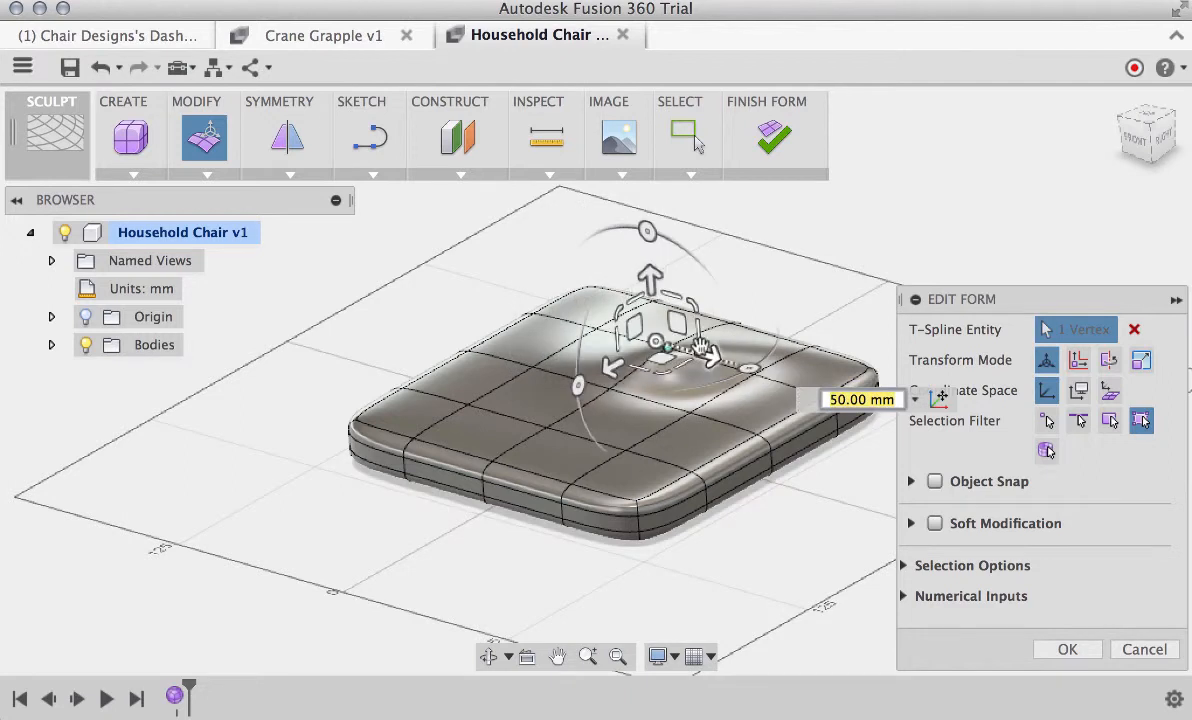
Raise a top-surface edge 25 mm, shift it in a plane by about -9.6 and 22.6 mm, and scale it to about 0.78
left_click(518, 389)
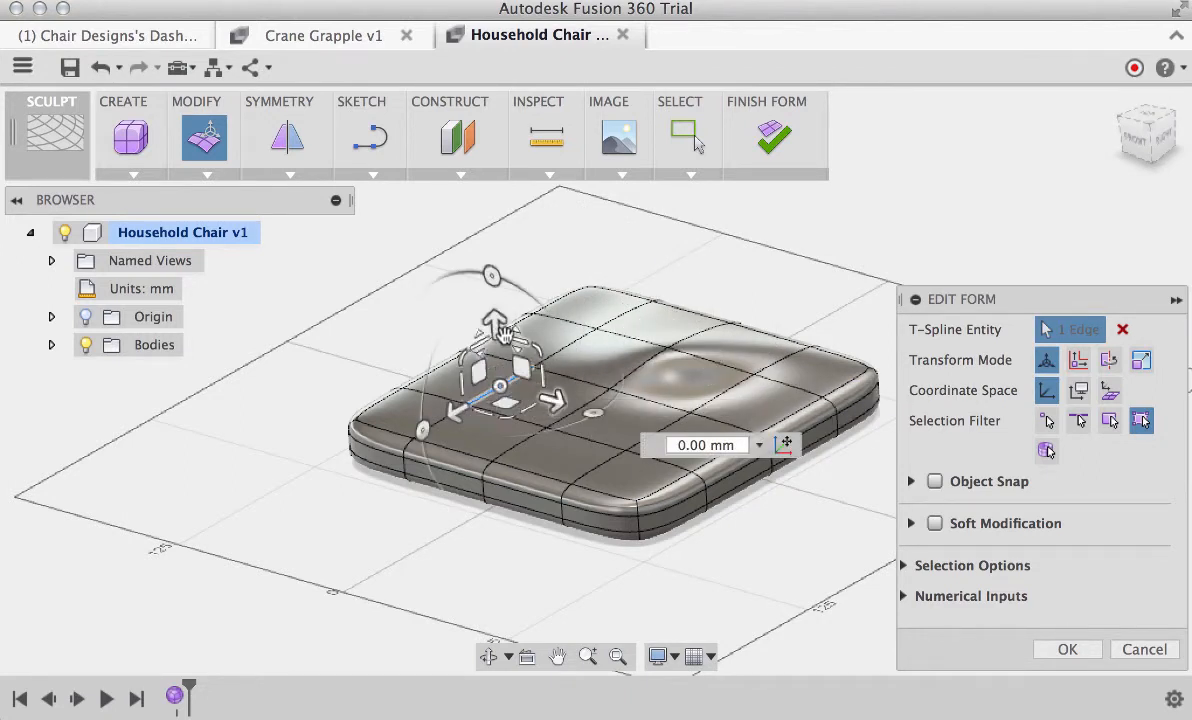
left_click_drag(495, 320, 490, 272)
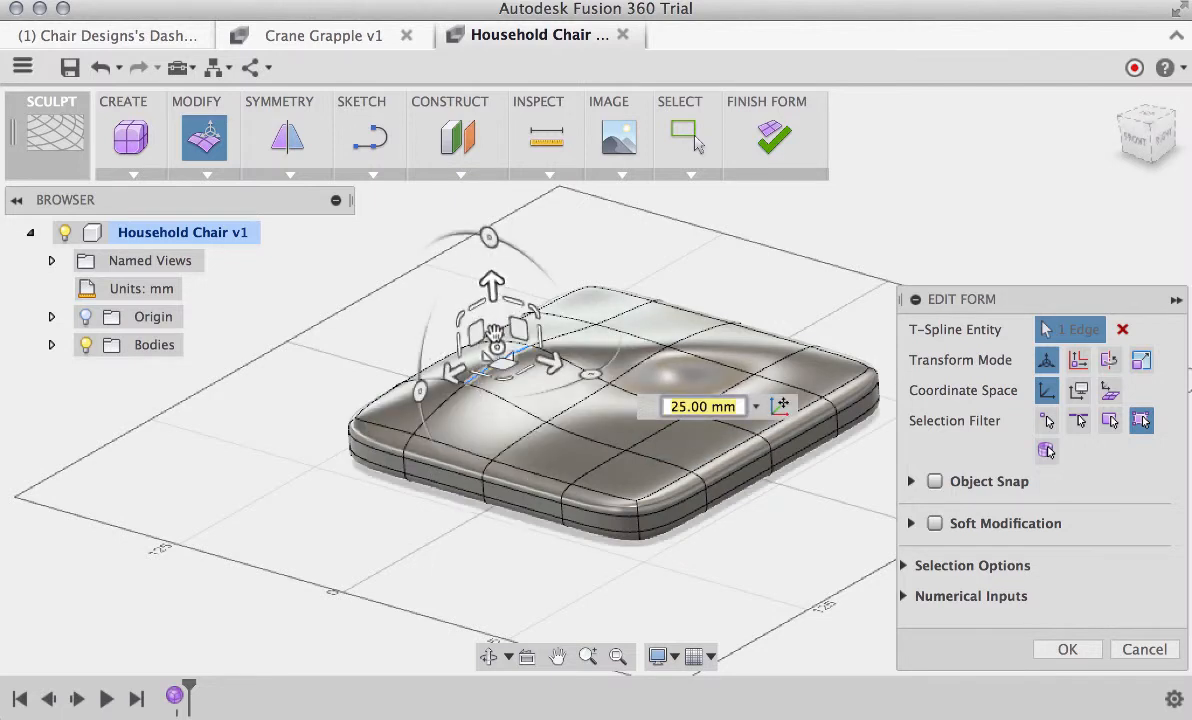
left_click_drag(519, 330, 499, 297)
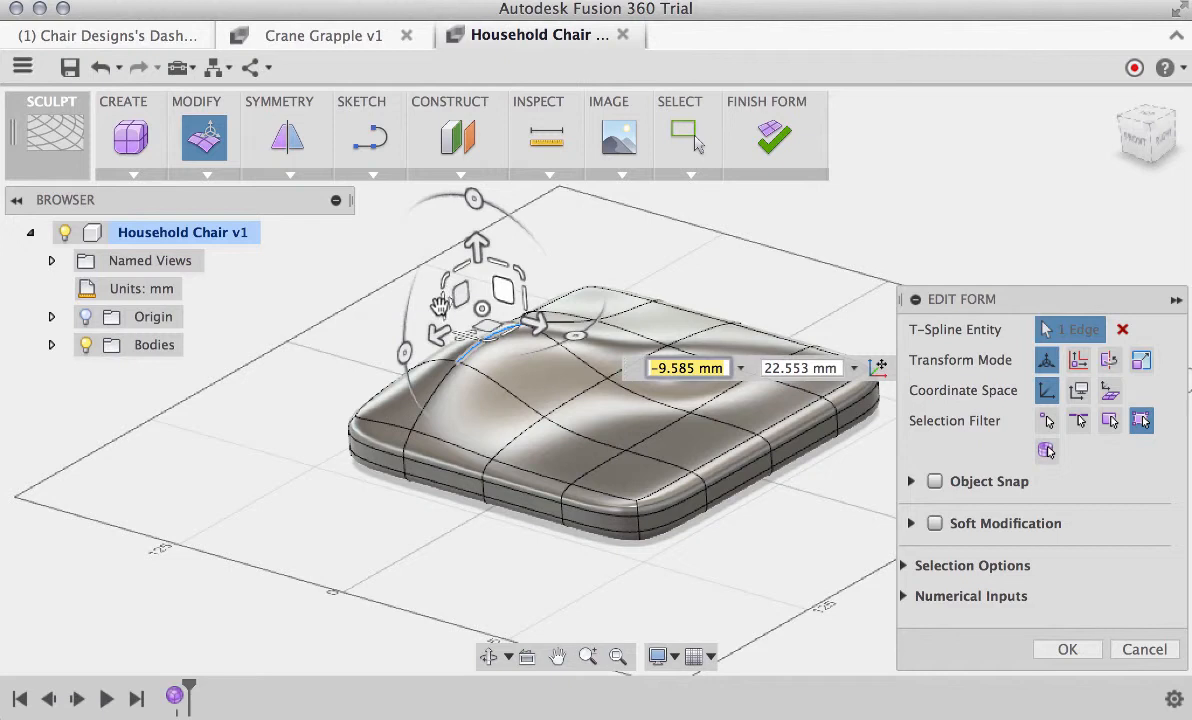
mouse_move(440, 305)
left_mouse_down()
mouse_move(210, 417)
mouse_move(370, 353)
mouse_move(449, 296)
mouse_move(531, 265)
mouse_move(451, 300)
left_mouse_up()
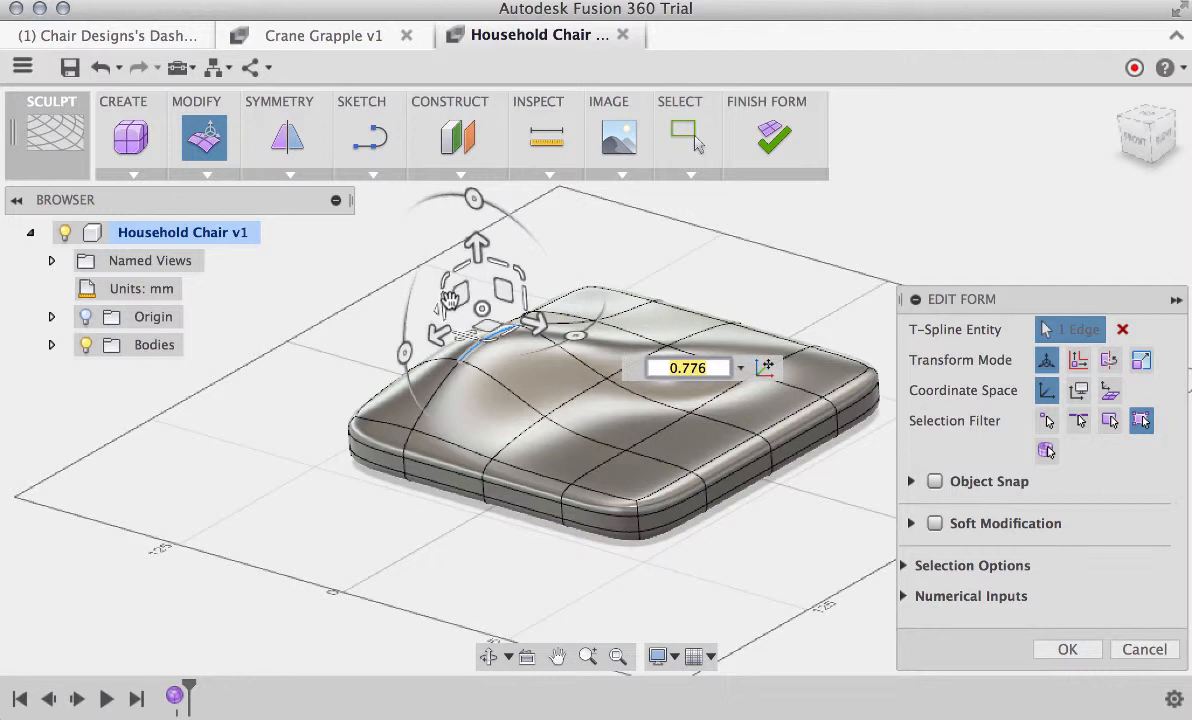
Scale a face near the middle of the seat's top surface repeatedly, by factors including about 2.07, 0.42, 0.92 and 0.96
left_click(615, 408)
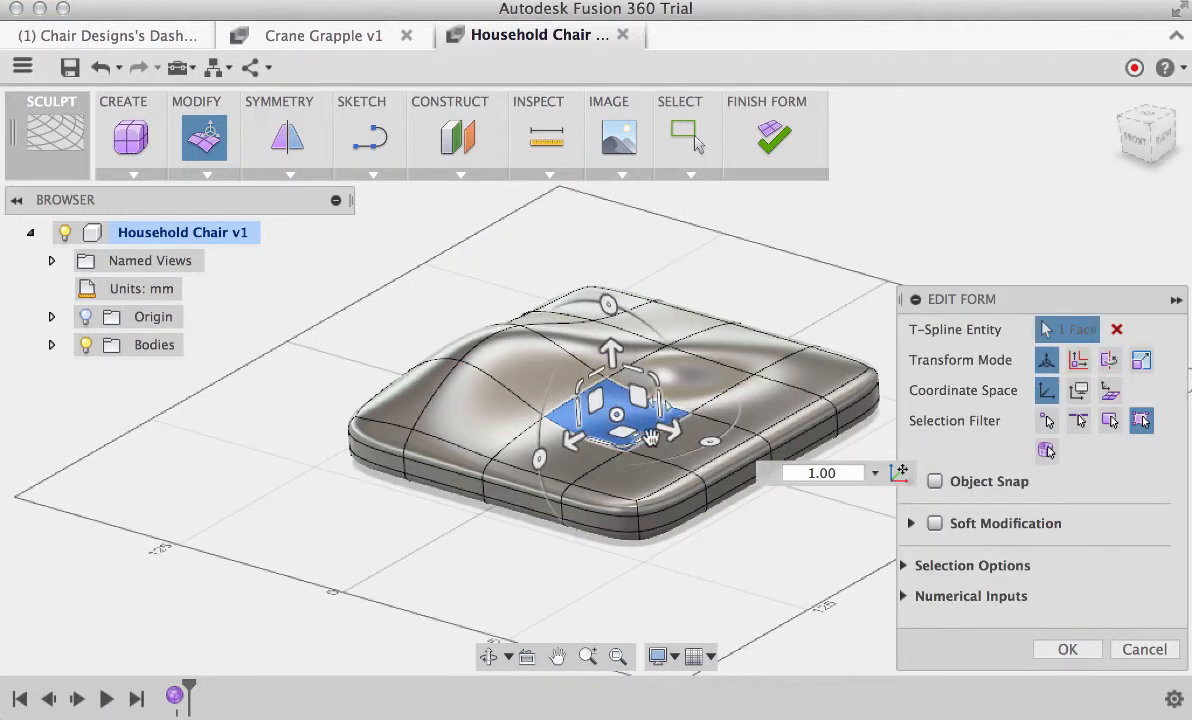
left_click_drag(657, 450, 721, 470)
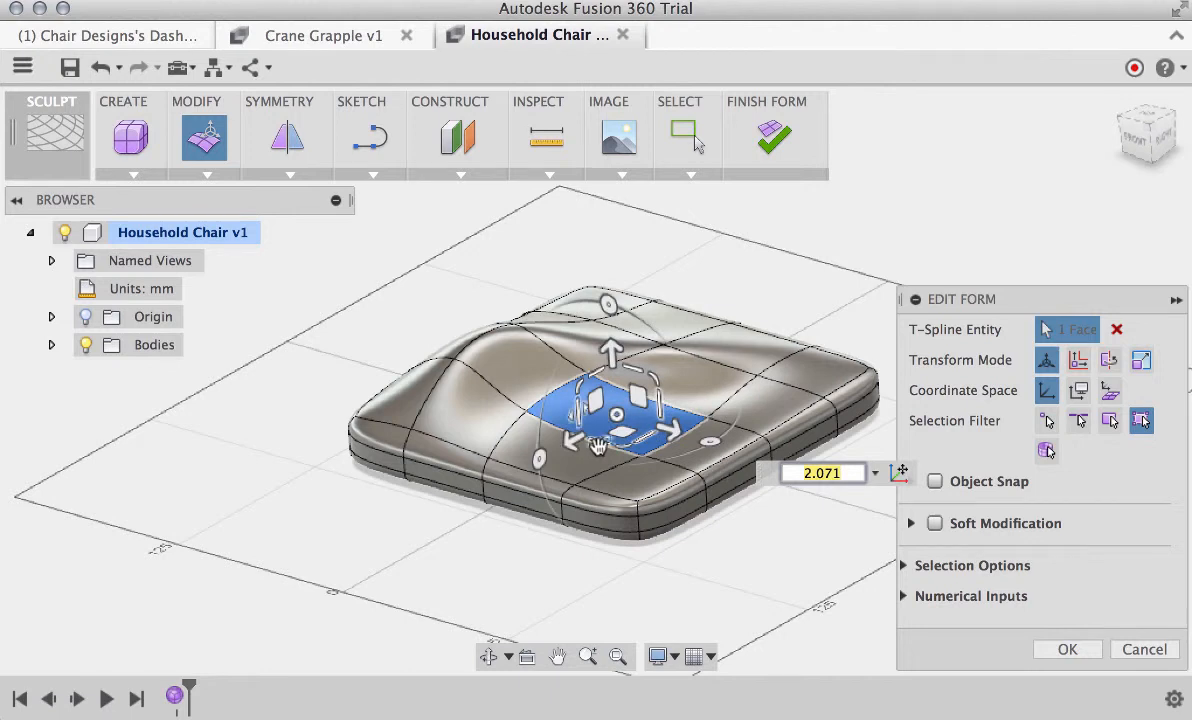
left_click_drag(598, 446, 643, 420)
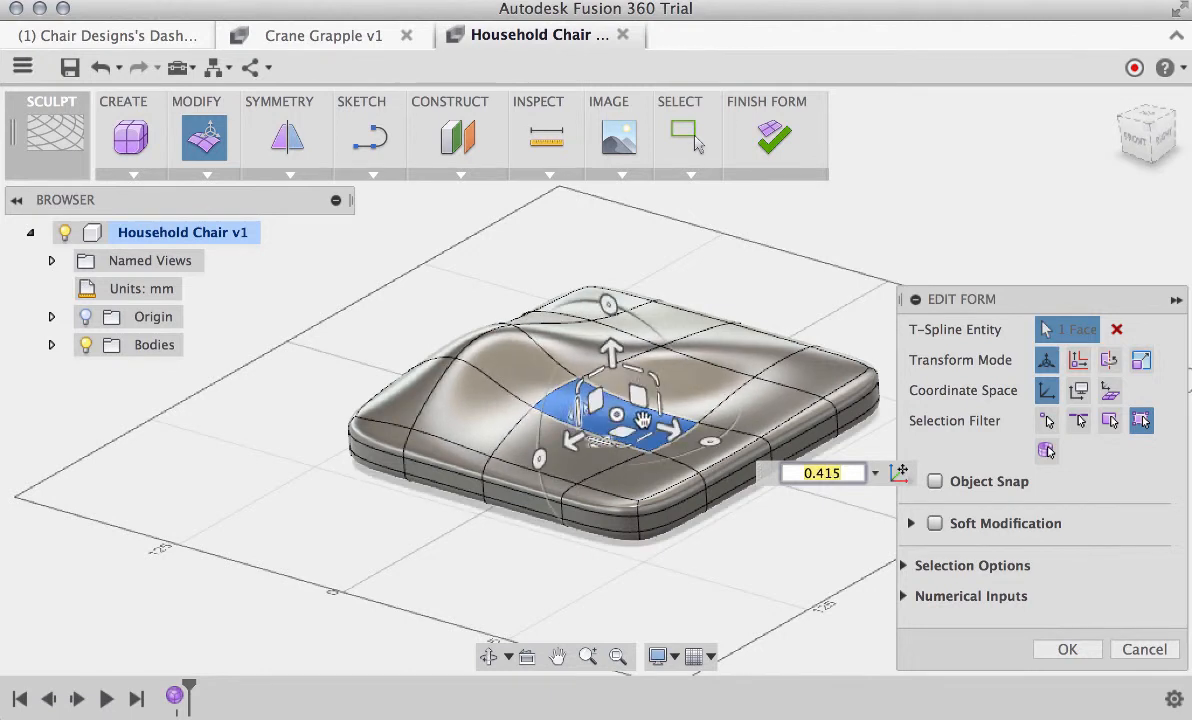
left_click_drag(633, 366, 631, 427)
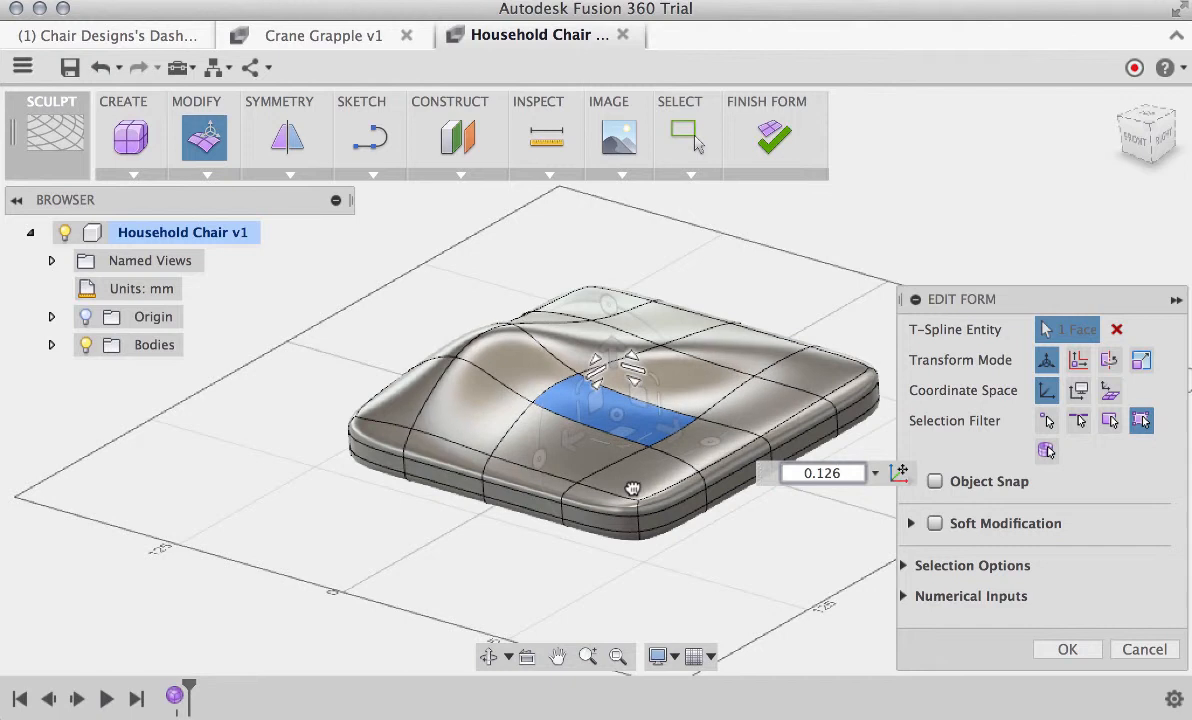
left_click_drag(633, 489, 633, 370)
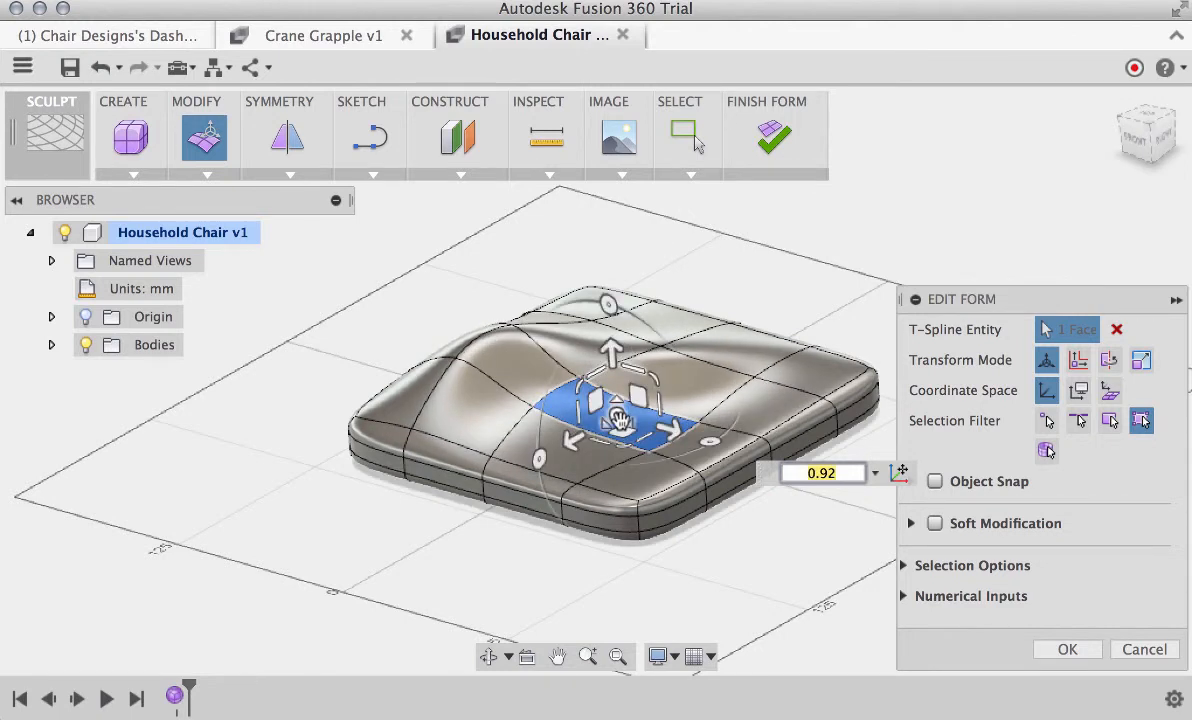
left_click_drag(620, 420, 630, 394)
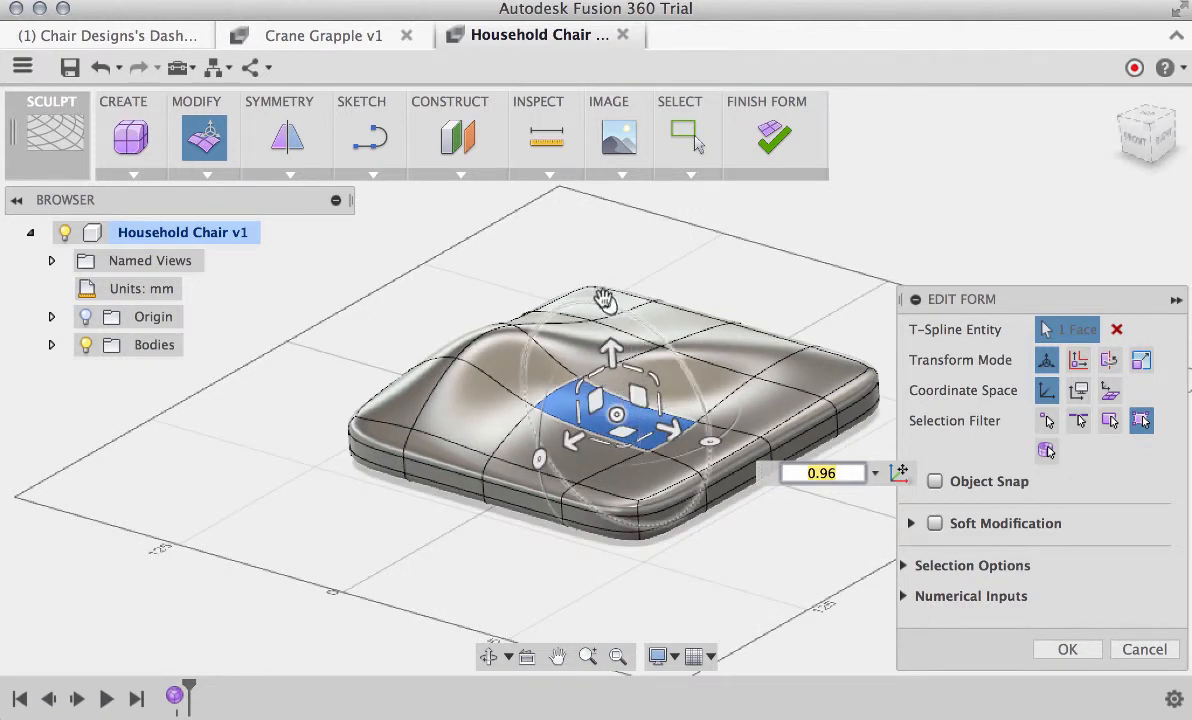
Rotate the selected top face by -20 degrees about one axis and by -3 degrees about another
left_click_drag(604, 299, 638, 318)
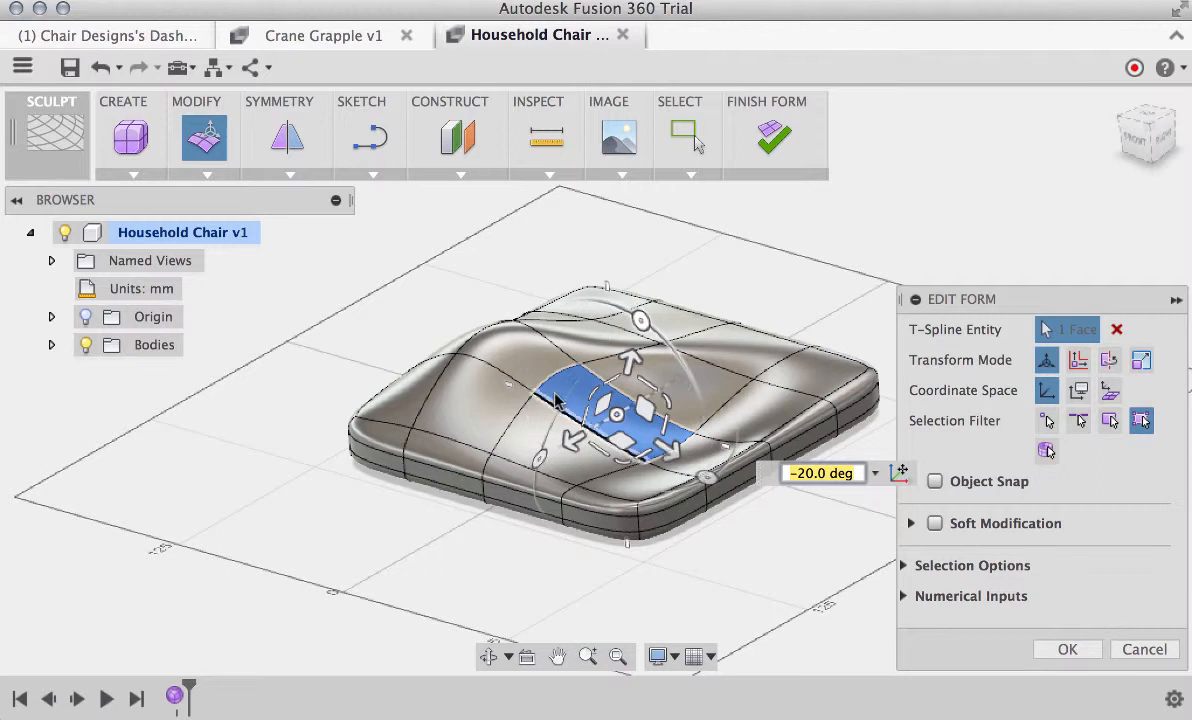
mouse_move(538, 459)
left_mouse_down()
mouse_move(510, 425)
mouse_move(592, 396)
mouse_move(543, 434)
mouse_move(545, 453)
left_mouse_up()
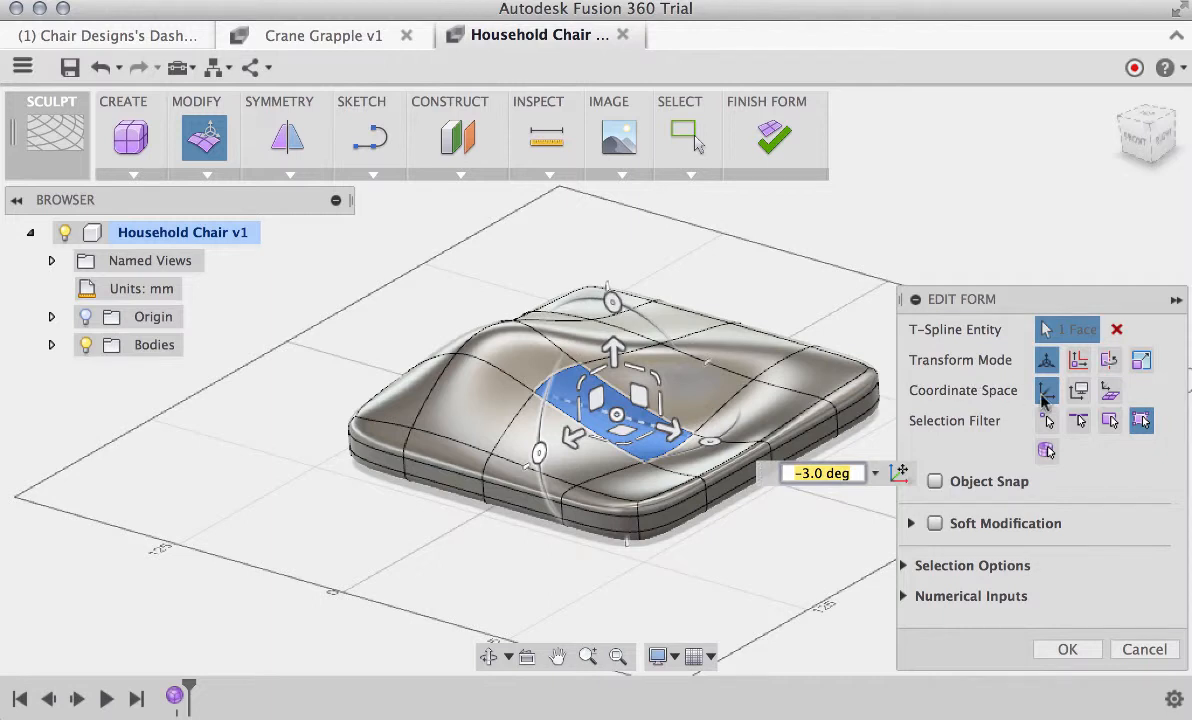
Shift the selected top face in a plane by about -2.048 mm in view space, and try moving it in local space
left_click(1079, 394)
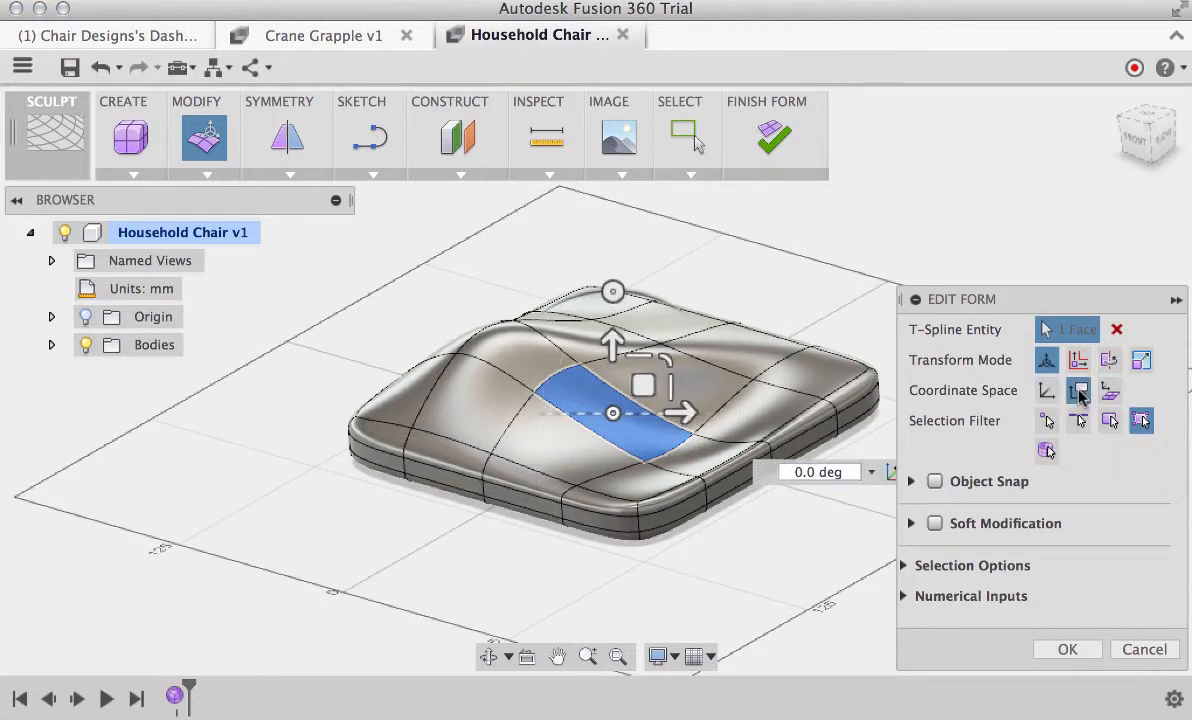
mouse_move(643, 386)
left_mouse_down()
mouse_move(665, 447)
mouse_move(661, 349)
mouse_move(633, 365)
mouse_move(640, 373)
left_mouse_up()
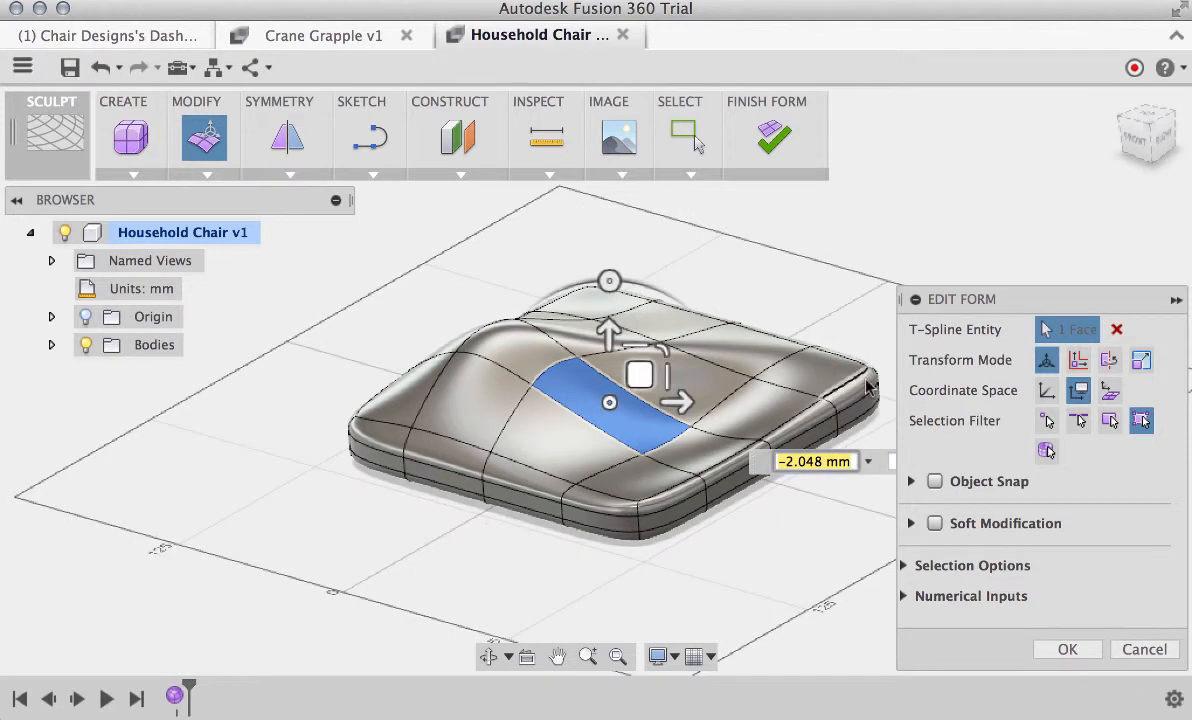
left_click(1110, 392)
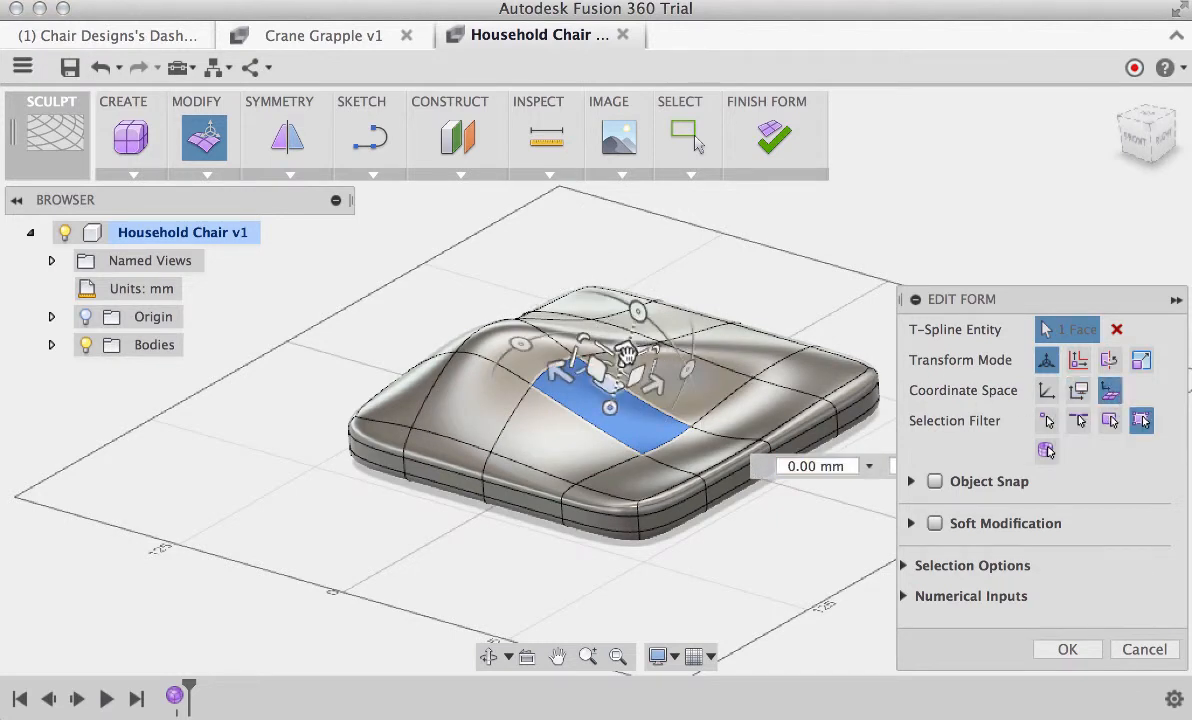
mouse_move(620, 352)
left_mouse_down()
mouse_move(637, 320)
mouse_move(628, 345)
left_mouse_up()
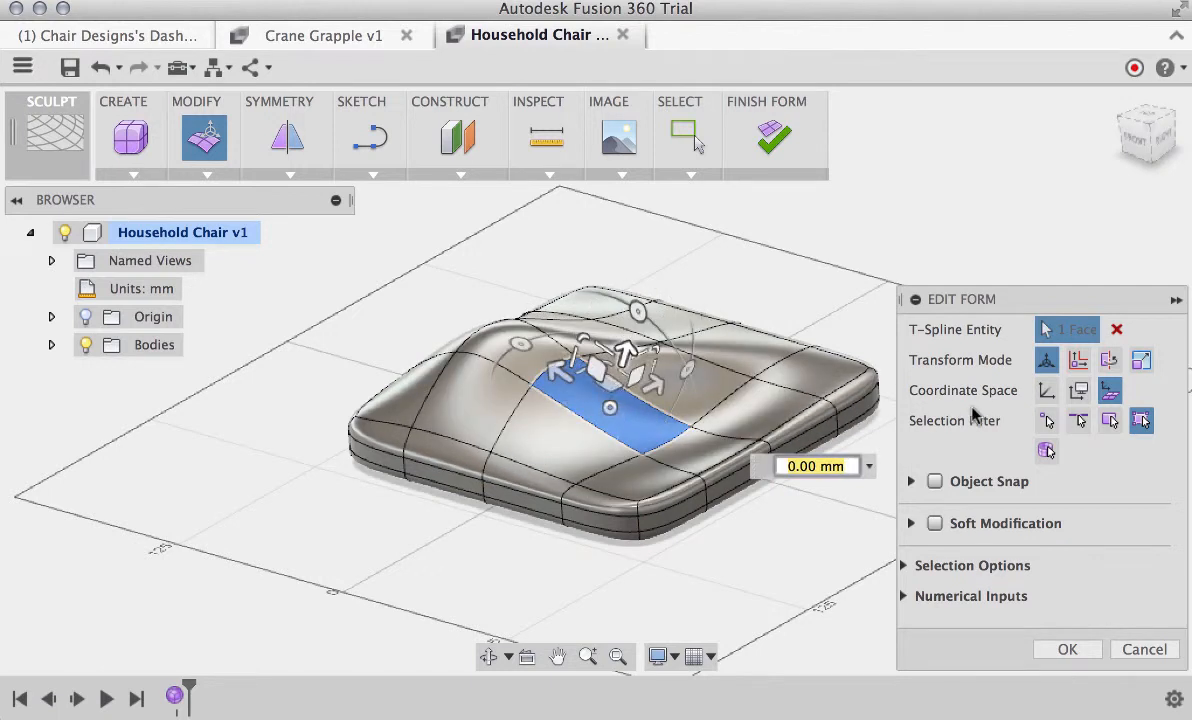
Return the coordinate space to world, expand the selection options, clear the face selection and finish Edit Form
left_click(1045, 391)
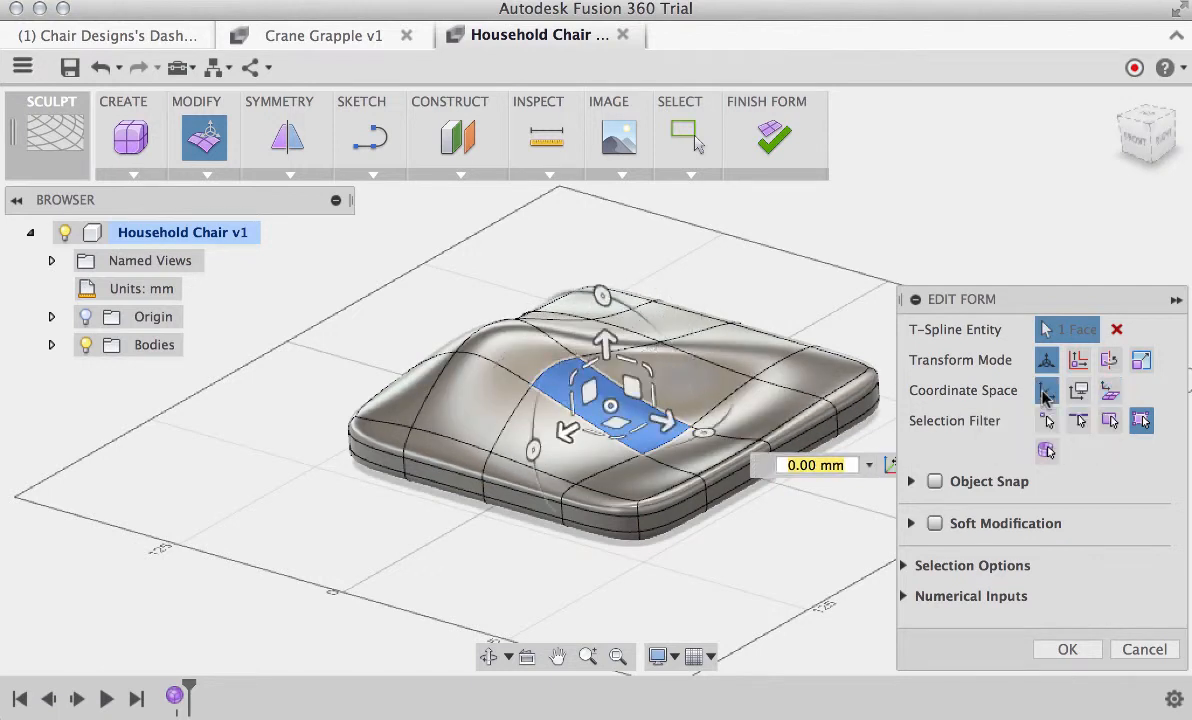
left_click(904, 566)
left_click(854, 338)
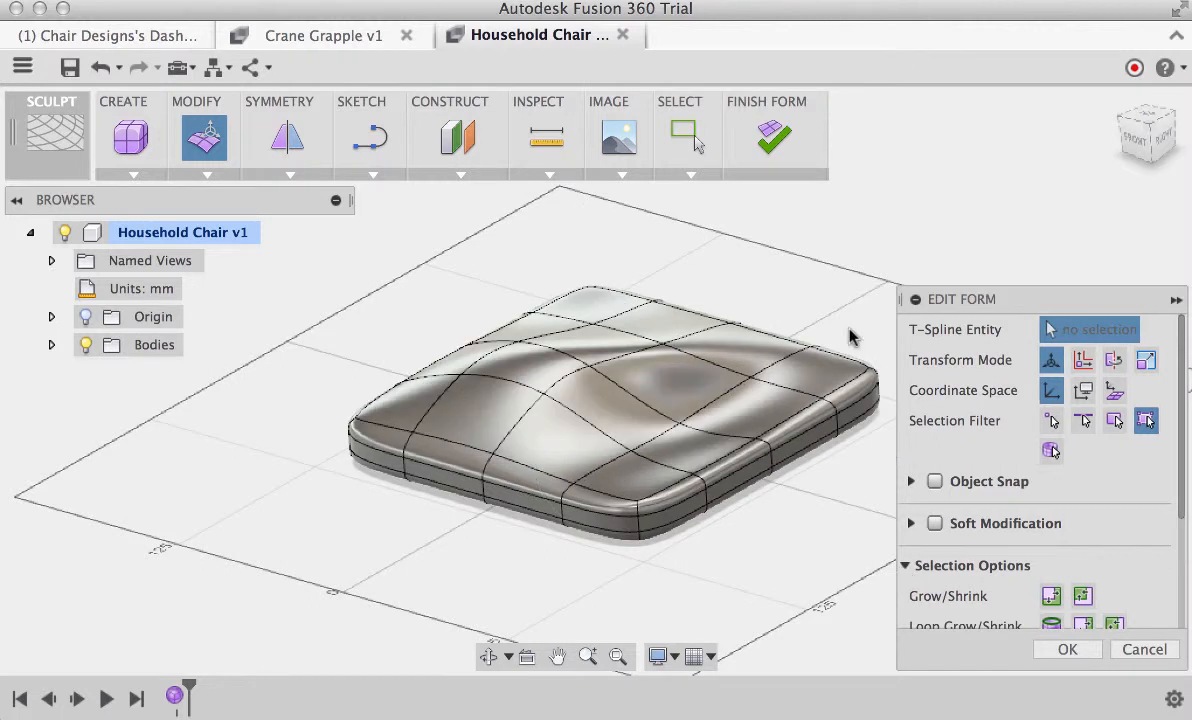
right_click(769, 275)
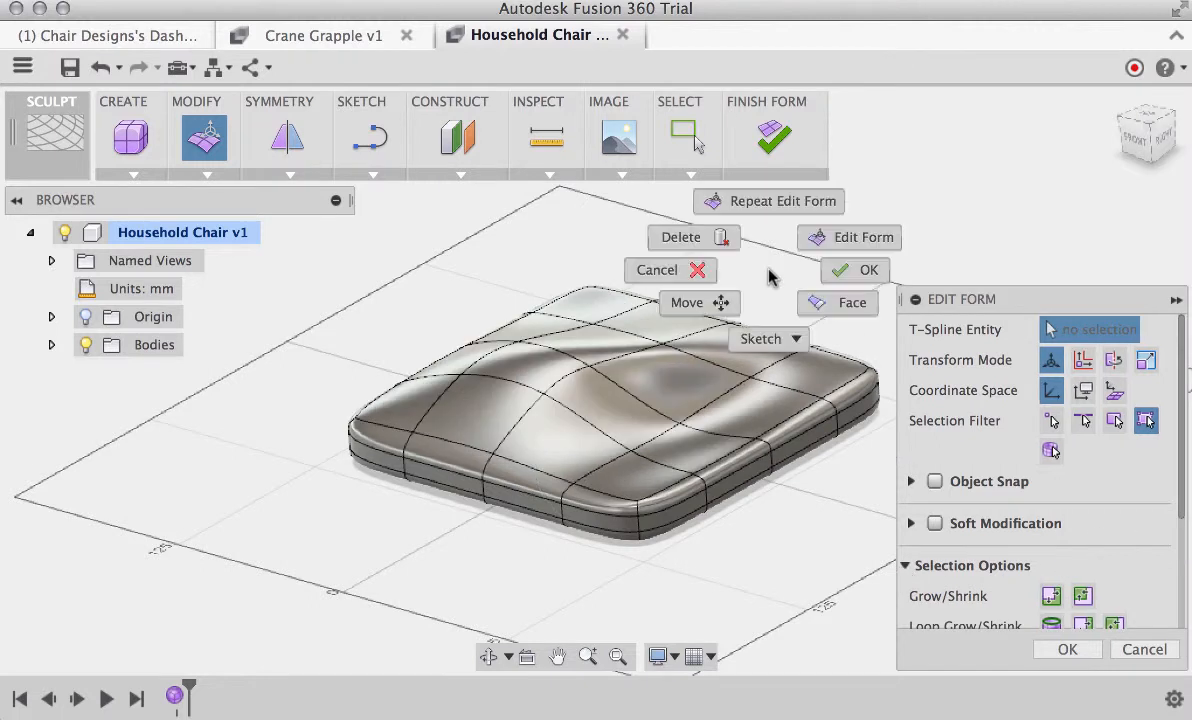
left_click(838, 276)
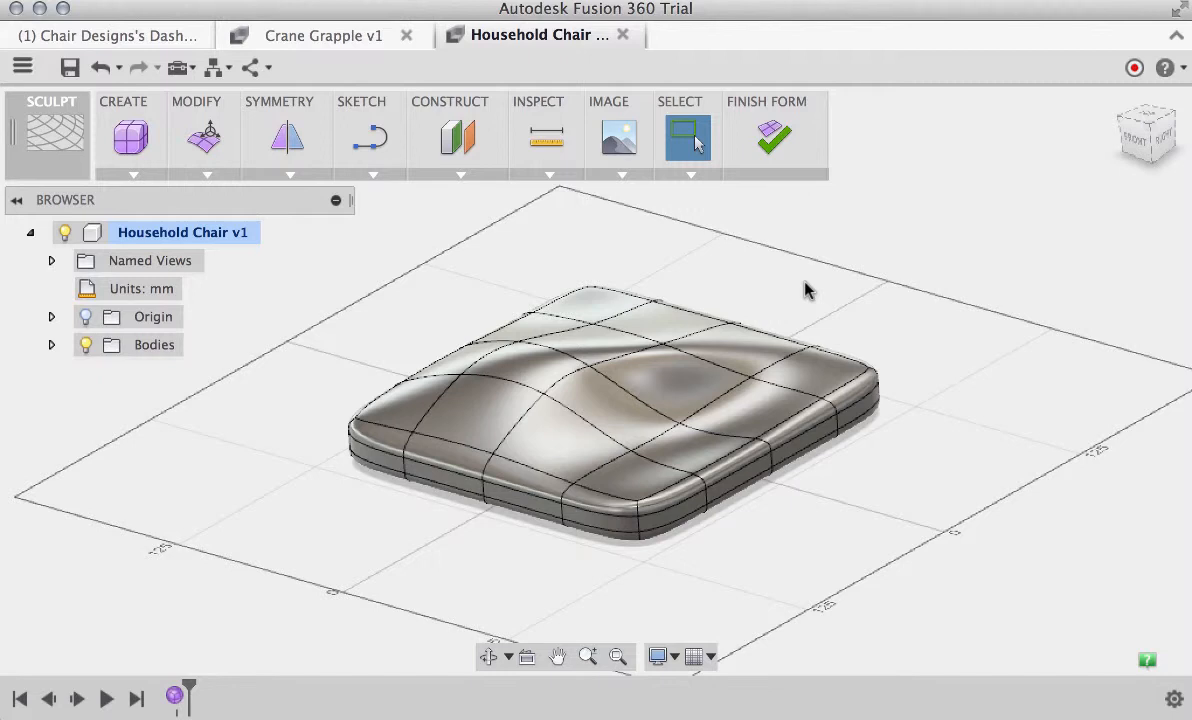
Undo the Edit Form changes back to the flat, unshaped seat box
left_click(101, 68)
left_click(102, 76)
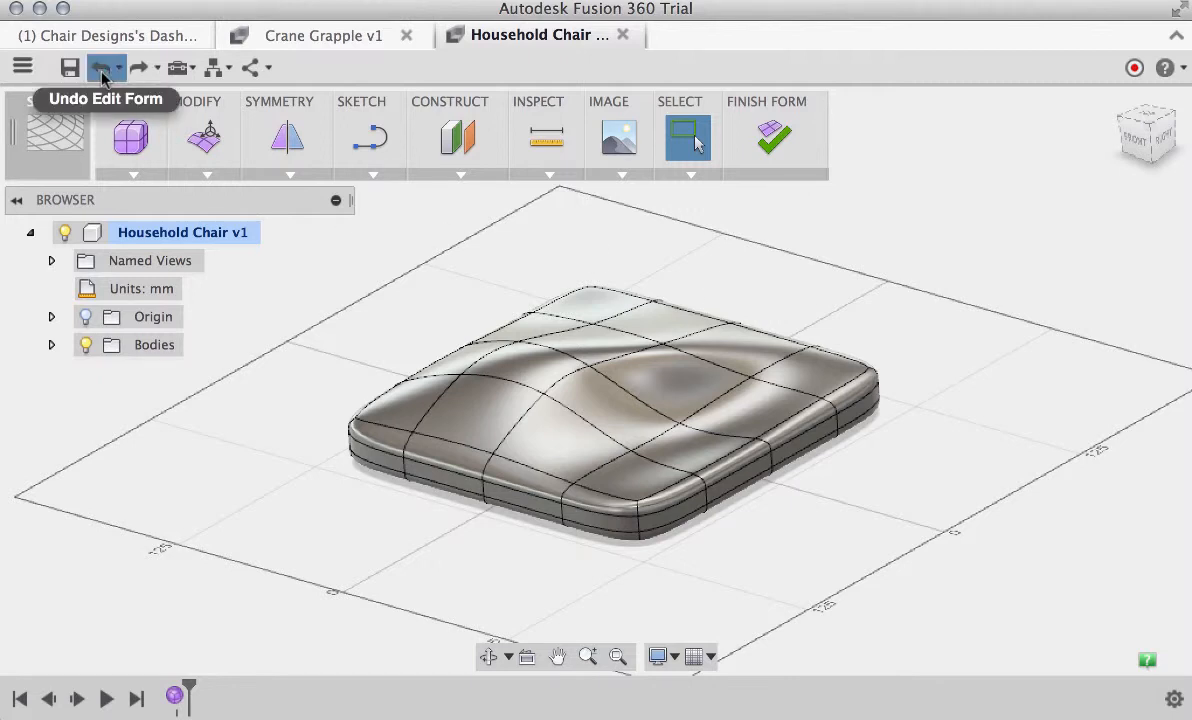
left_click(102, 76)
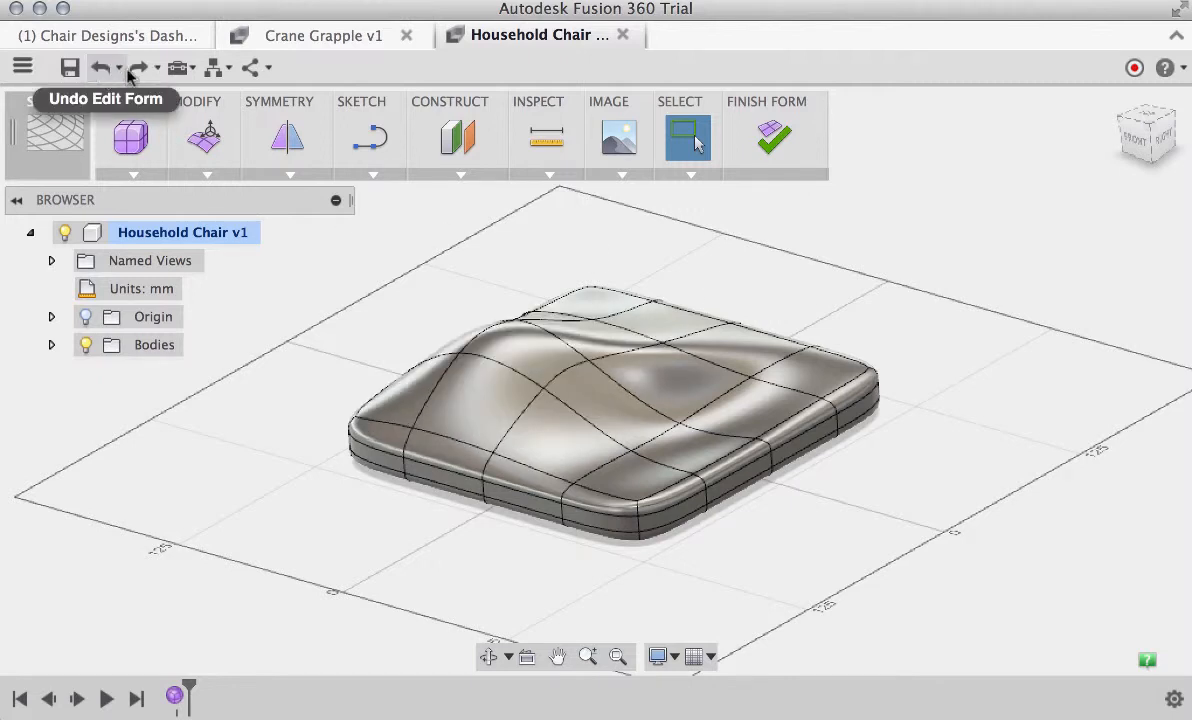
left_click(119, 70)
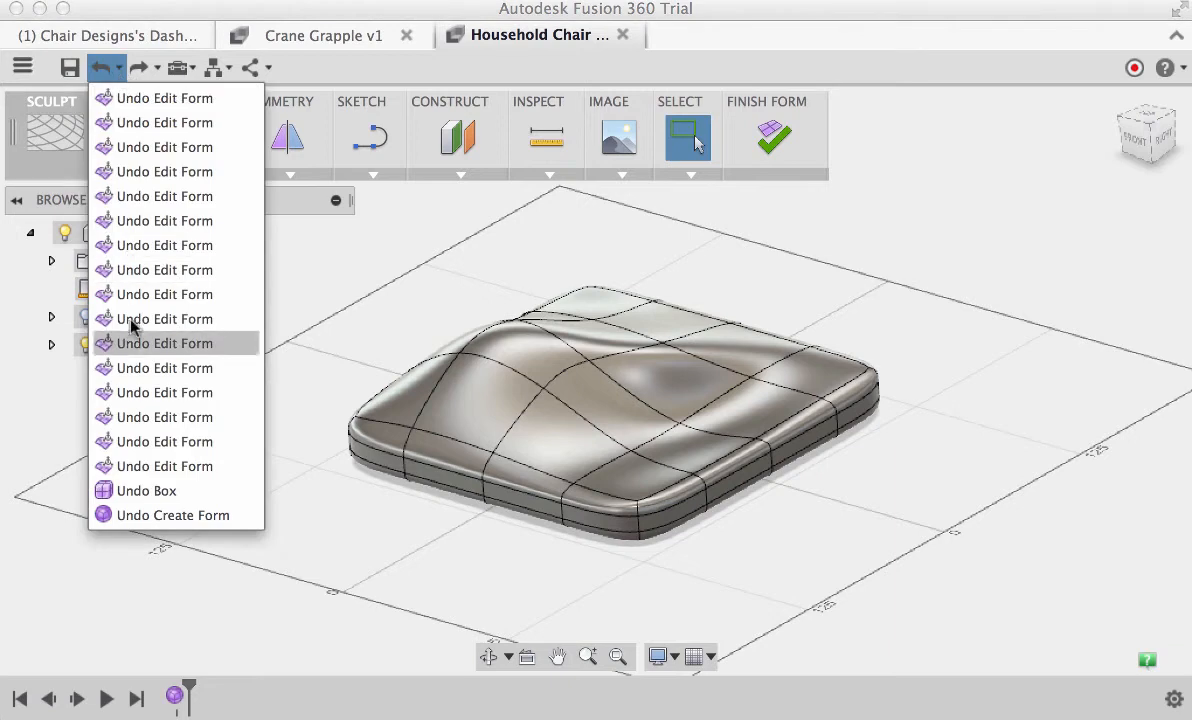
left_click(150, 442)
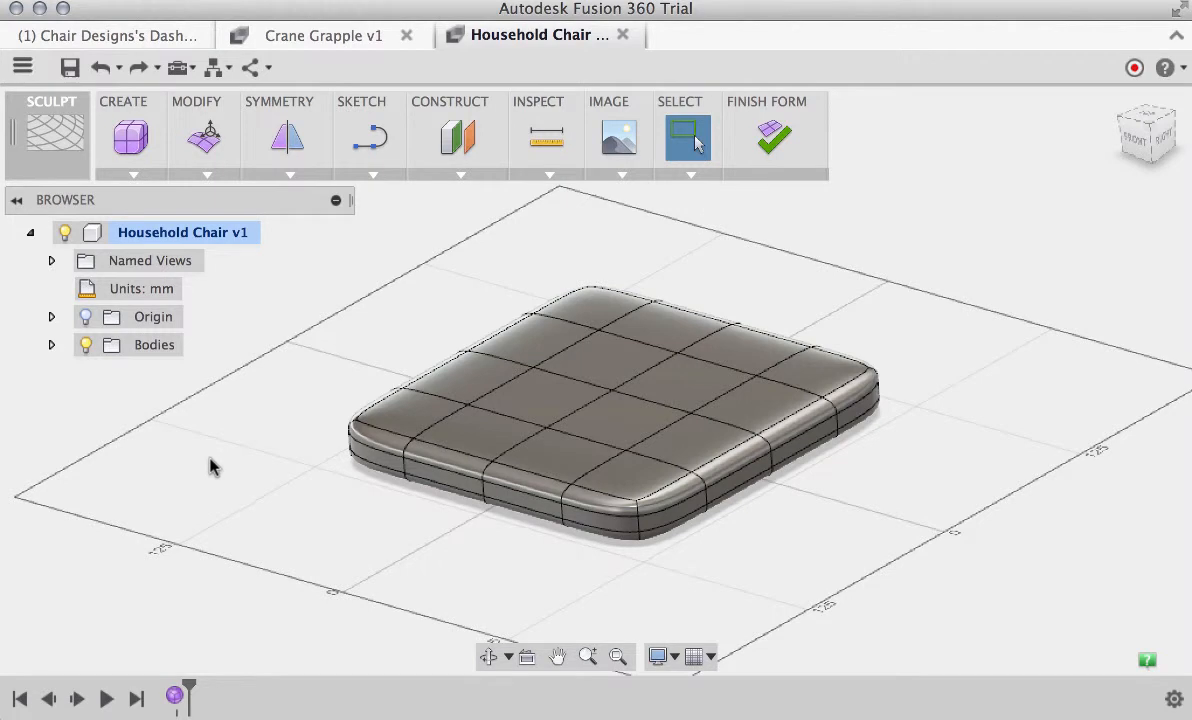
Apply an internal mirror symmetry using the two adjacent middle faces along the seat's front edge
left_click(292, 178)
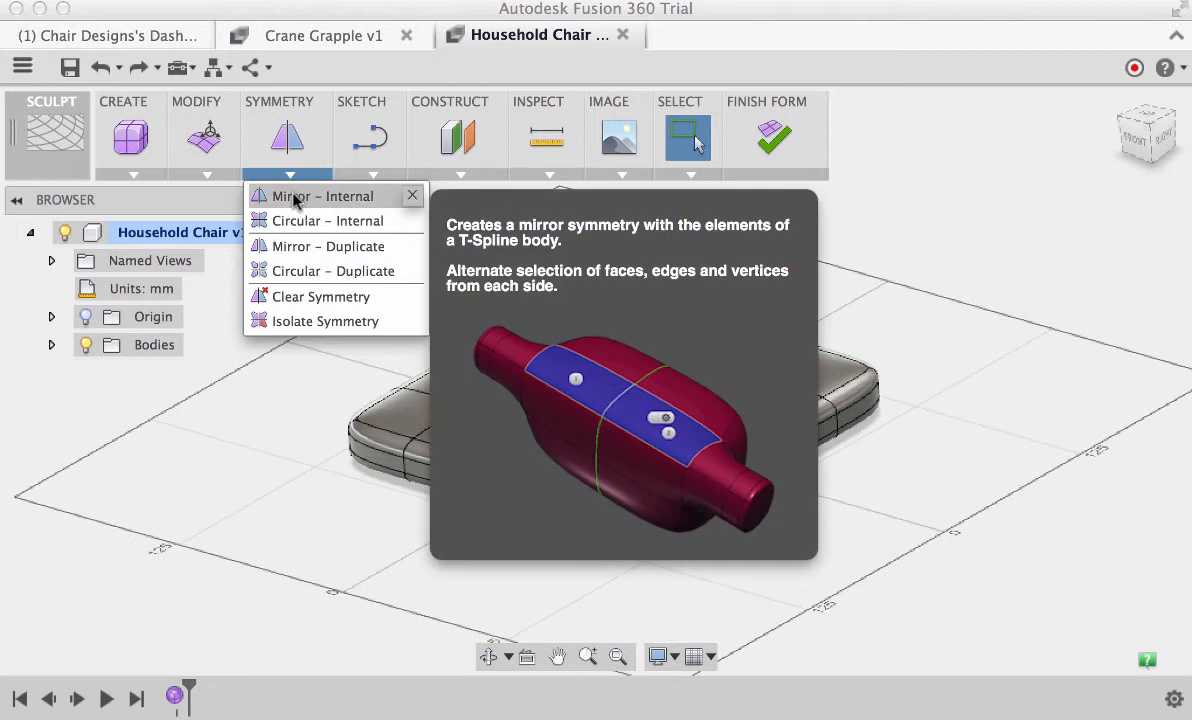
left_click(293, 198)
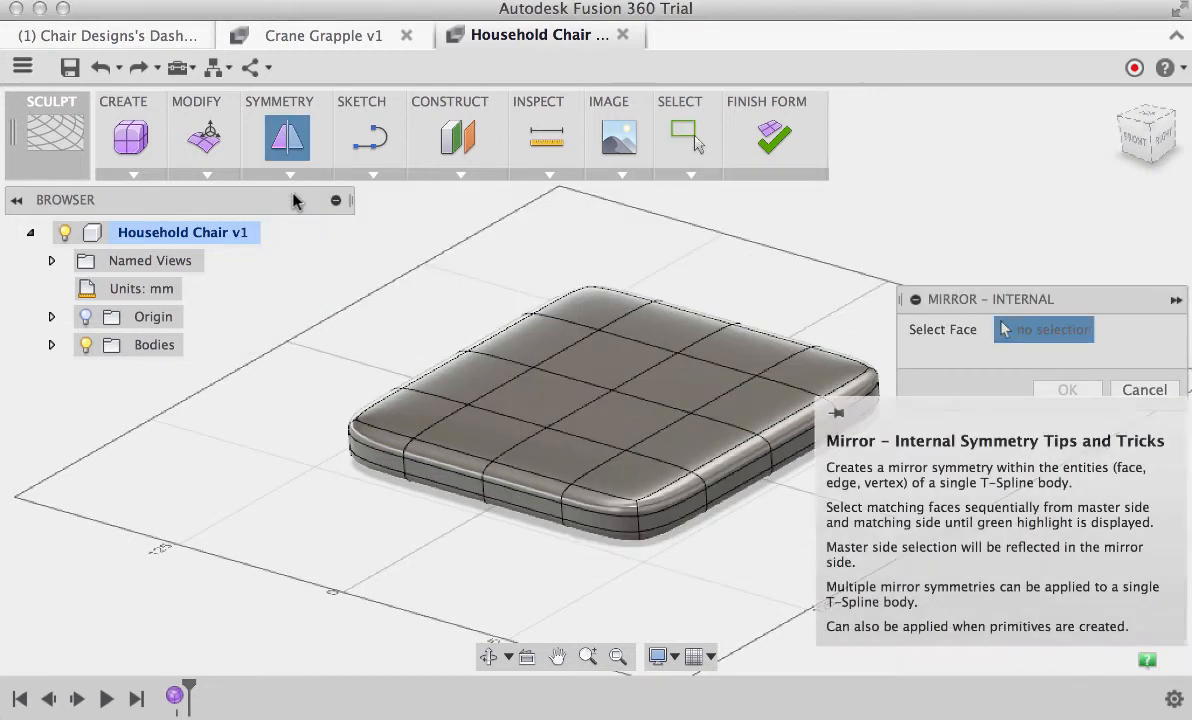
left_click(492, 436)
left_click(555, 460)
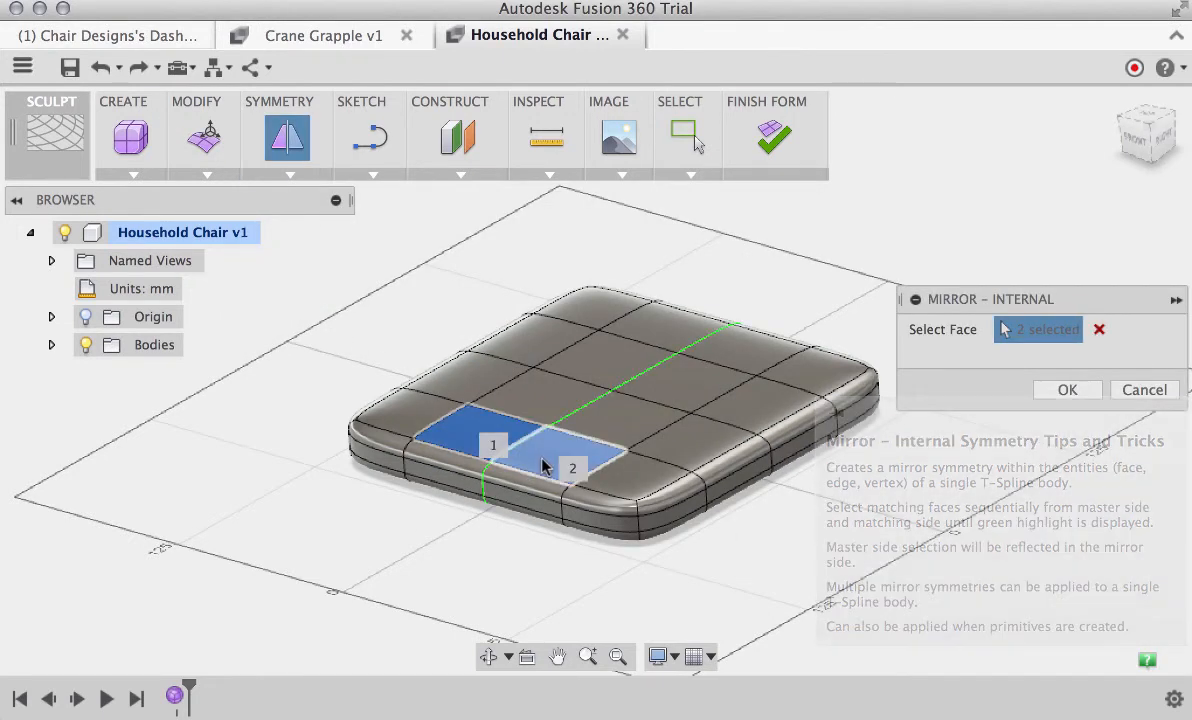
right_click(355, 345)
left_click(418, 340)
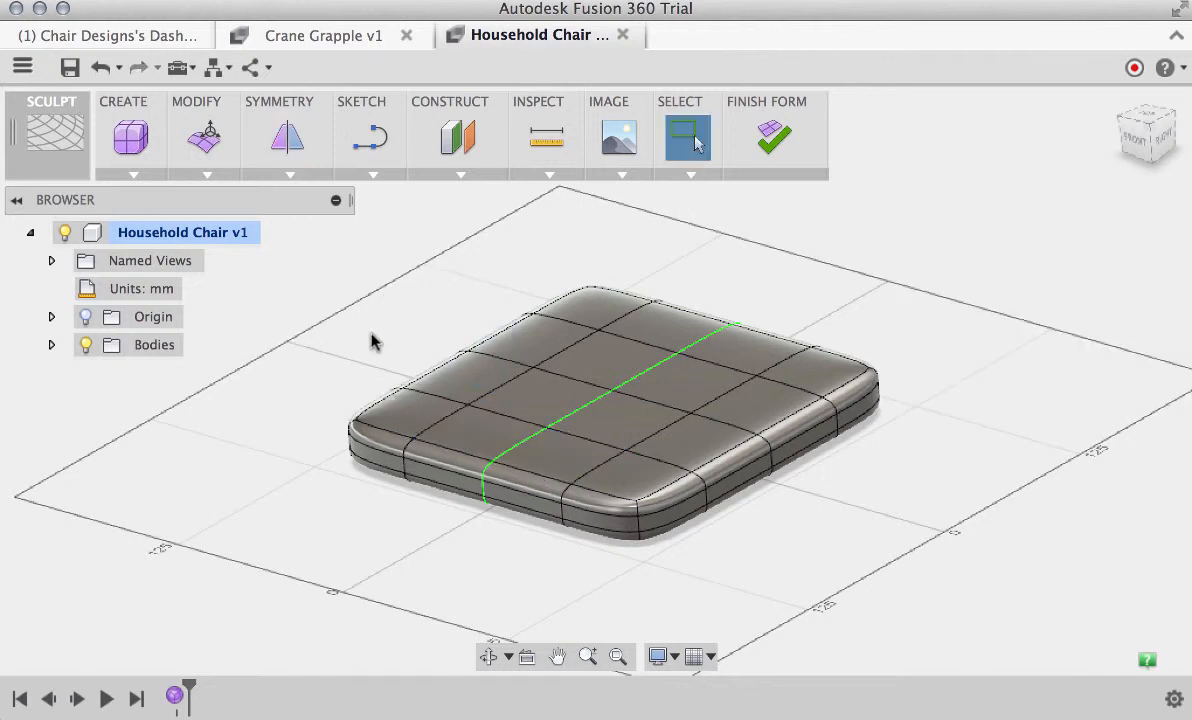
Add a second internal mirror symmetry, perpendicular to the first, using the two adjacent middle faces along the seat's side edge
right_click(371, 341)
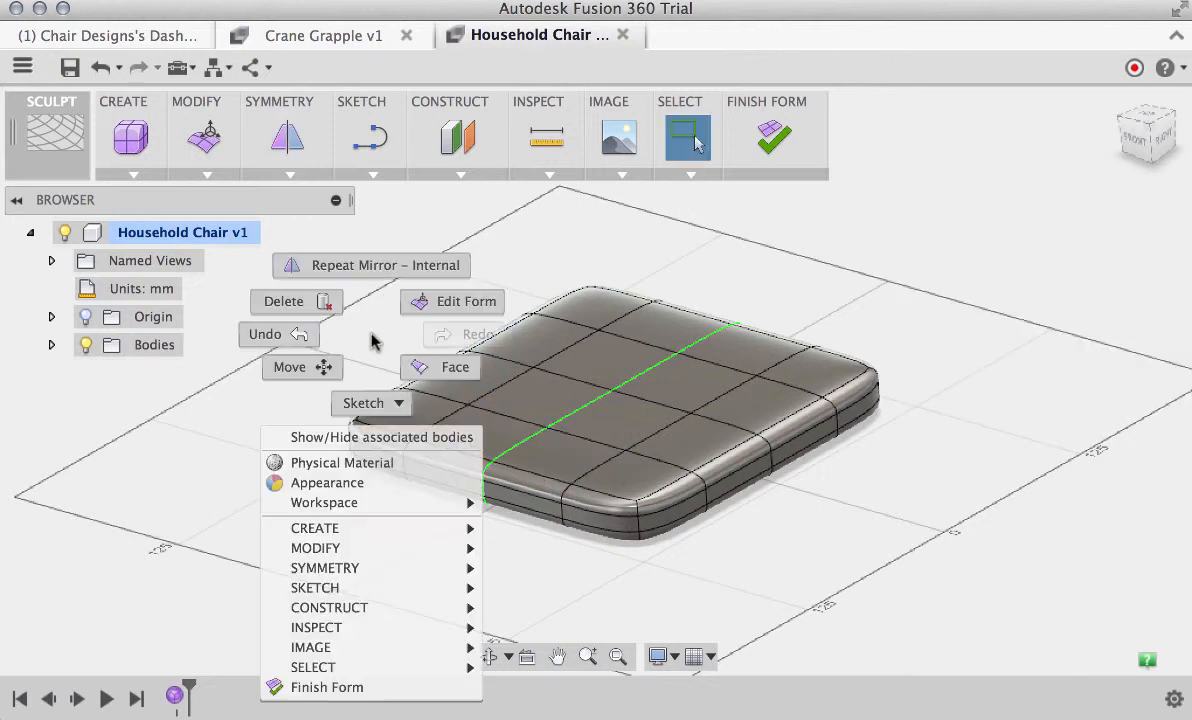
left_click(336, 266)
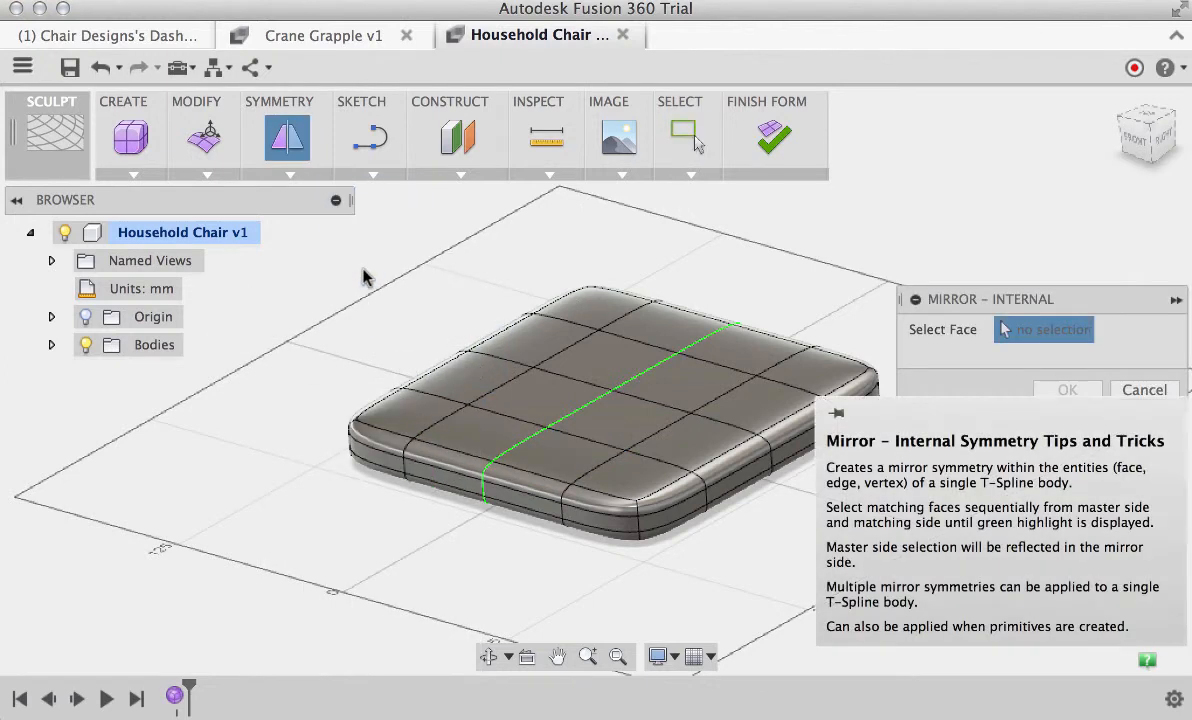
left_click(466, 379)
left_click(530, 336)
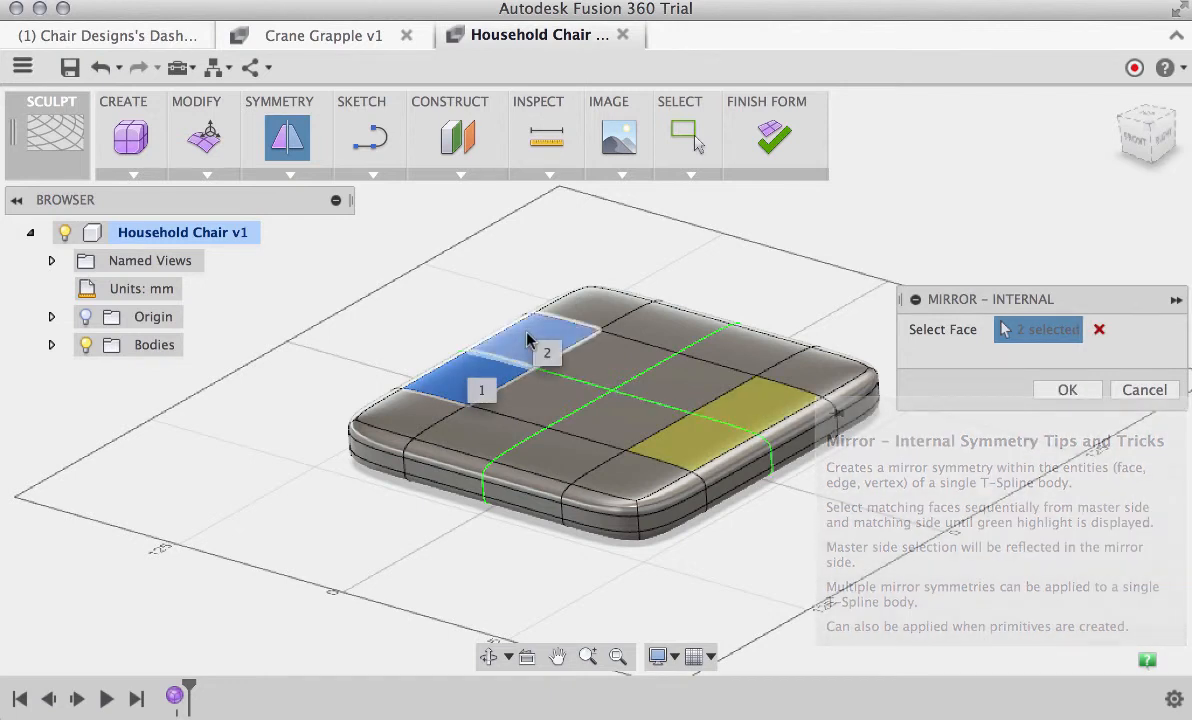
right_click(404, 340)
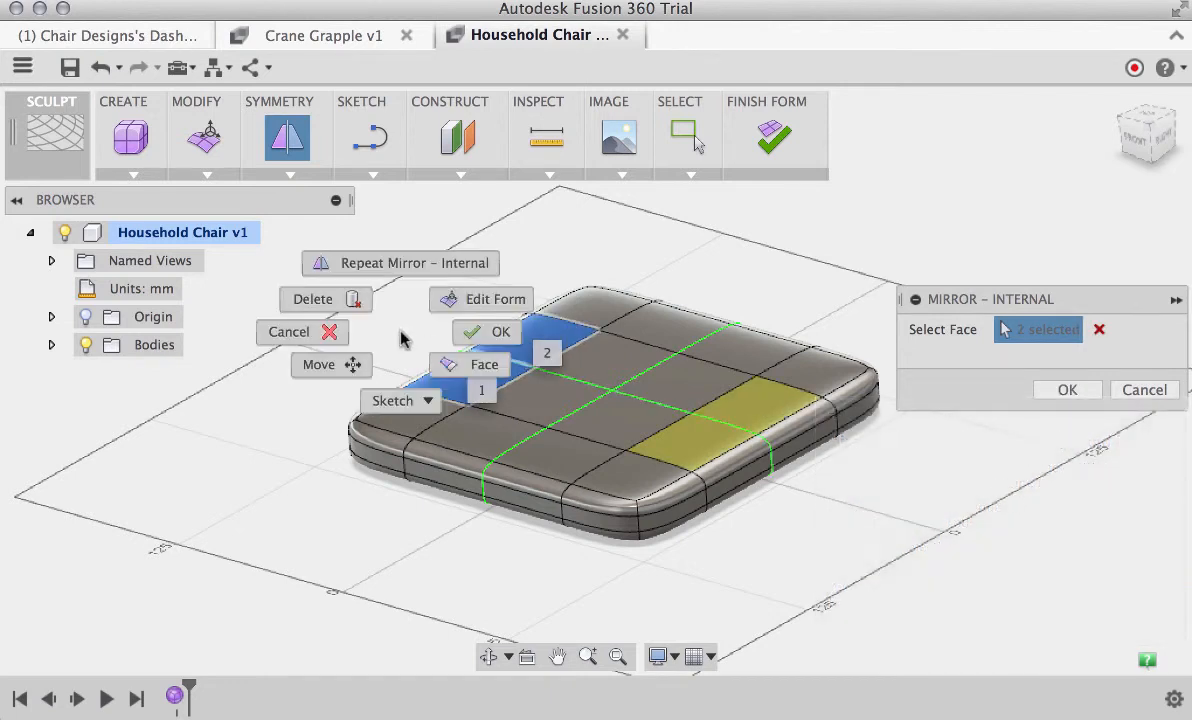
left_click(468, 331)
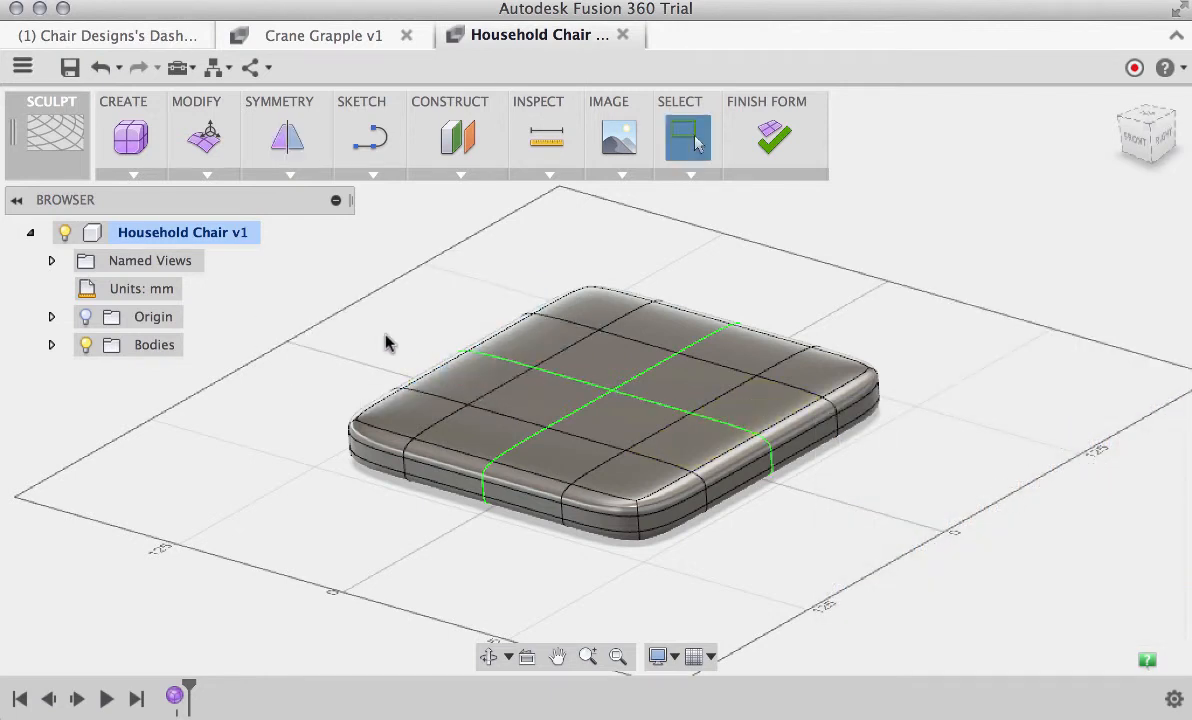
With Edit Form, extrude a corner face on the seat's underside downward twice, the second time by -100 mm, to form four mirrored legs
left_click(1155, 172)
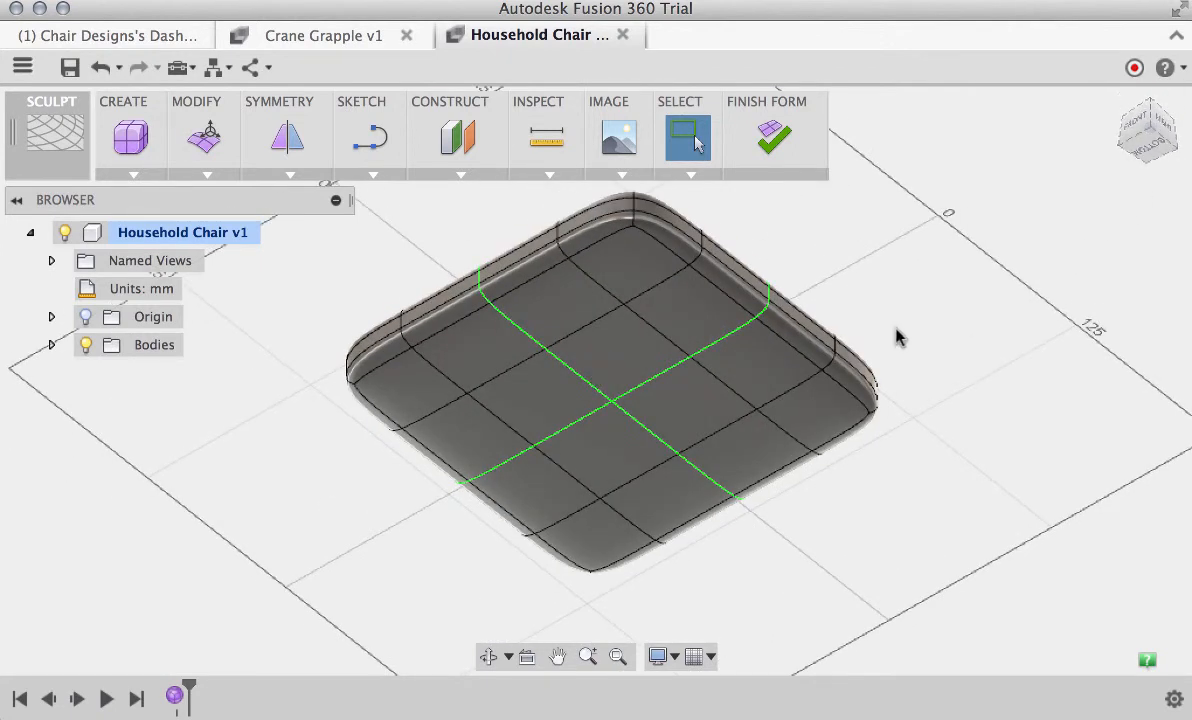
right_click(836, 256)
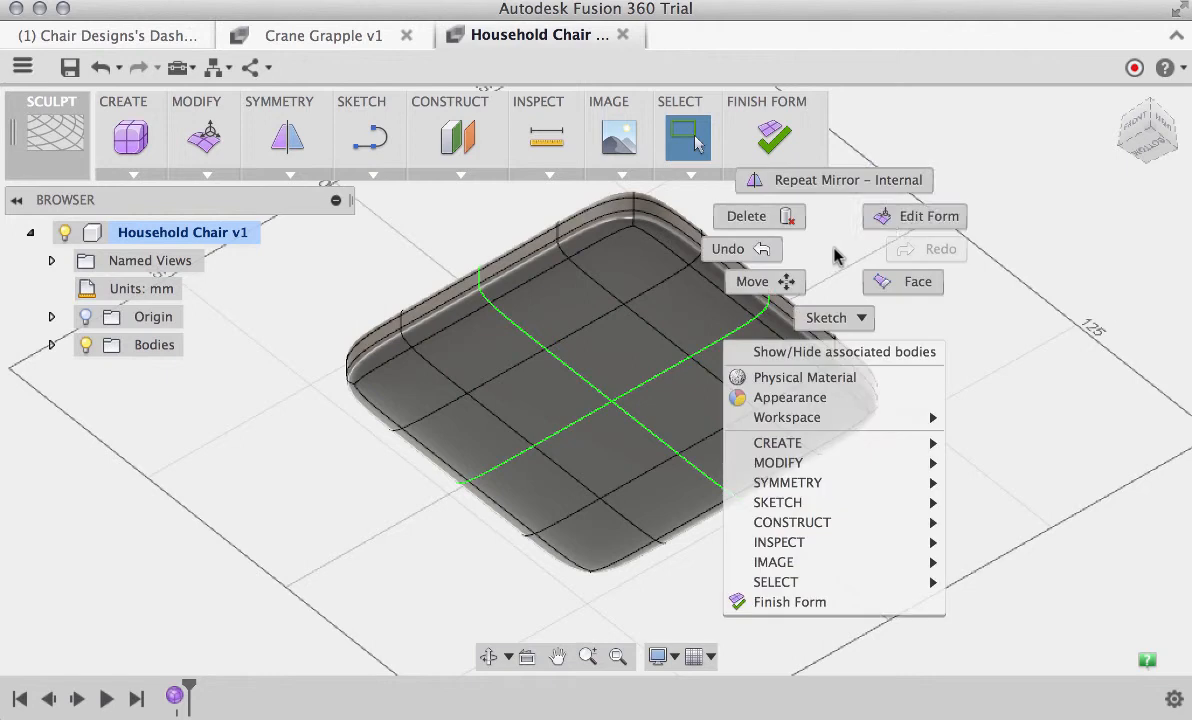
left_click(910, 213)
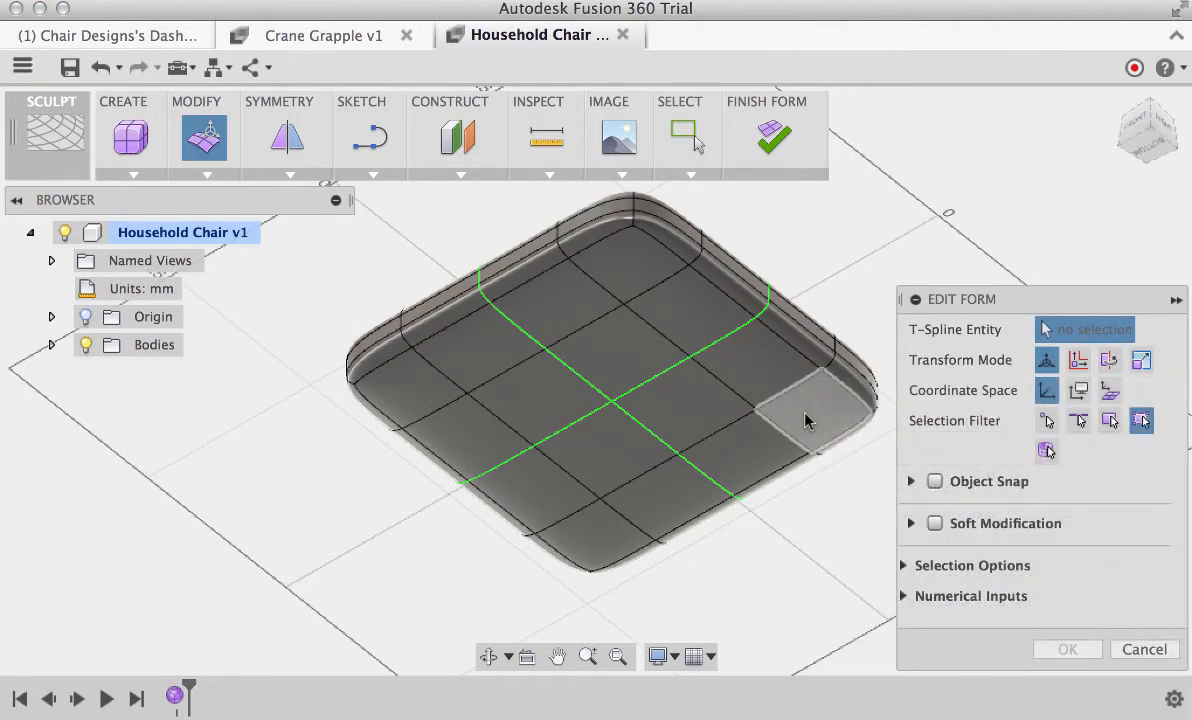
left_click(810, 418)
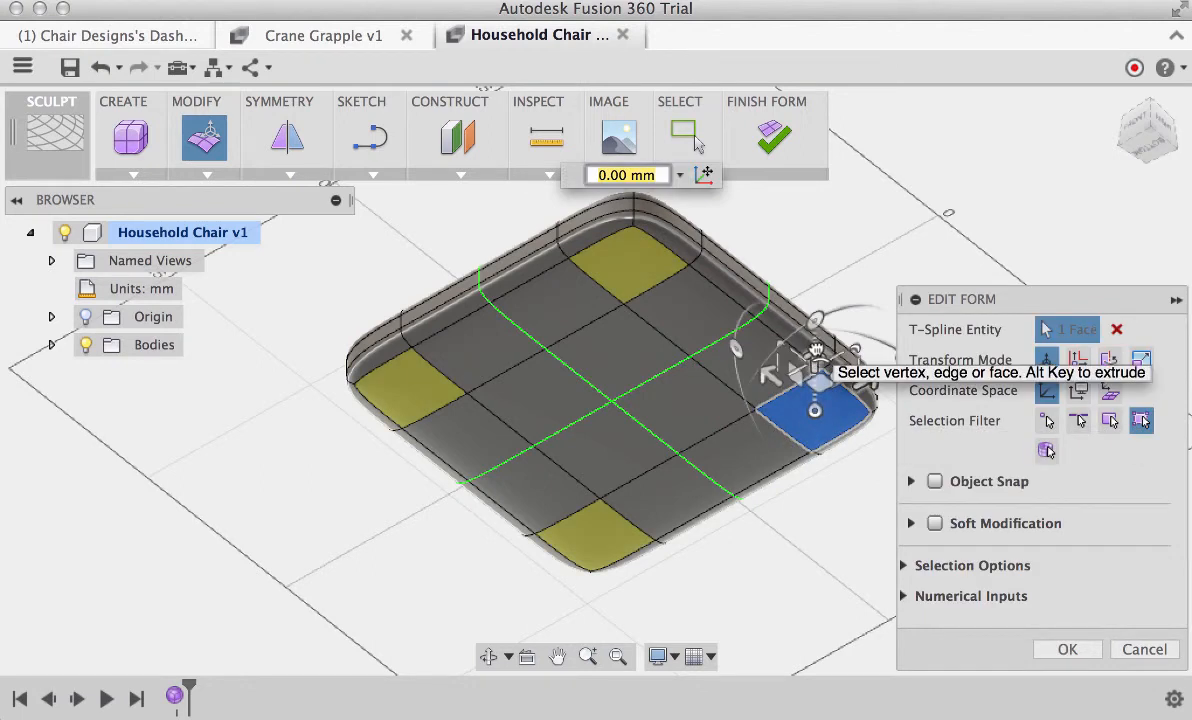
mouse_move(808, 362)
left_mouse_down()
mouse_move(782, 465)
mouse_move(815, 360)
left_mouse_up()
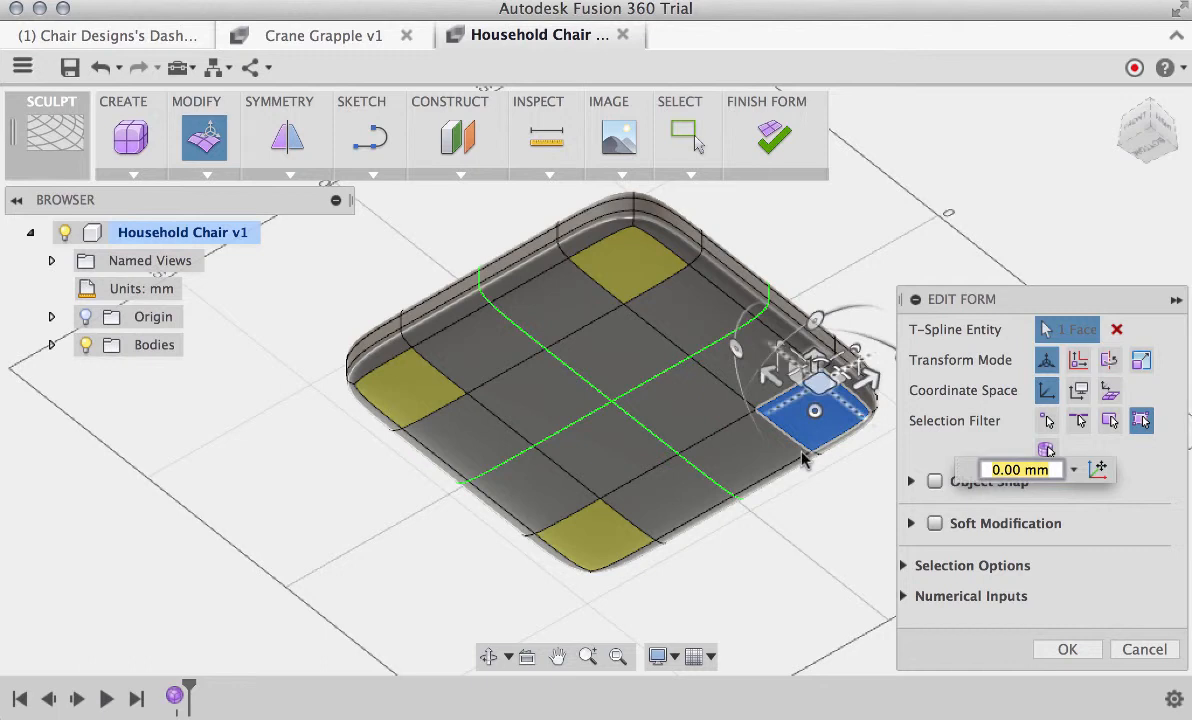
middle_click_drag(787, 502, 792, 524, "shift")
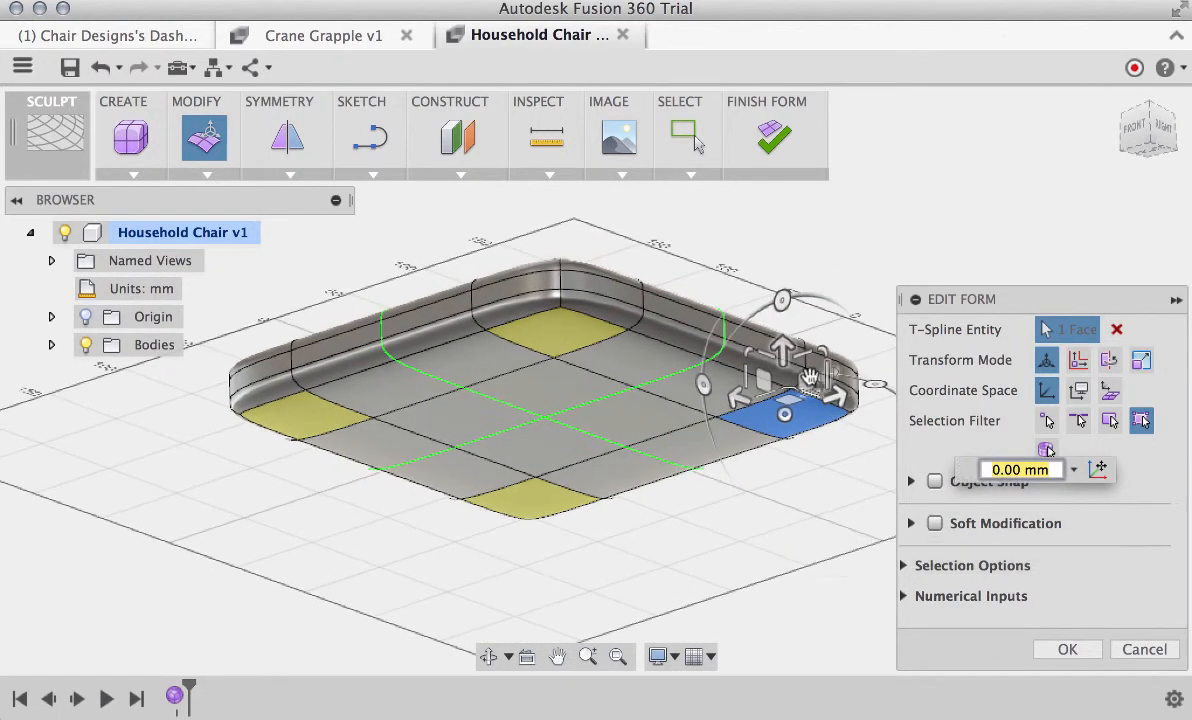
left_click_drag(781, 348, 783, 438)
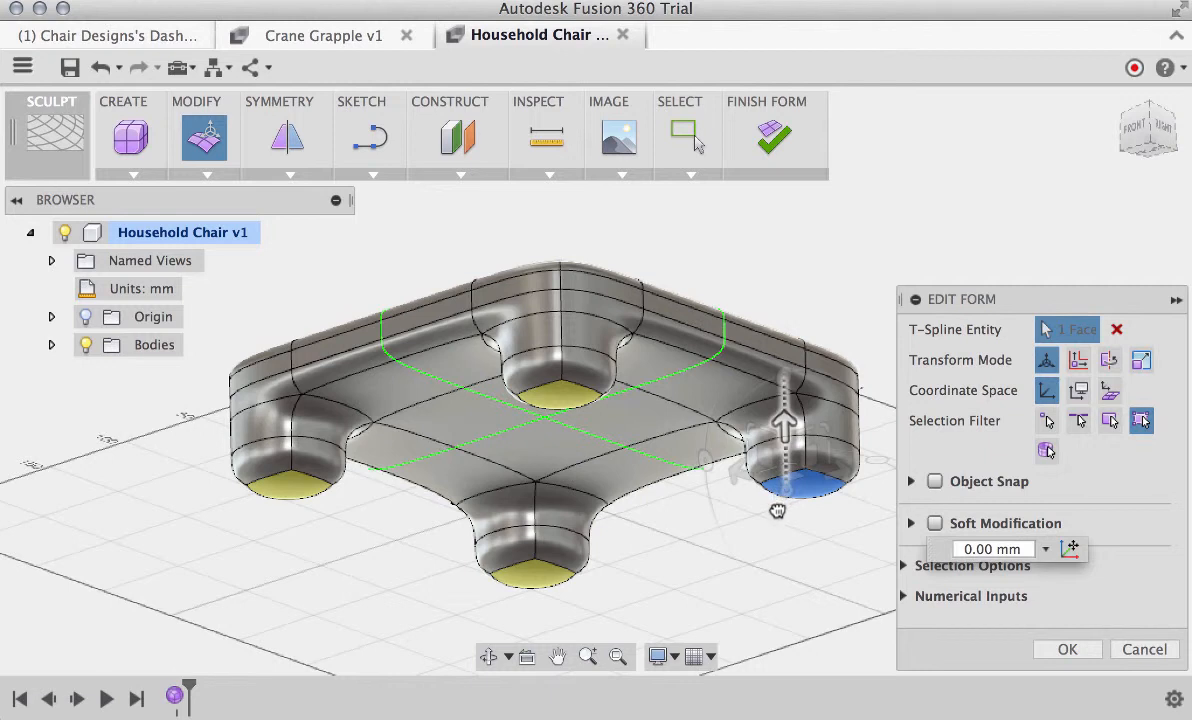
left_click_drag(778, 511, 789, 610)
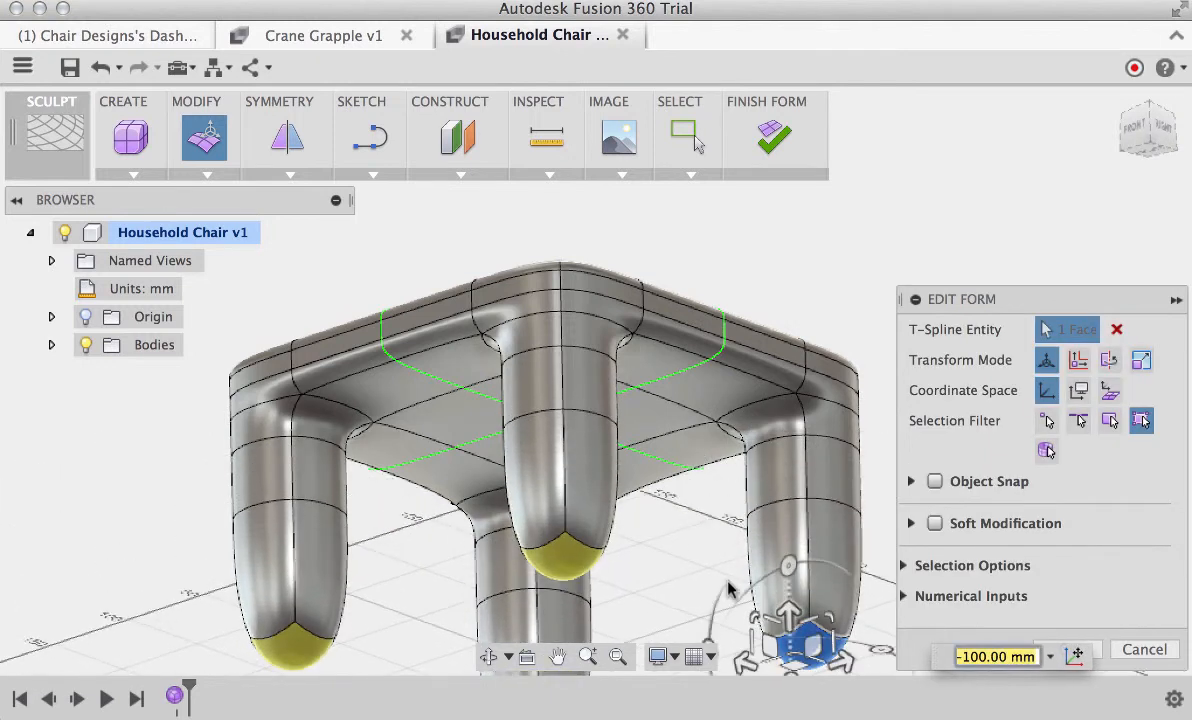
Extrude the end face of the leg downward by another -100 mm and add a short extrusion to square off the foot
scroll(660, 597, "up", 3)
scroll(662, 596, "down", 7)
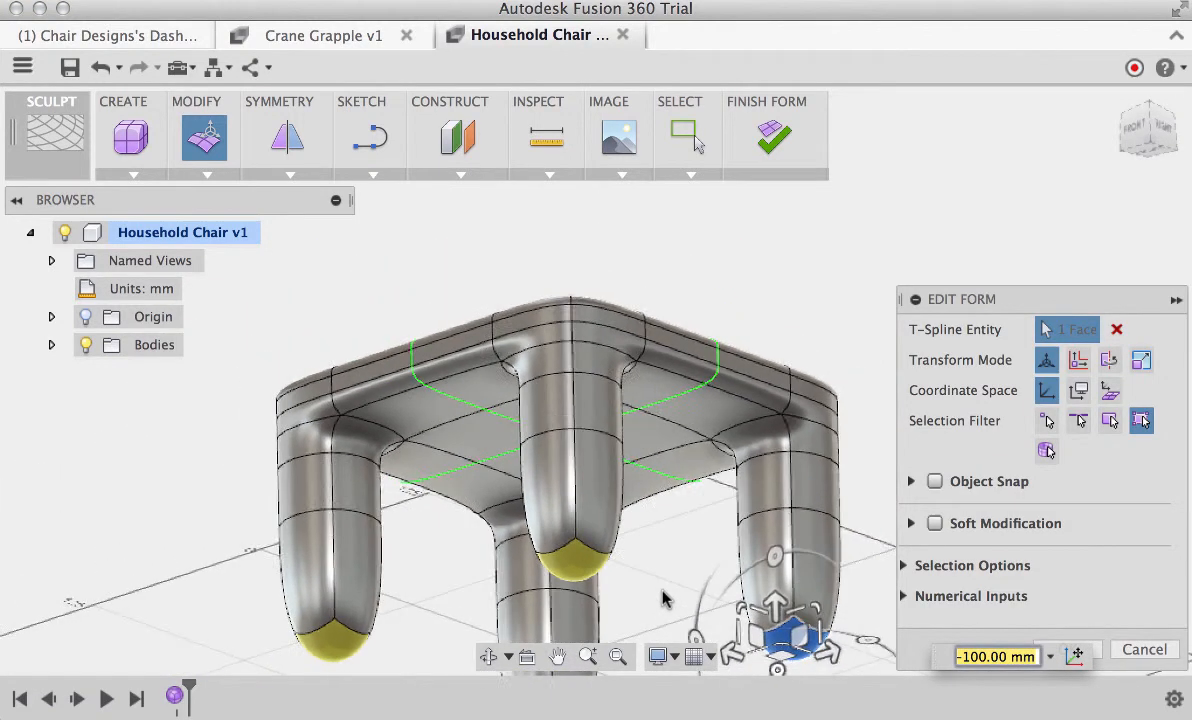
scroll(665, 593, "down", 4)
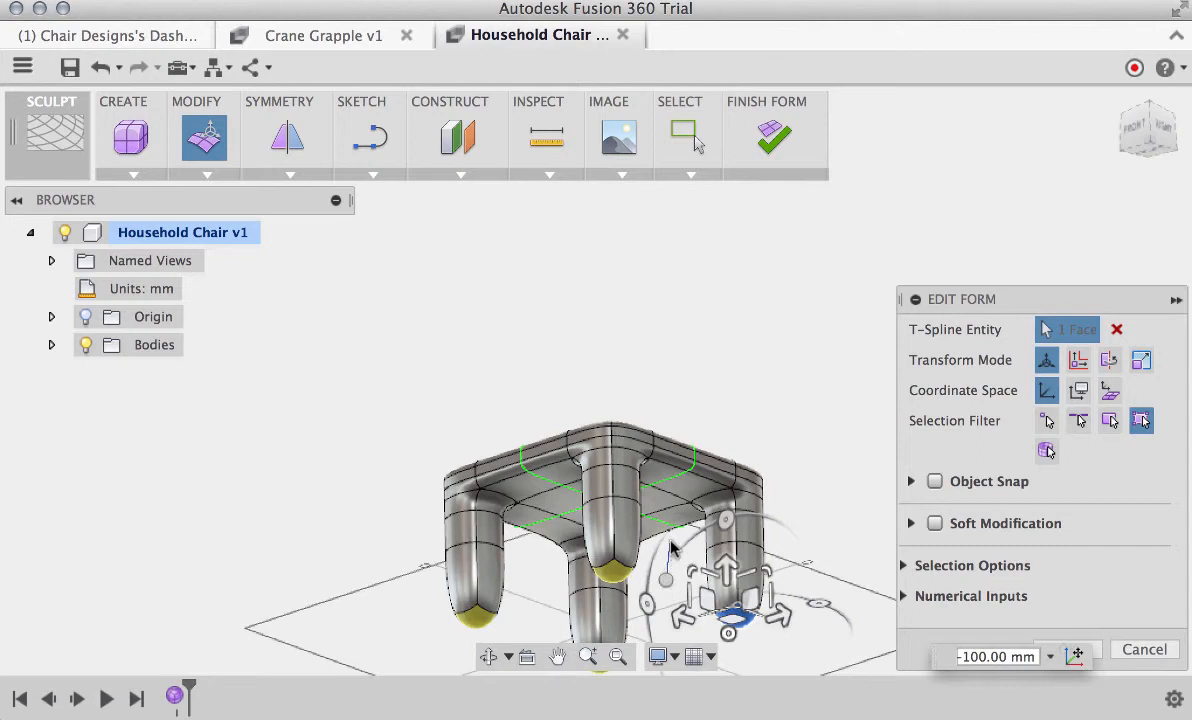
right_click(665, 584)
left_click(668, 578)
scroll(681, 586, "down", 5)
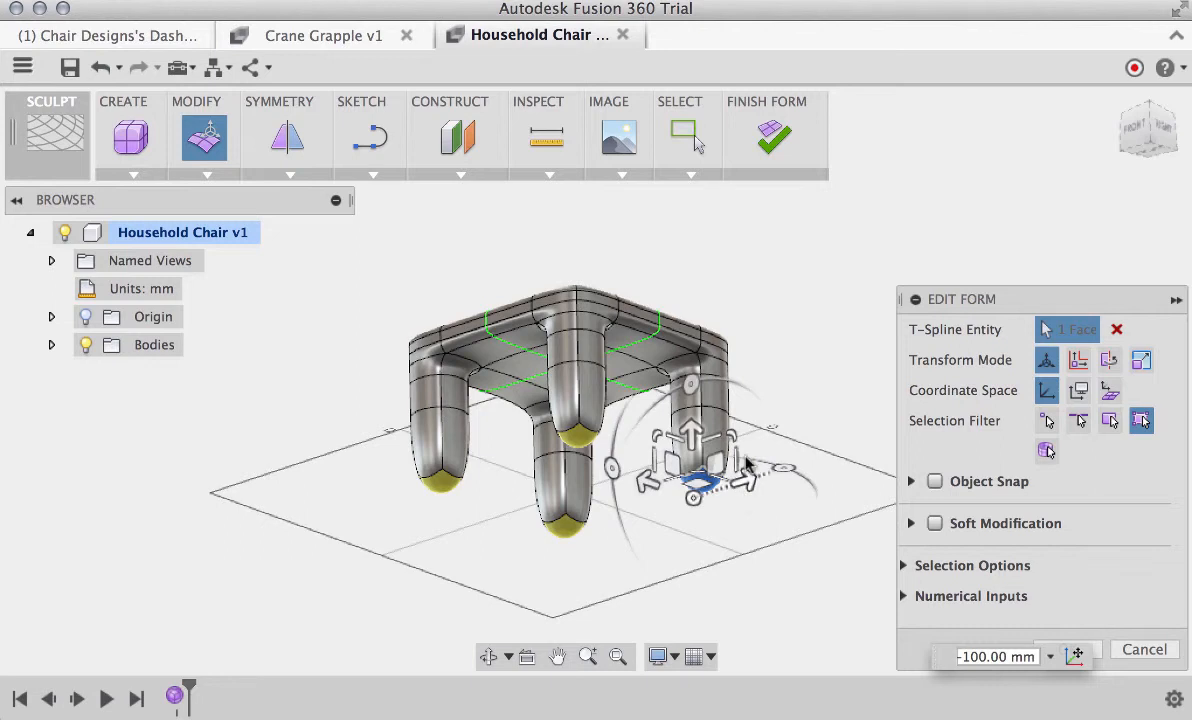
left_click_drag(693, 430, 687, 526)
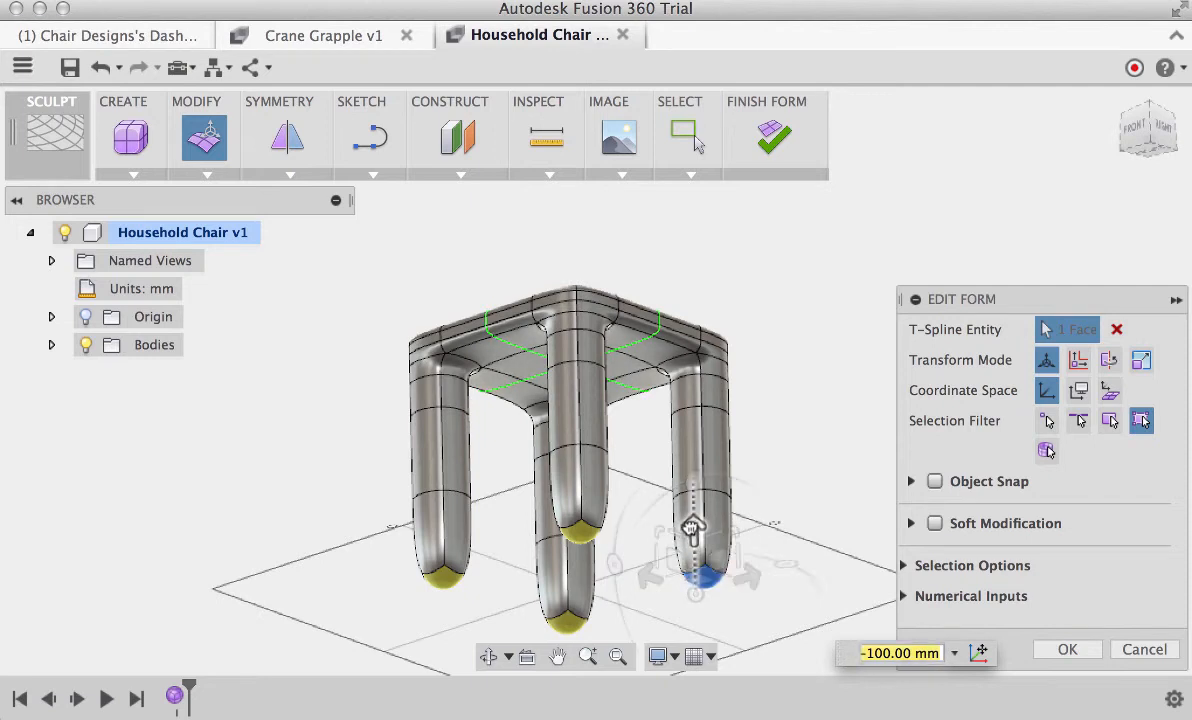
mouse_move(690, 538)
left_mouse_down()
mouse_move(692, 578)
mouse_move(707, 541)
left_mouse_up()
scroll(763, 641, "up", 1)
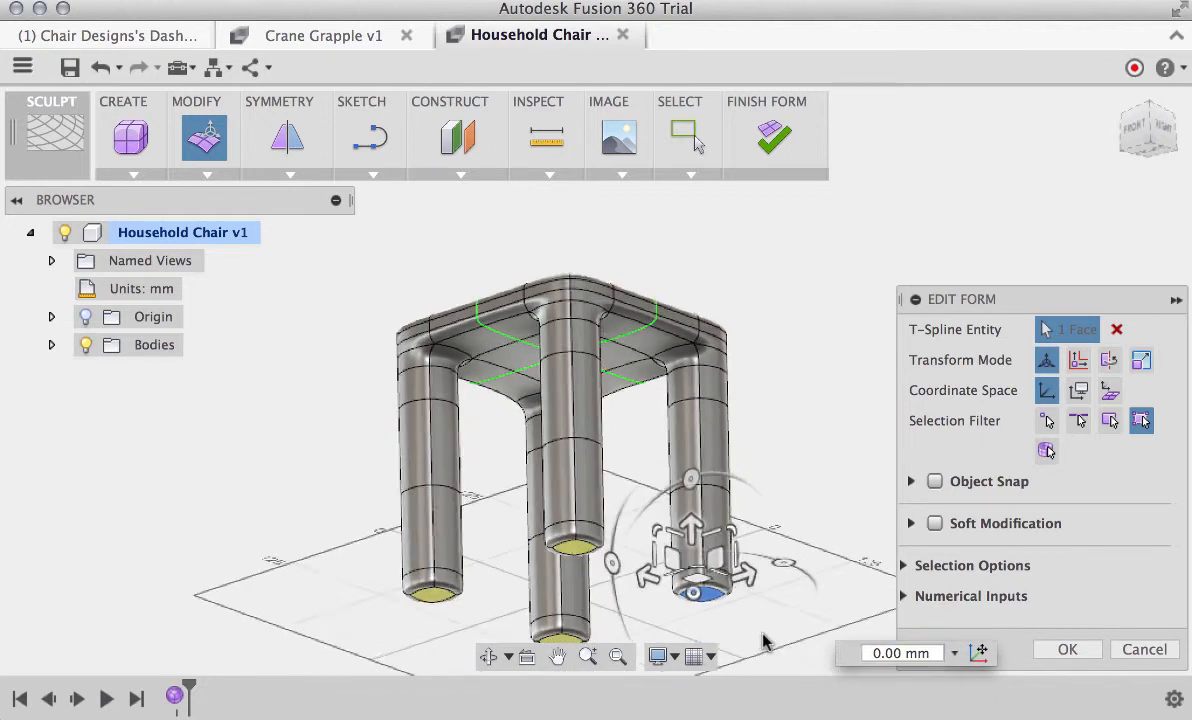
scroll(763, 641, "up", 3)
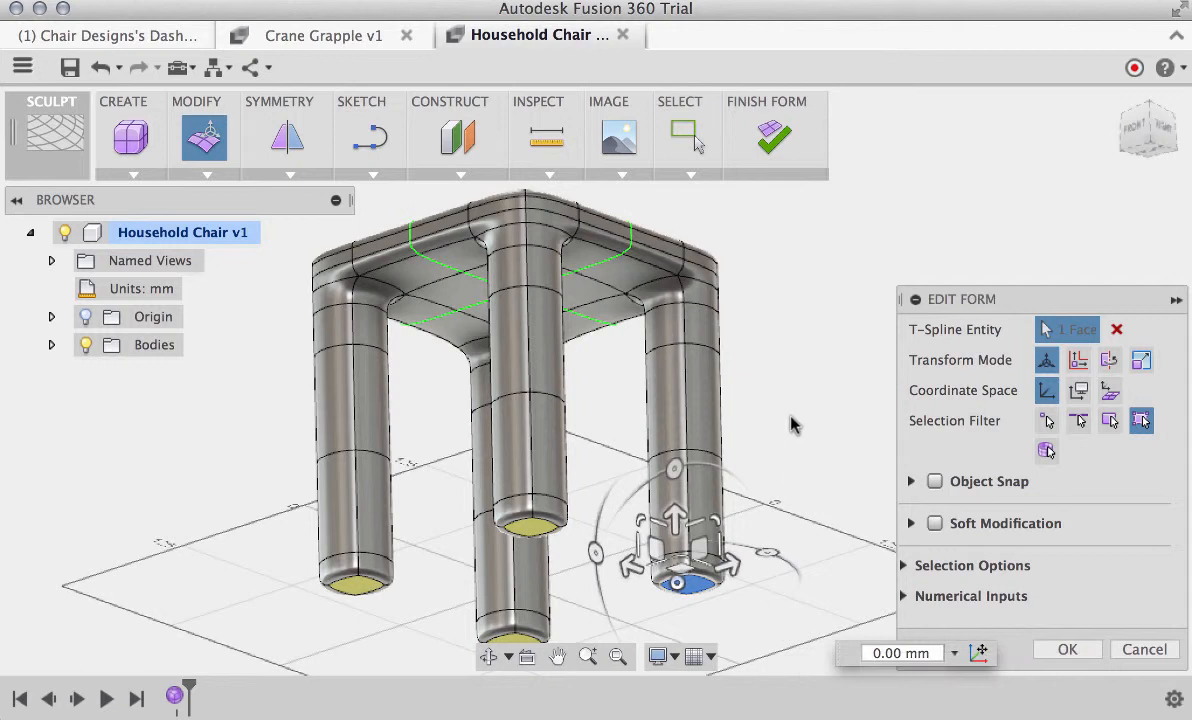
Finish the leg extrusion and, in a new Edit Form, uniformly scale the four horizontal edge loops along one leg to 0.481
right_click(791, 425)
left_click(828, 427)
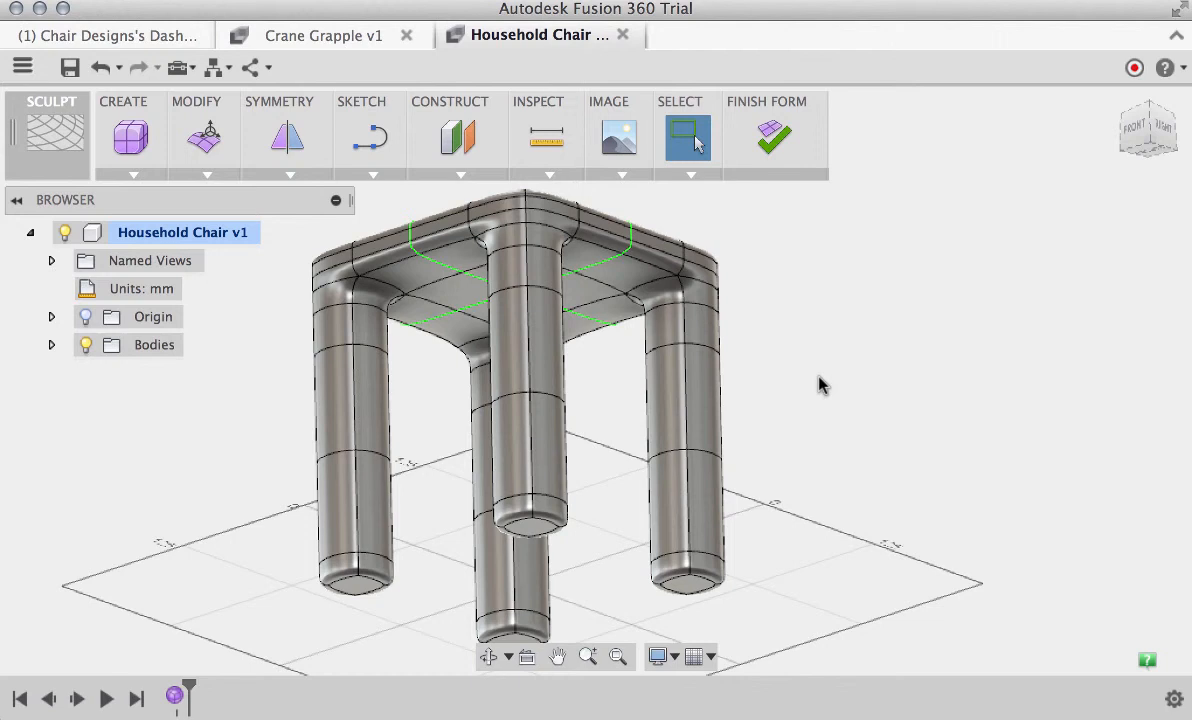
middle_click_drag(820, 385, 820, 385, "shift")
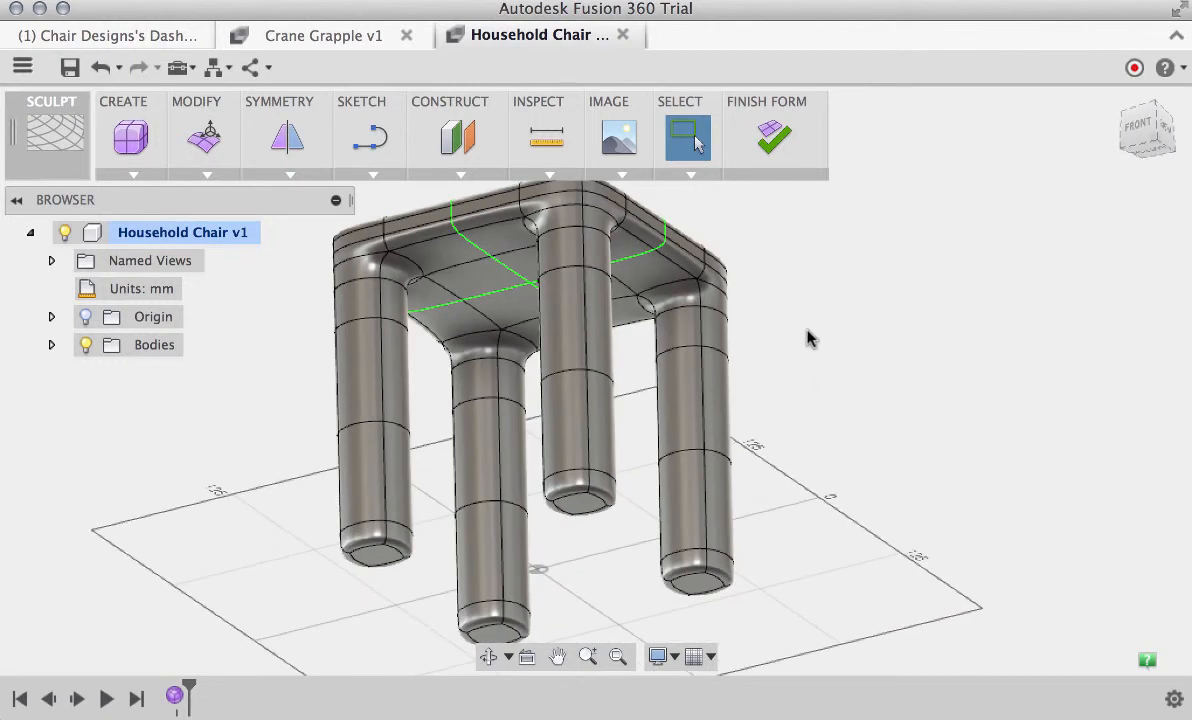
middle_click_drag(810, 338, 800, 332, "shift")
right_click(797, 300)
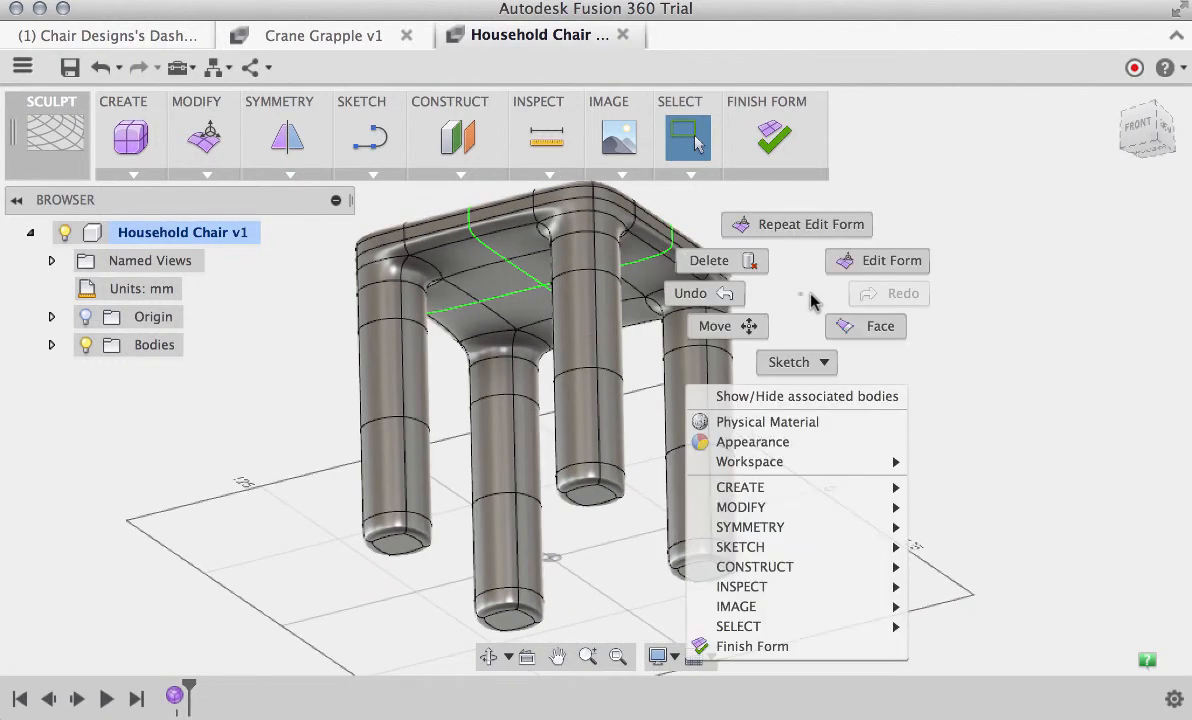
left_click(889, 261)
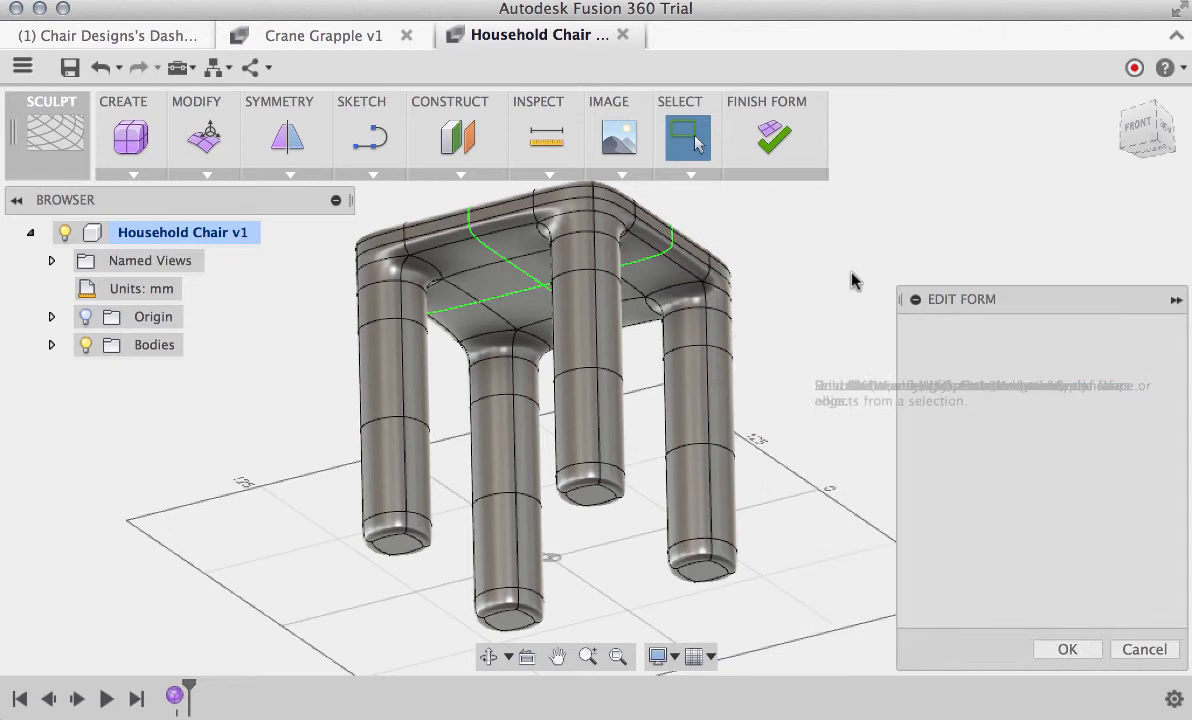
double_click(690, 318)
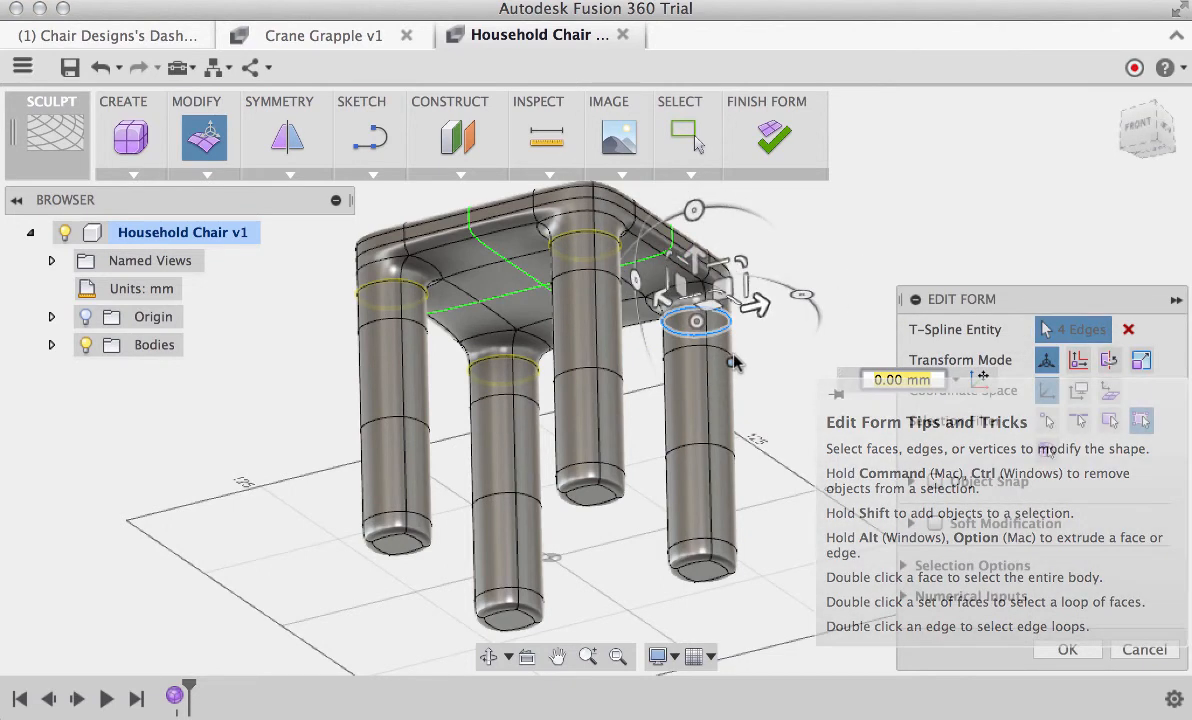
double_click(697, 357, "shift")
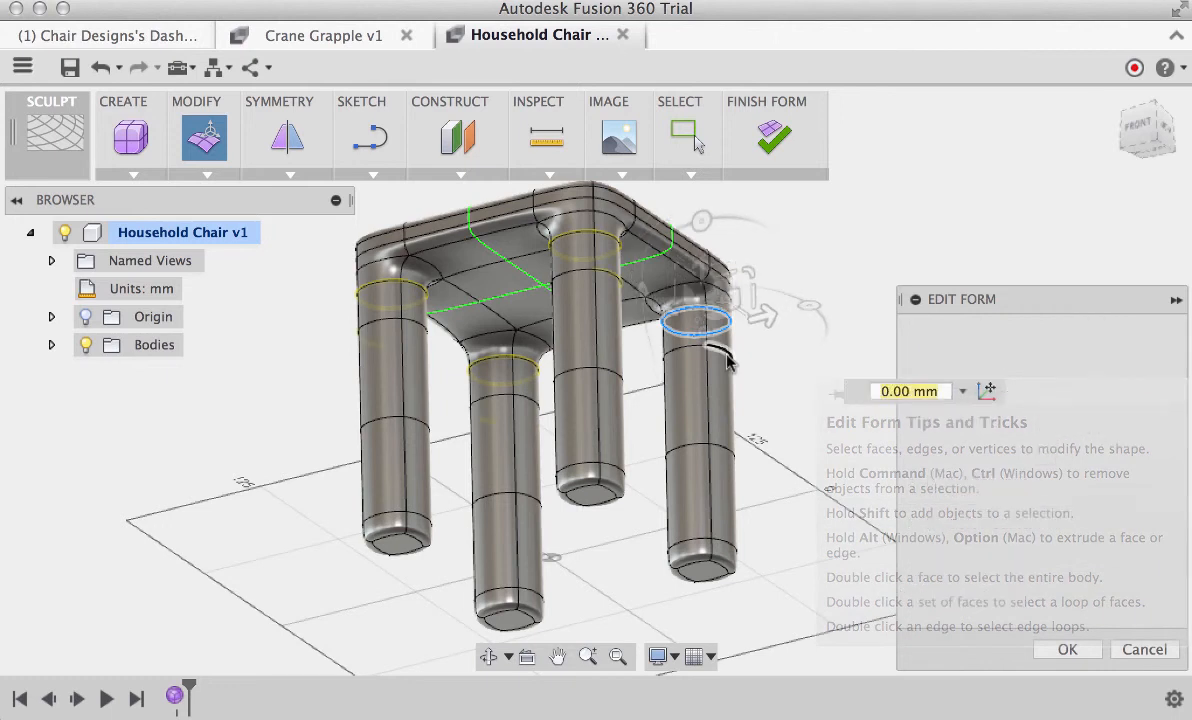
double_click(725, 453, "shift")
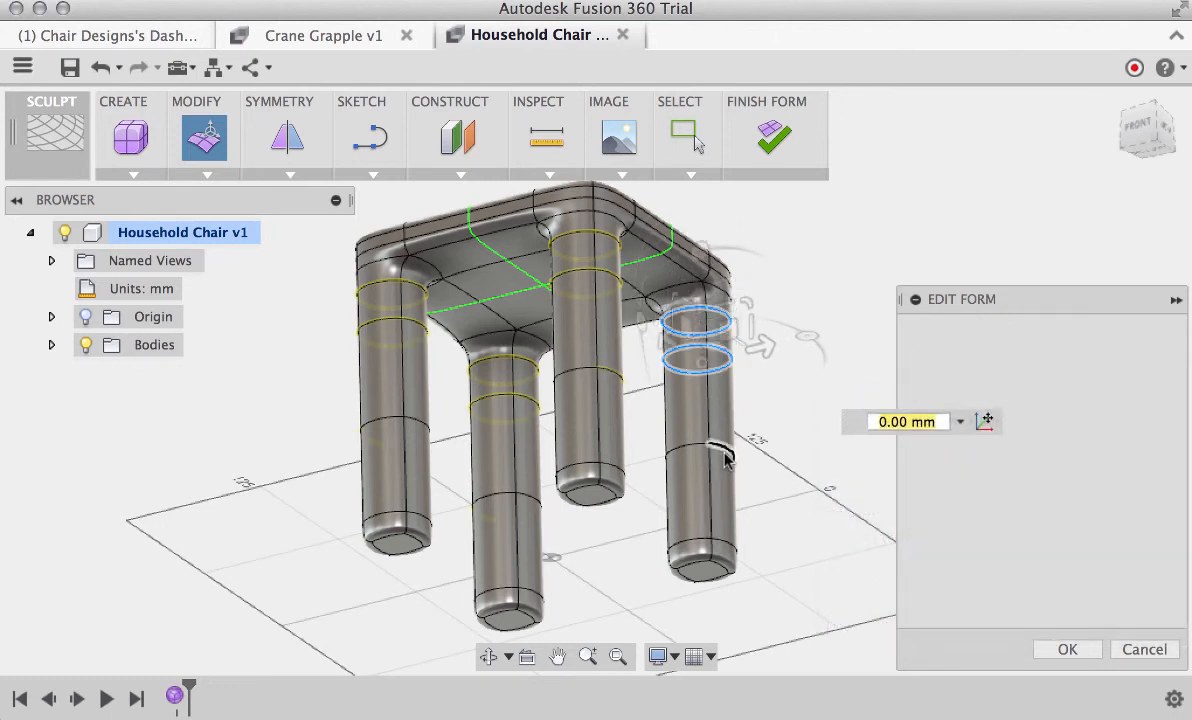
double_click(731, 549, "shift")
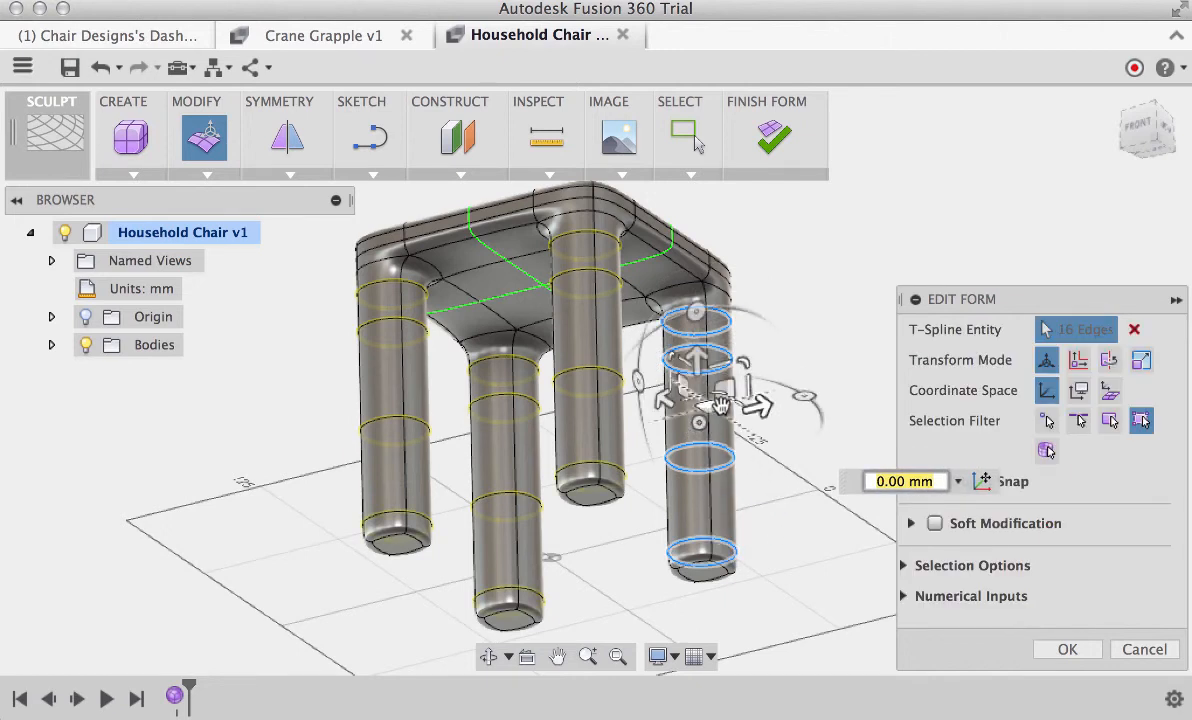
left_click_drag(699, 424, 745, 428)
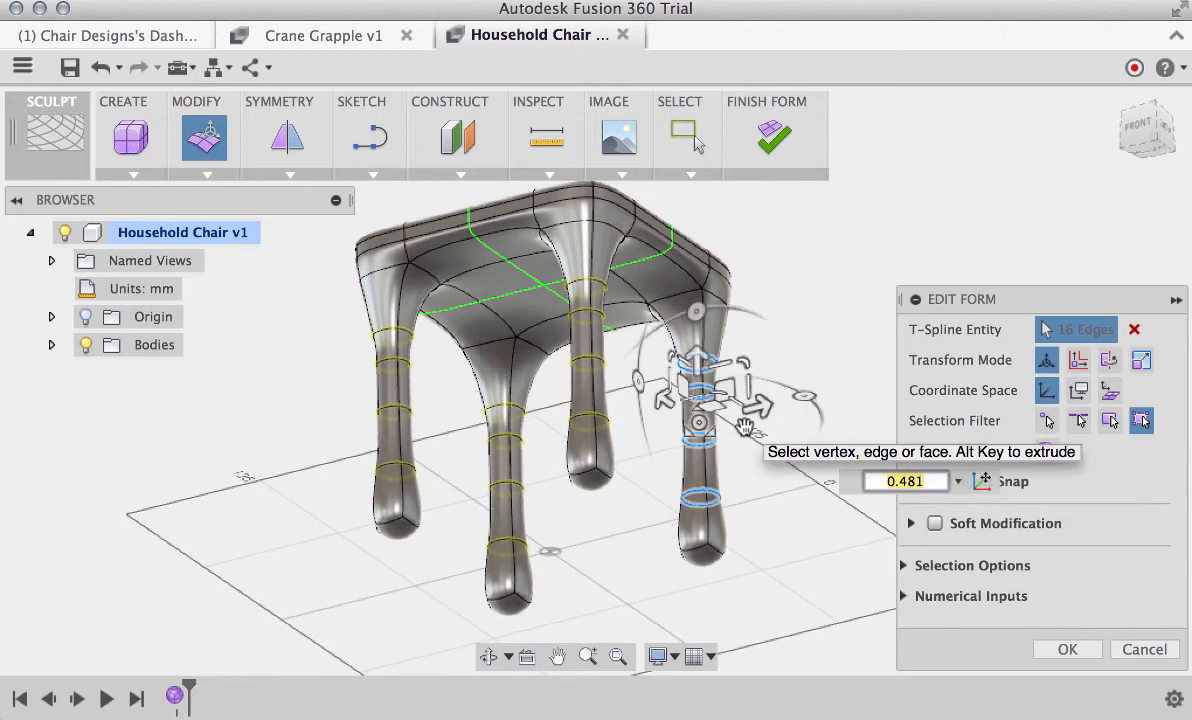
left_click(727, 505)
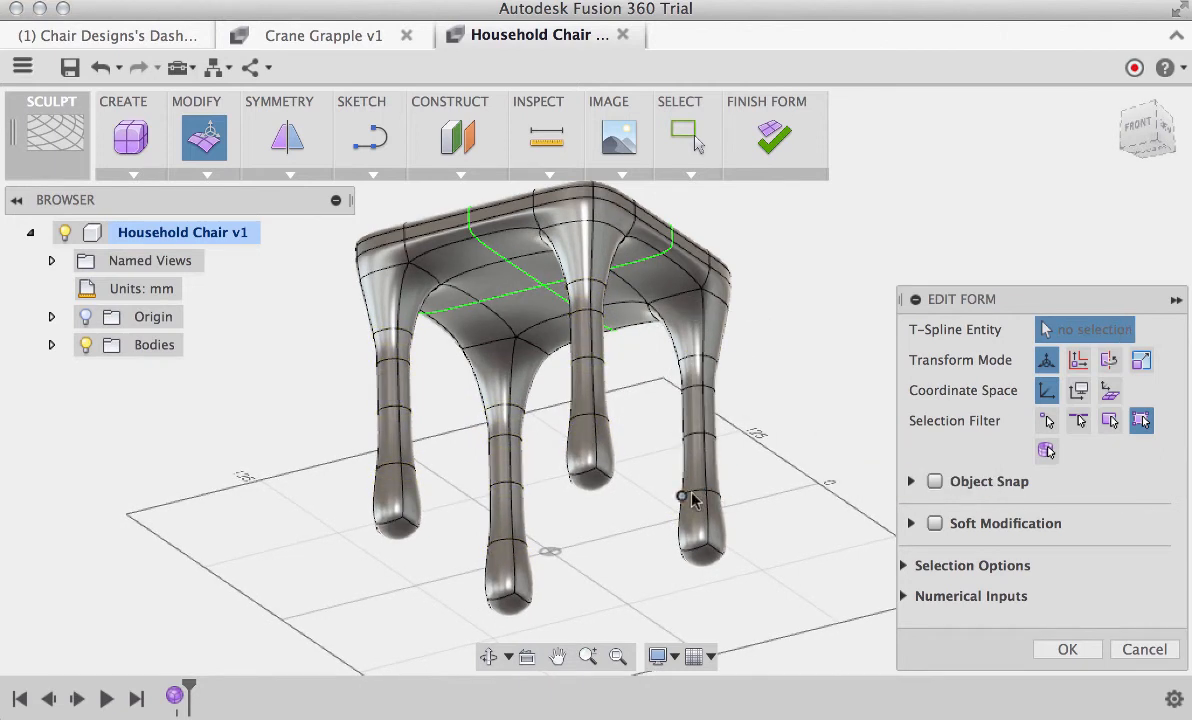
Move the lowest edge loop of the leg by -50 mm towards the foot
scroll(748, 588, "up", 5)
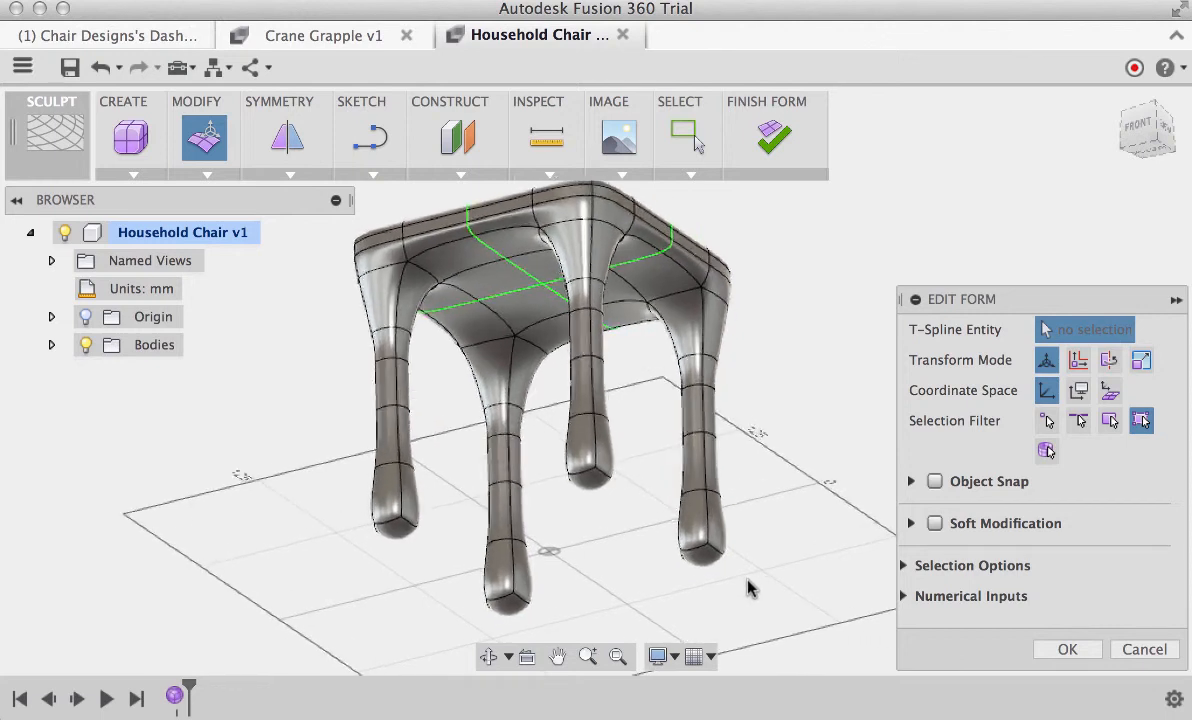
scroll(748, 588, "up", 3)
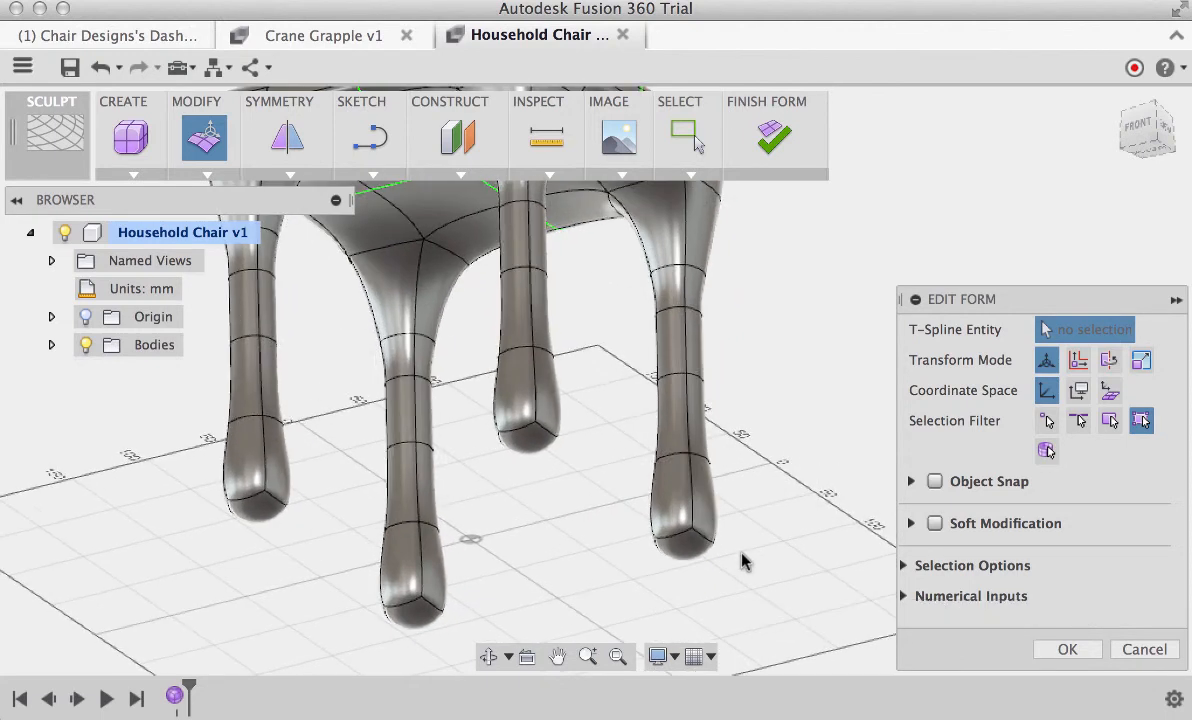
double_click(678, 463)
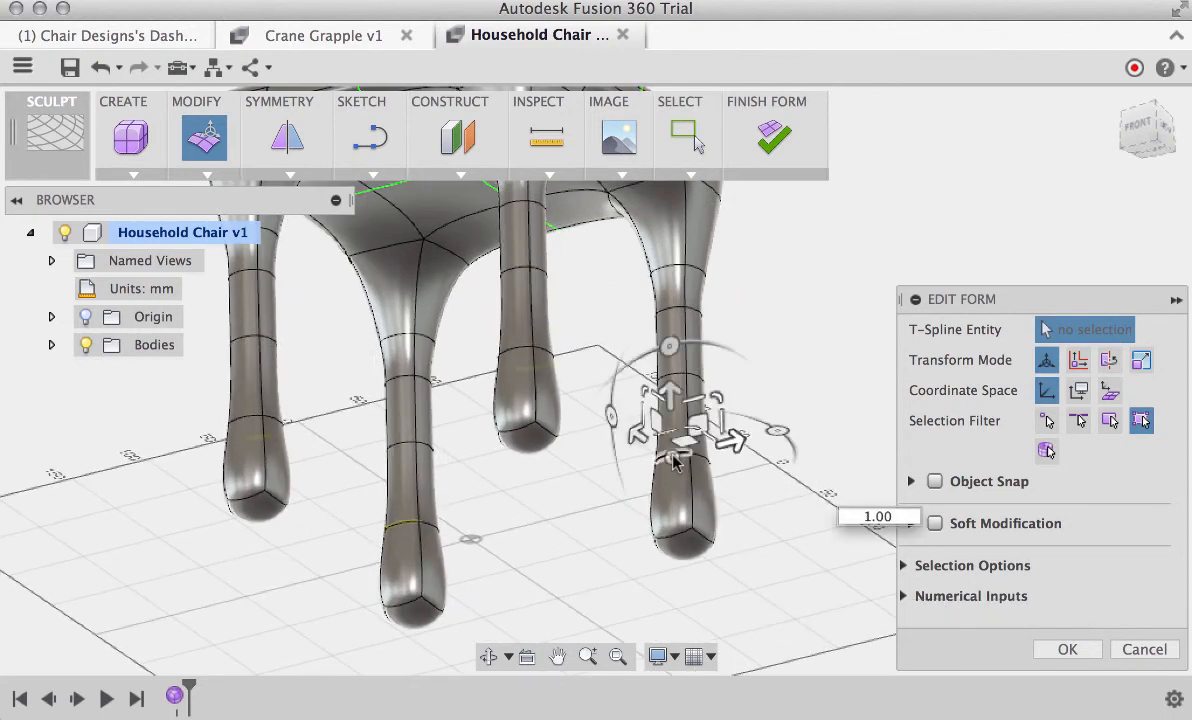
left_click_drag(678, 400, 659, 484)
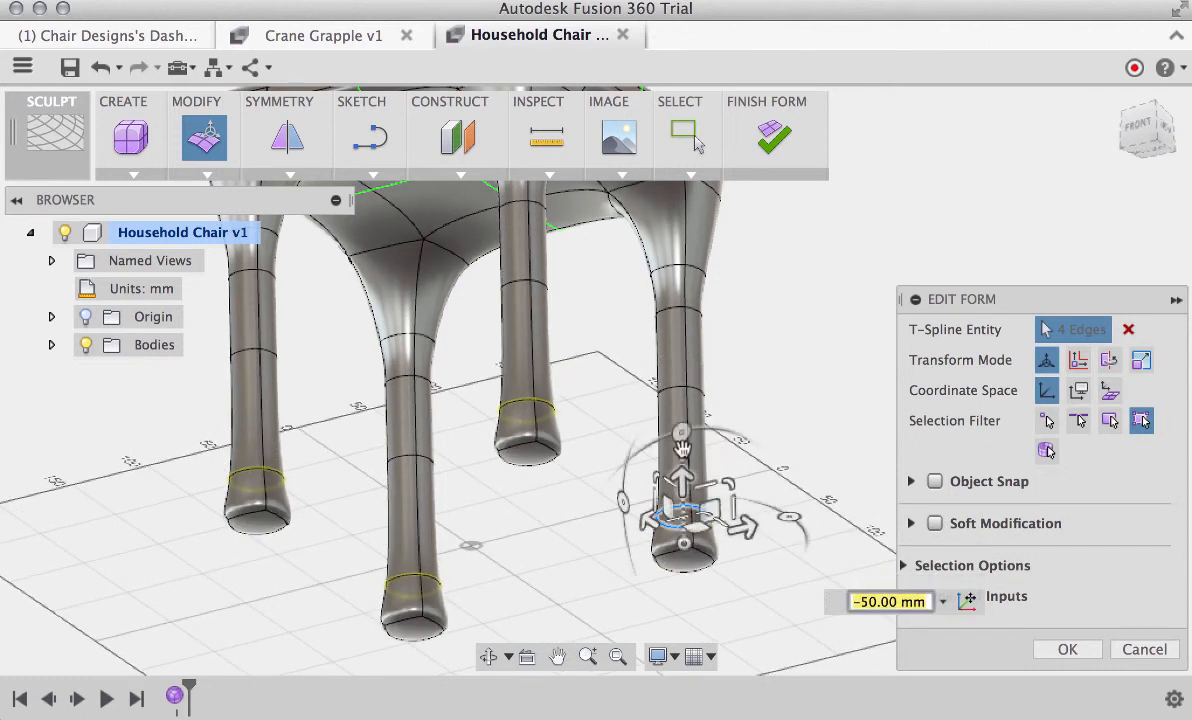
Move the edge loop just below the leg's flare up by 50 mm towards the seat
scroll(753, 303, "up", 5)
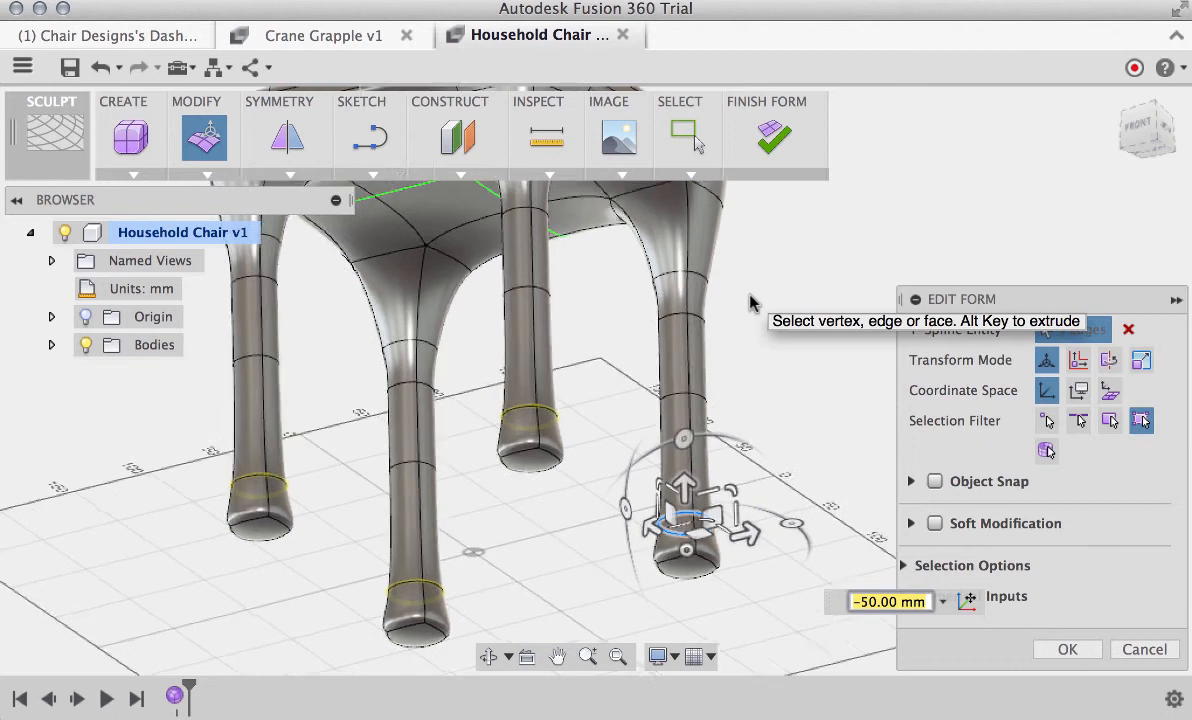
scroll(753, 303, "up", 4)
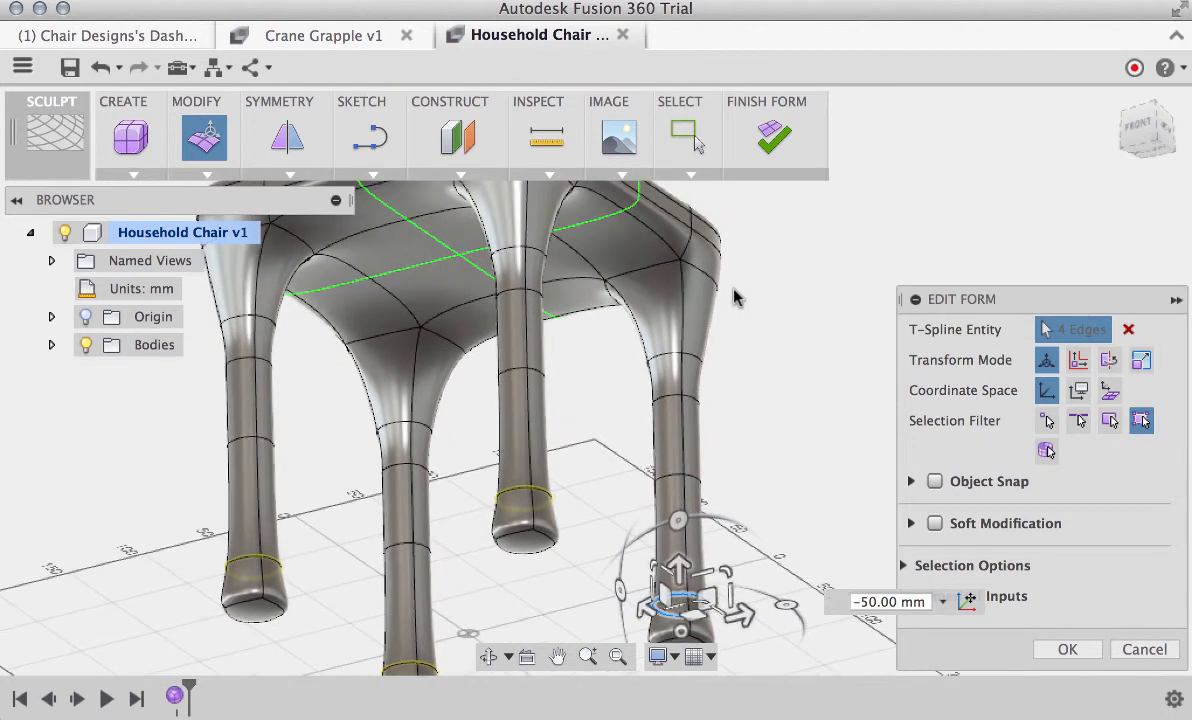
double_click(711, 279)
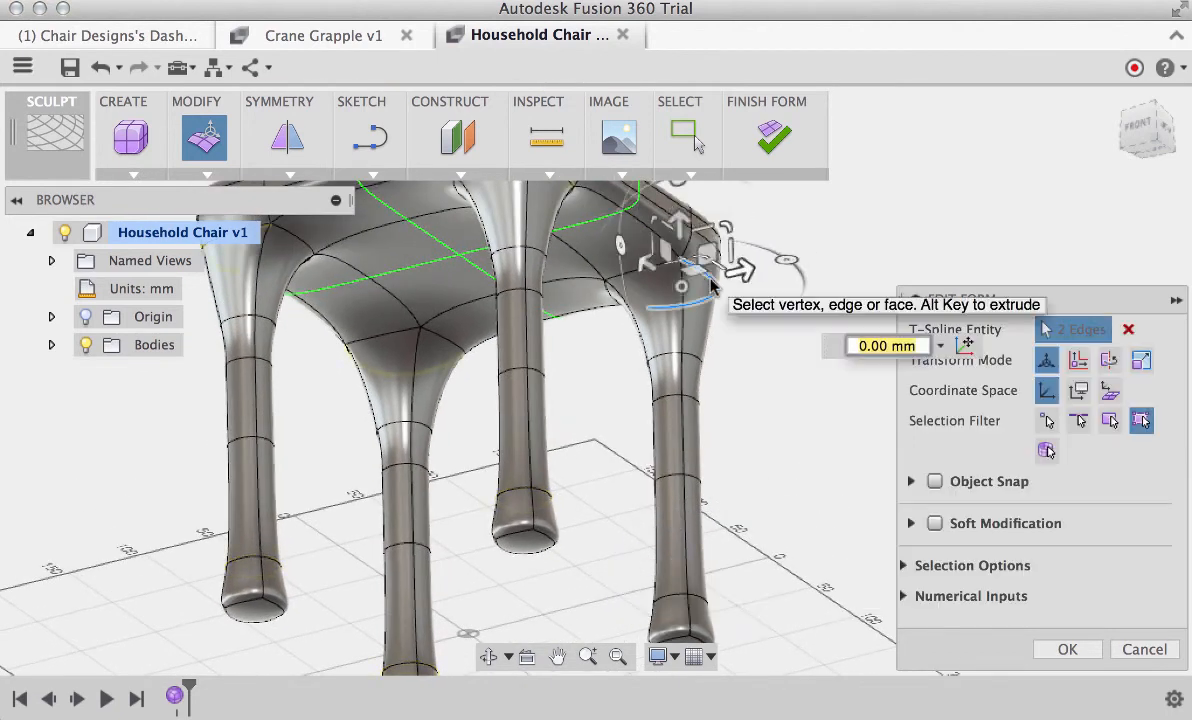
double_click(668, 361)
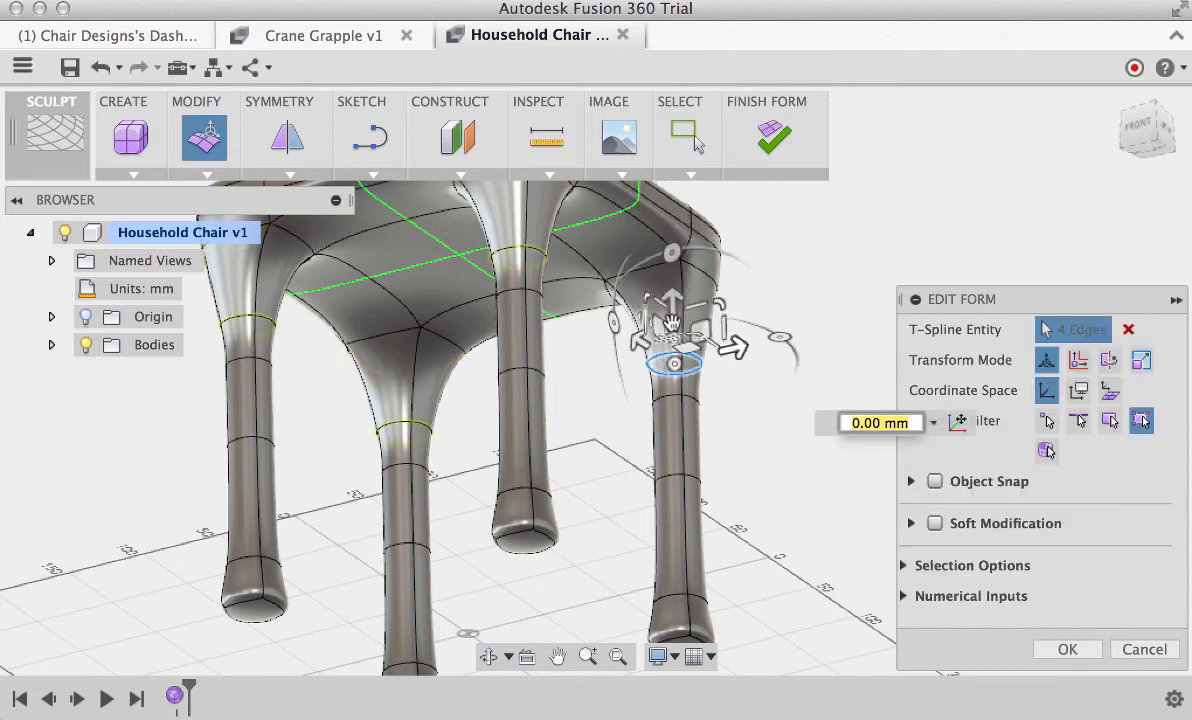
left_click_drag(677, 303, 693, 230)
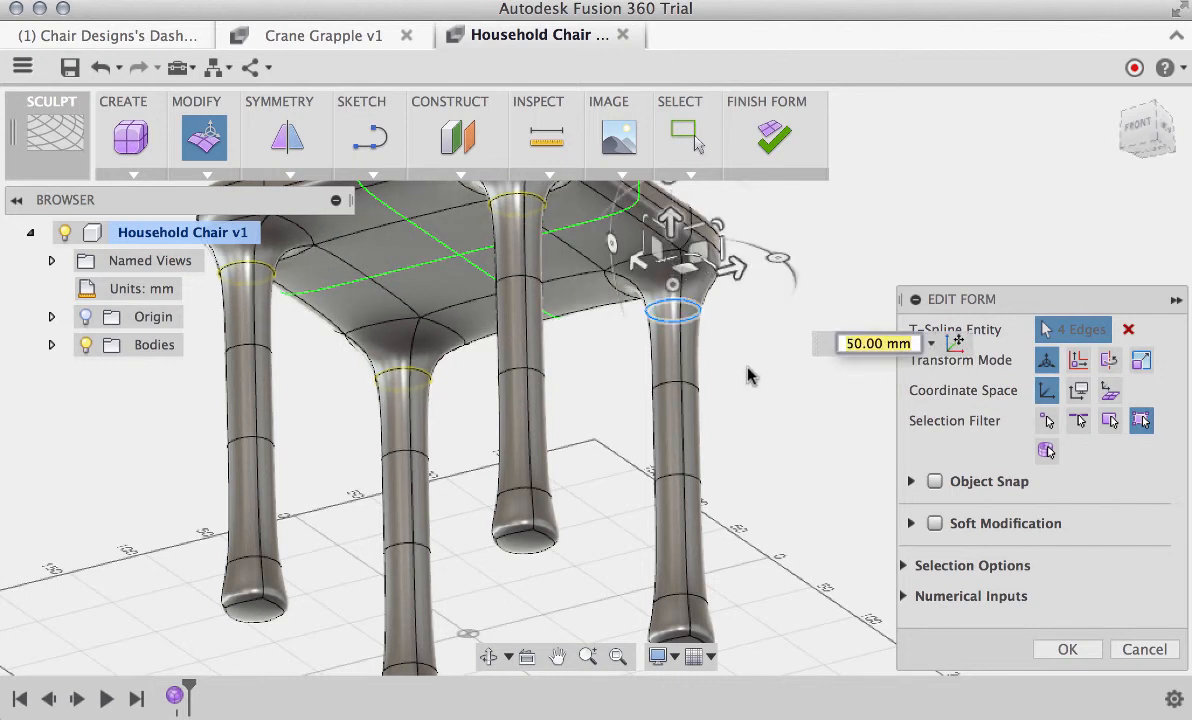
left_click(762, 394)
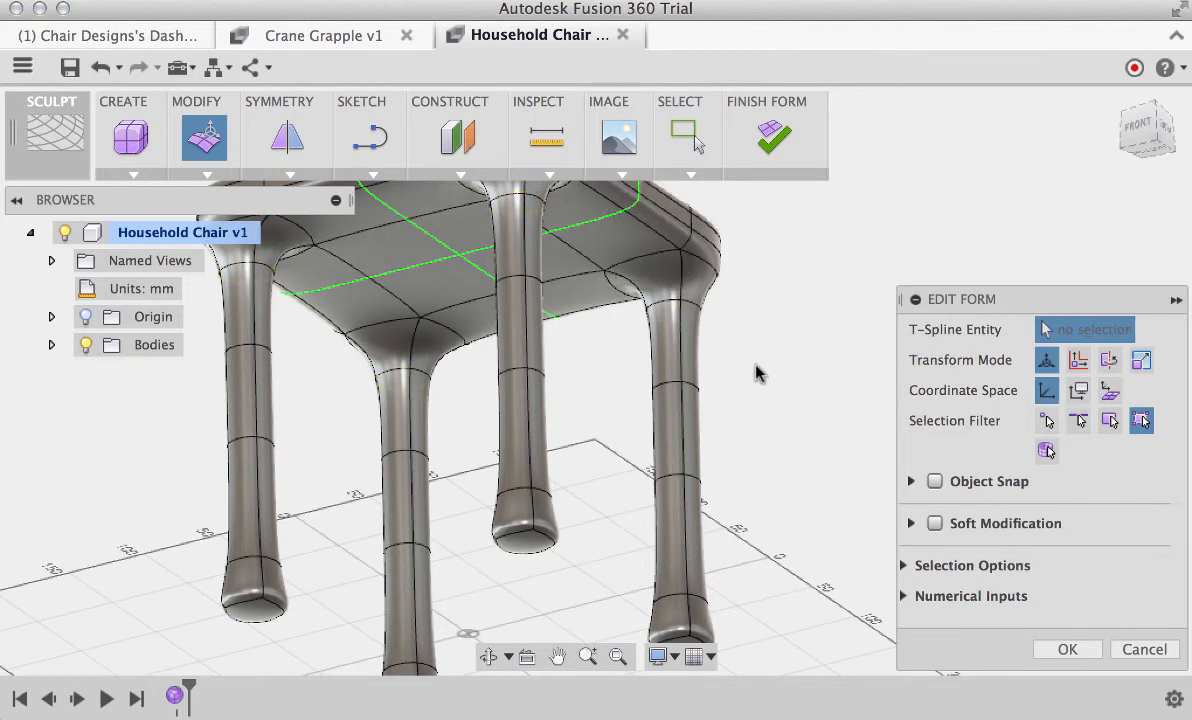
Exit Edit Form and clear the symmetry from the whole chair body
left_click(1160, 117)
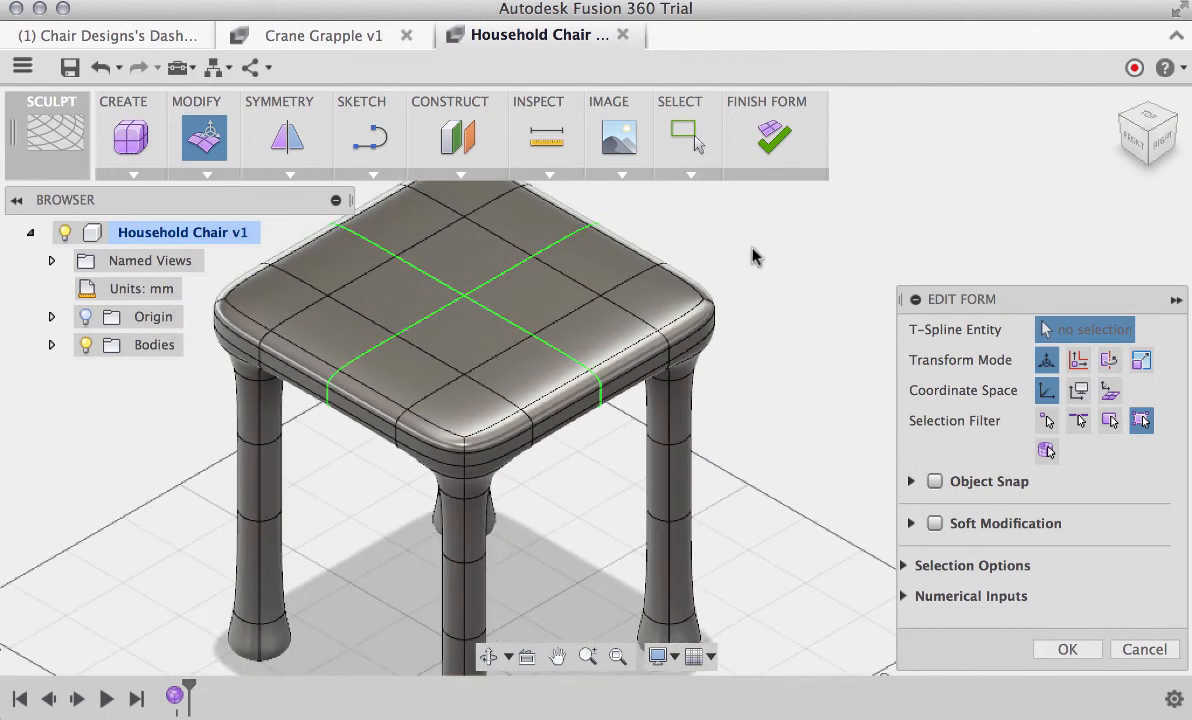
scroll(753, 253, "up", 2)
scroll(748, 246, "down", 2)
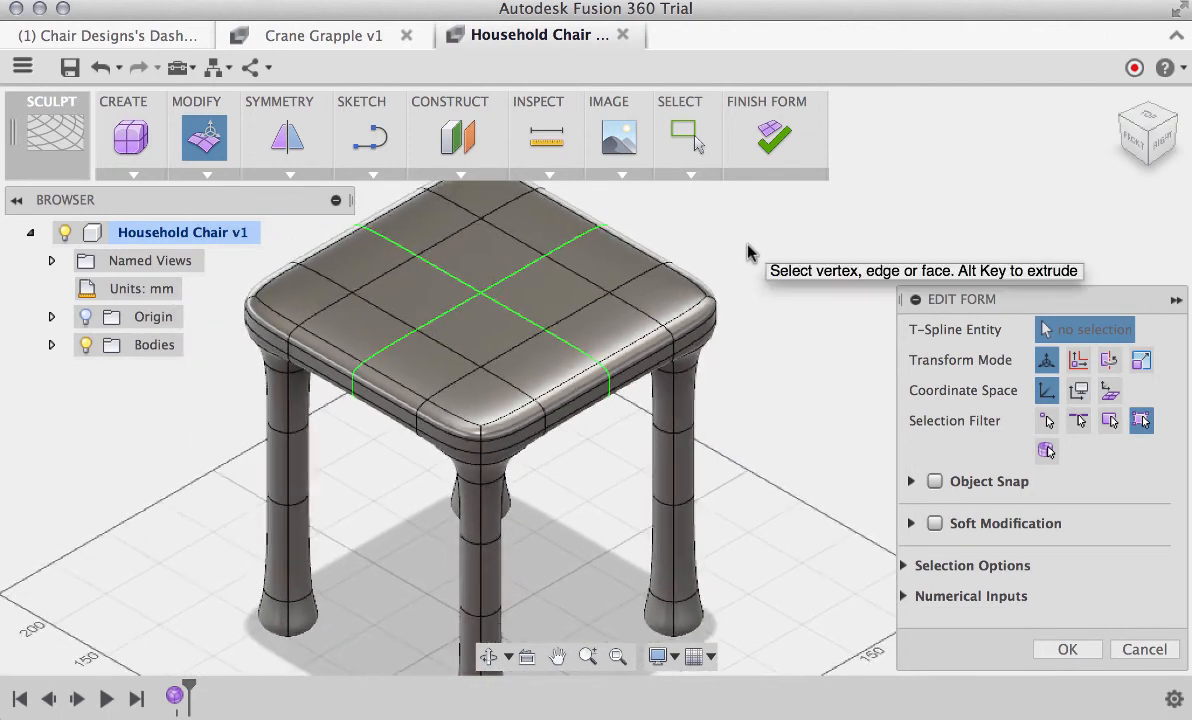
scroll(736, 251, "up", 5)
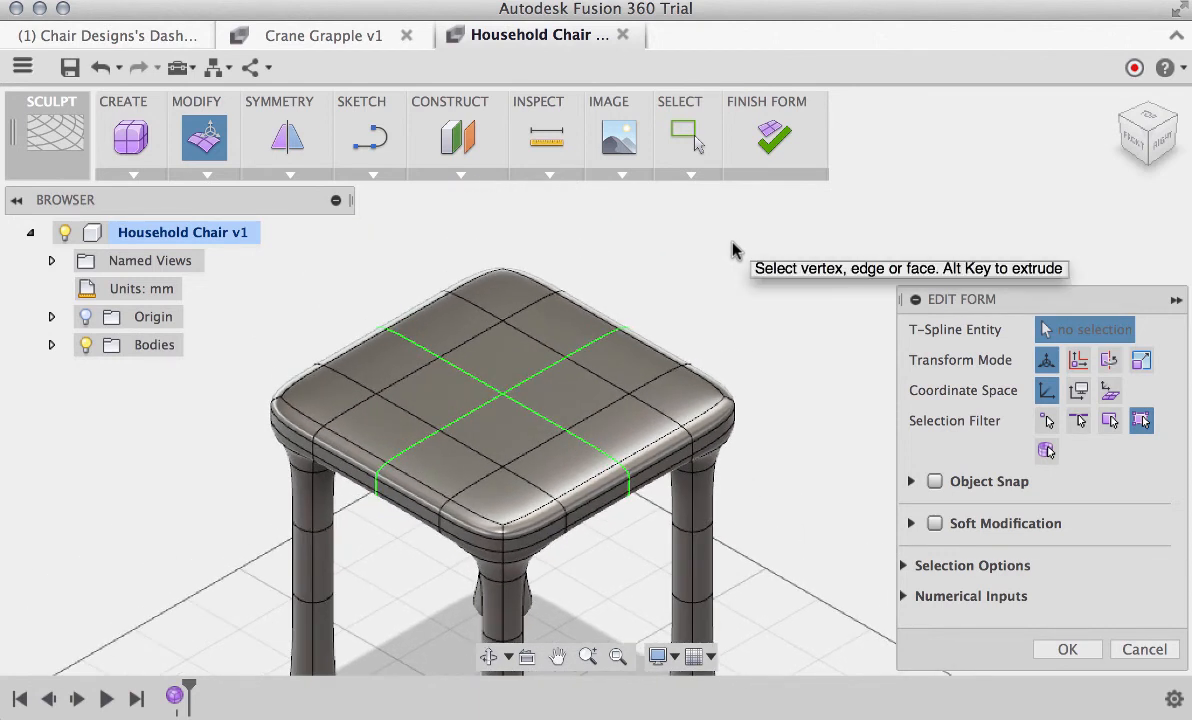
key("Escape")
left_click(290, 175)
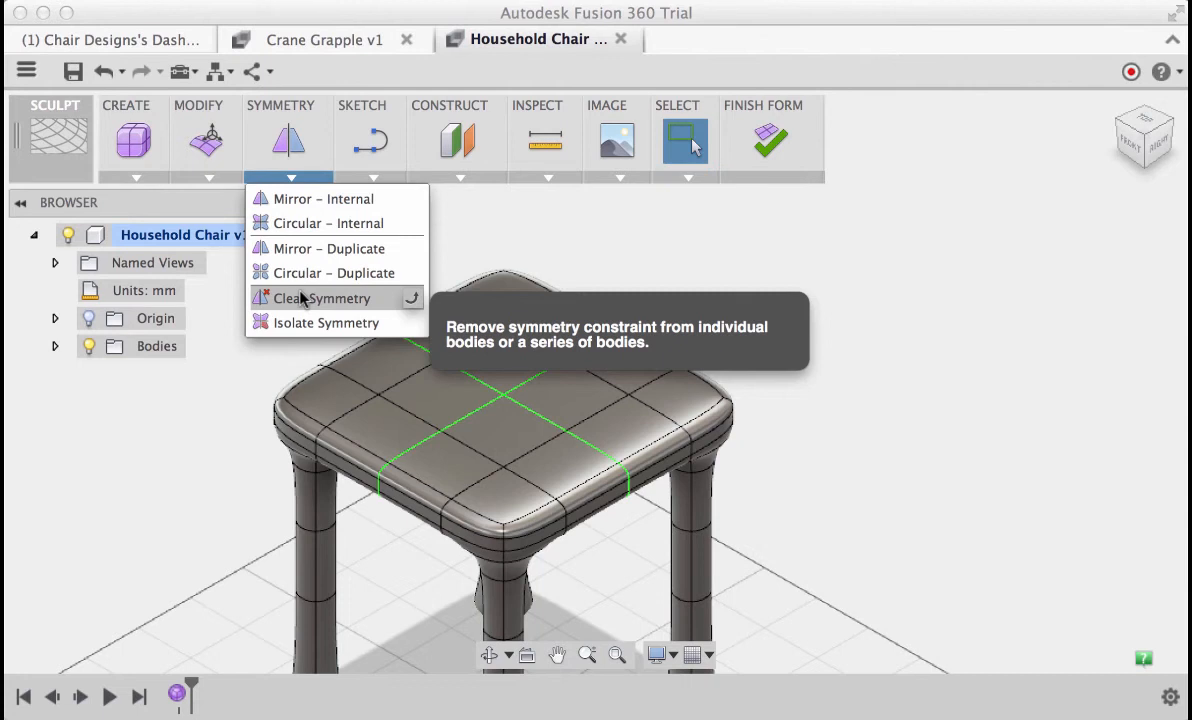
left_click(302, 298)
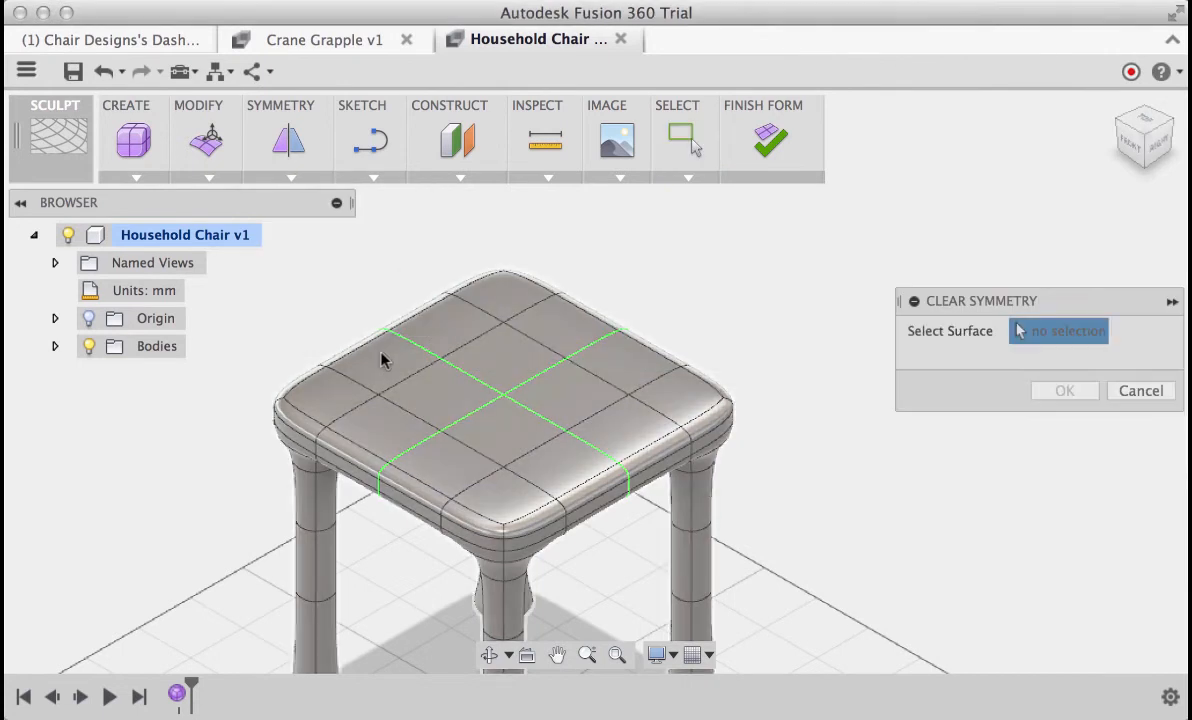
left_click(386, 353)
right_click(668, 292)
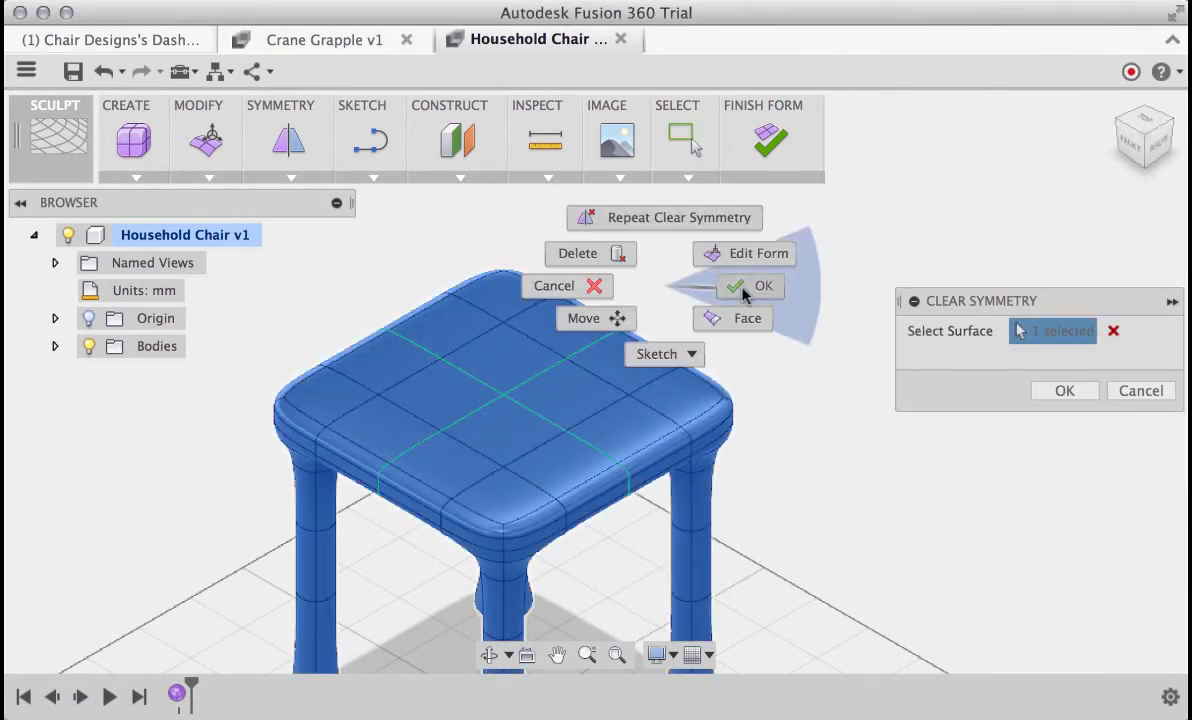
left_click(748, 290)
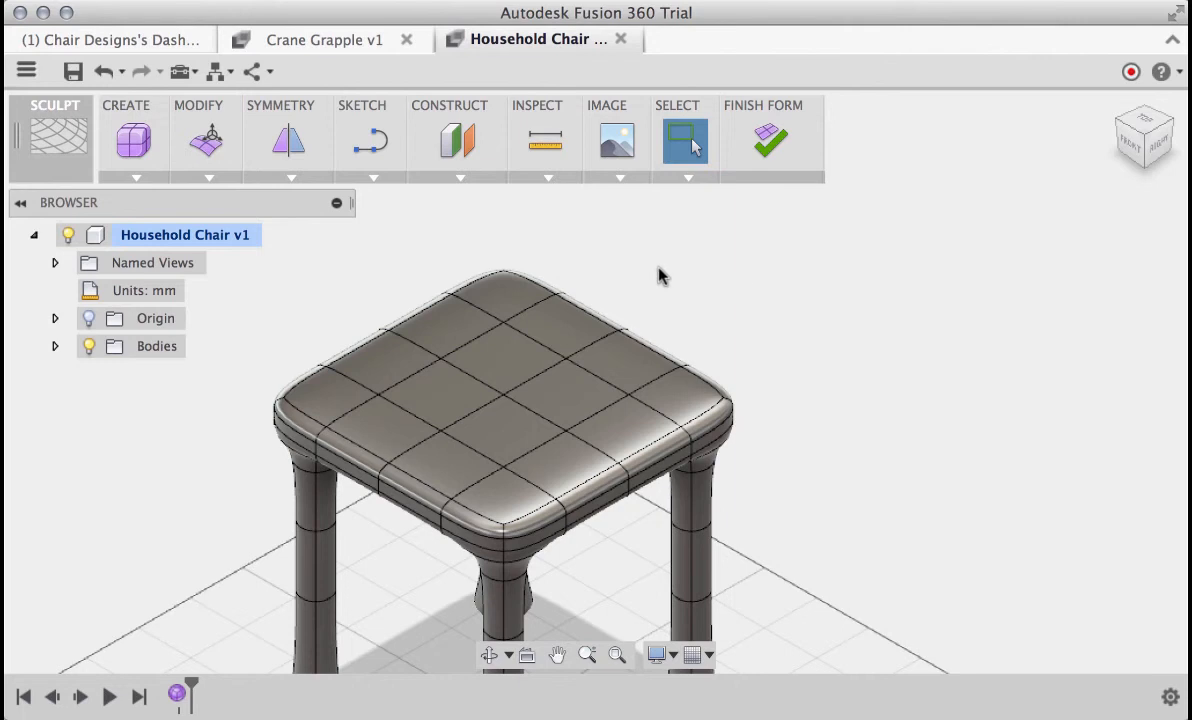
Insert a single-sided edge in Simple mode between the seat's rear row of four top edges and its back border
left_click(209, 177)
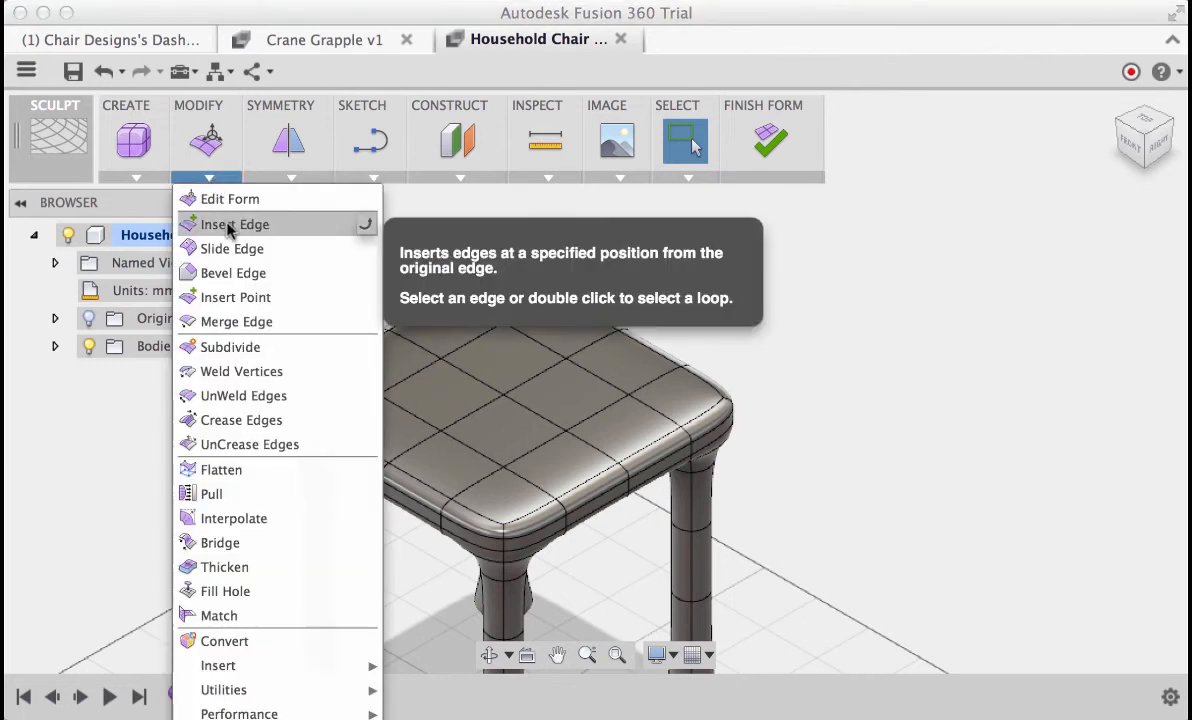
left_click(232, 224)
left_click(478, 305)
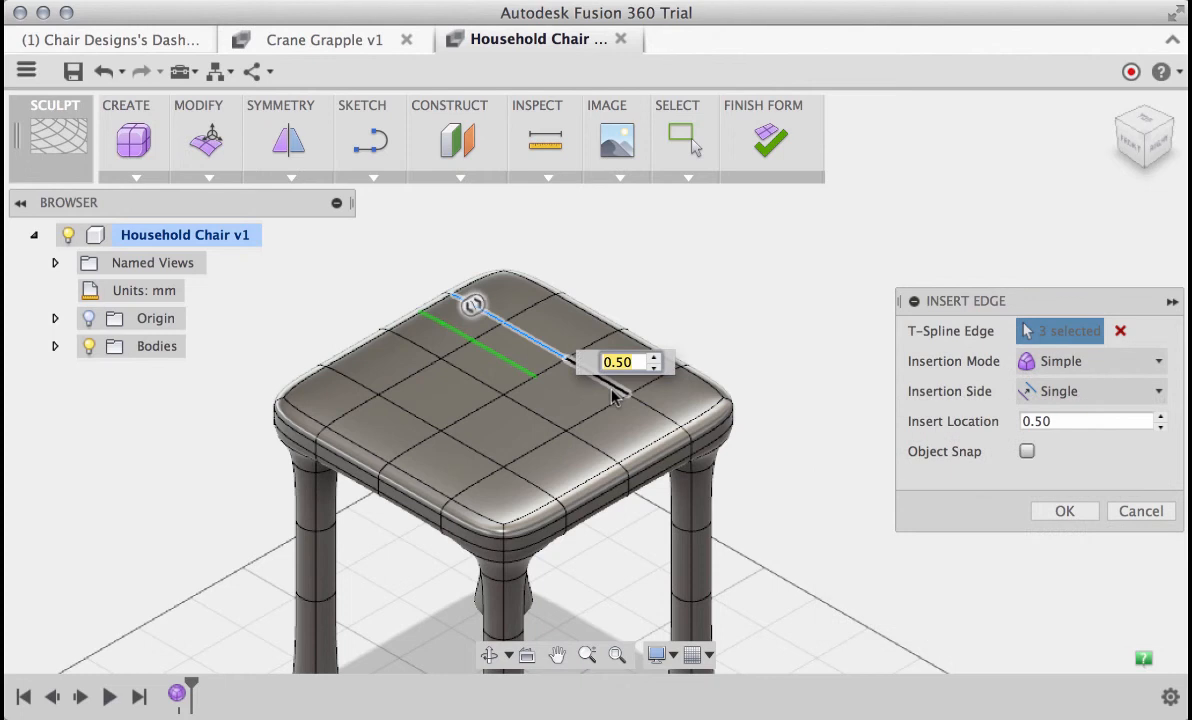
left_click(612, 388)
left_click(656, 421)
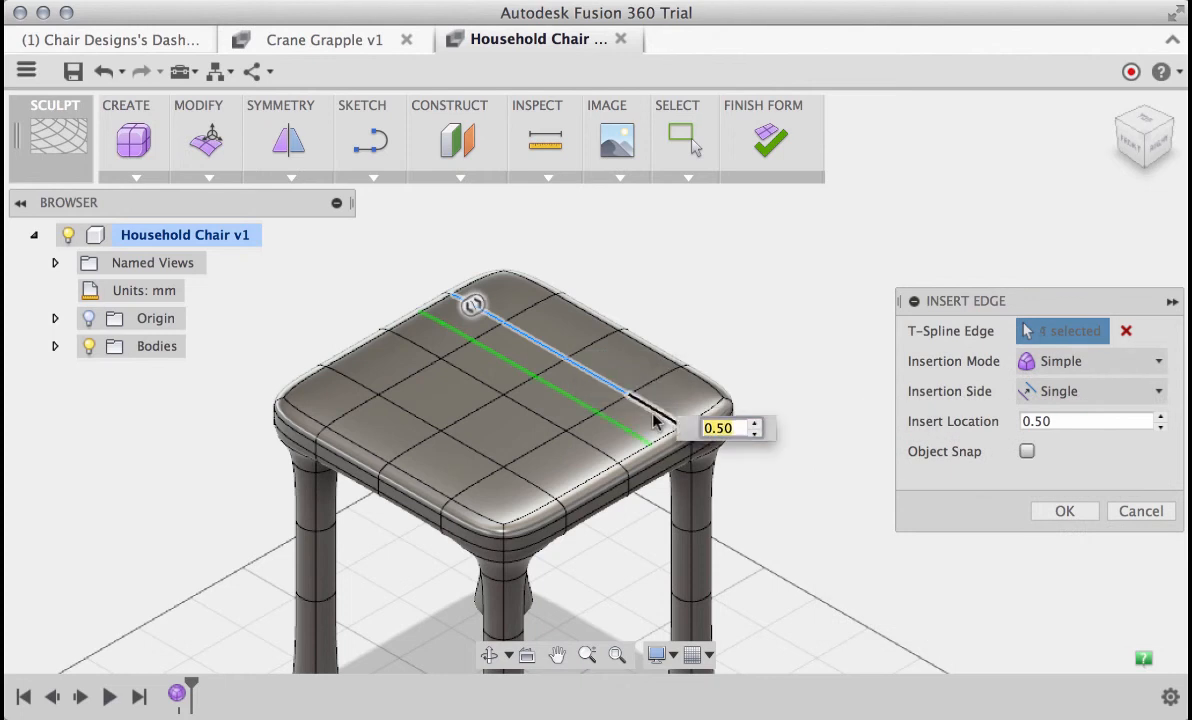
left_click_drag(476, 303, 530, 270)
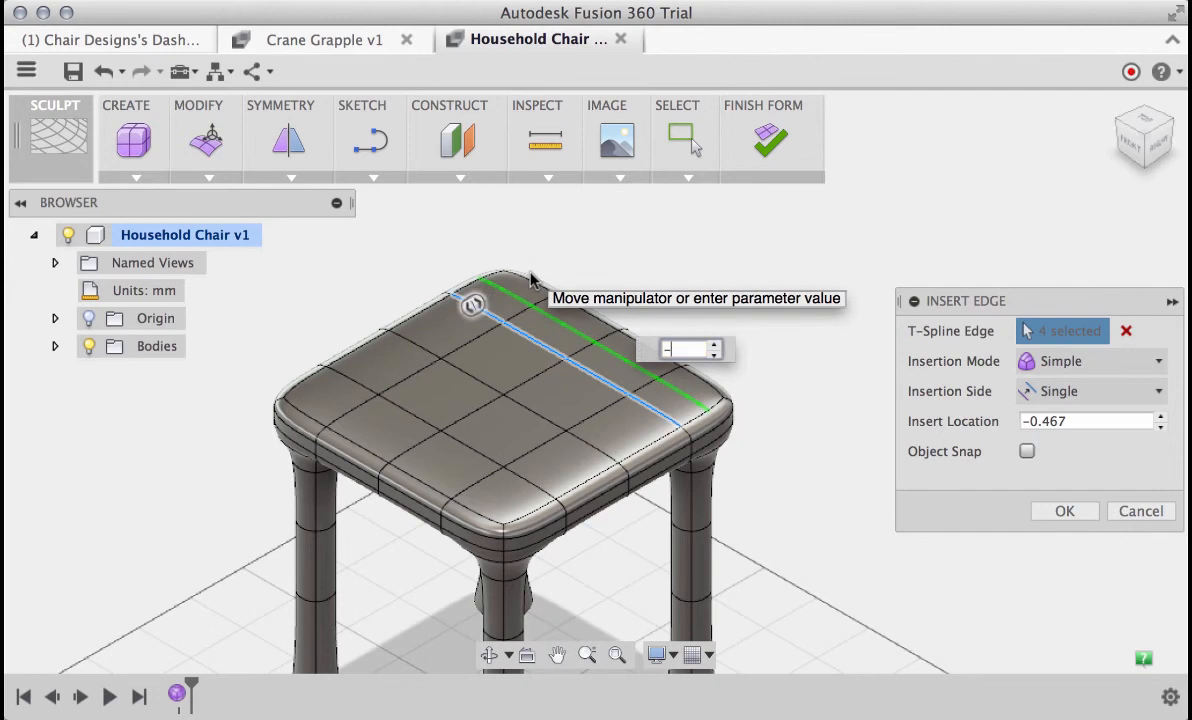
key("Return")
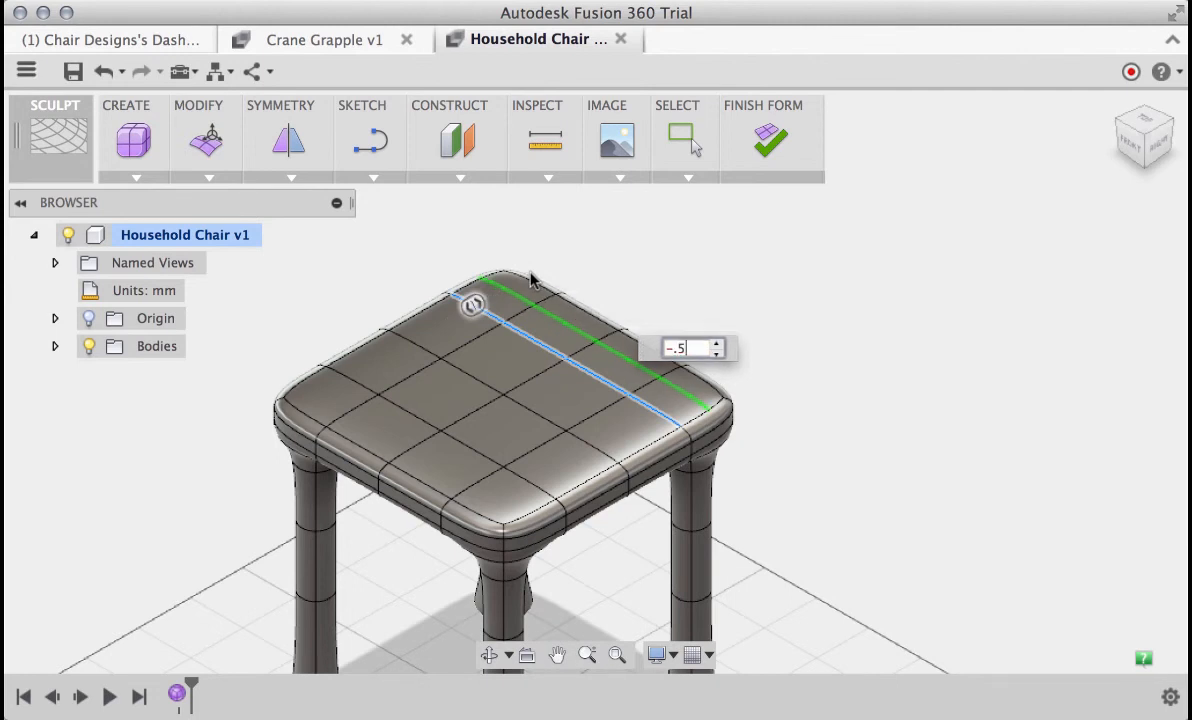
Extrude the seat's four rear top faces upward with Edit Form to start the backrest, ending with offsets of about 58.7 mm and -5.5 mm
right_click(659, 277)
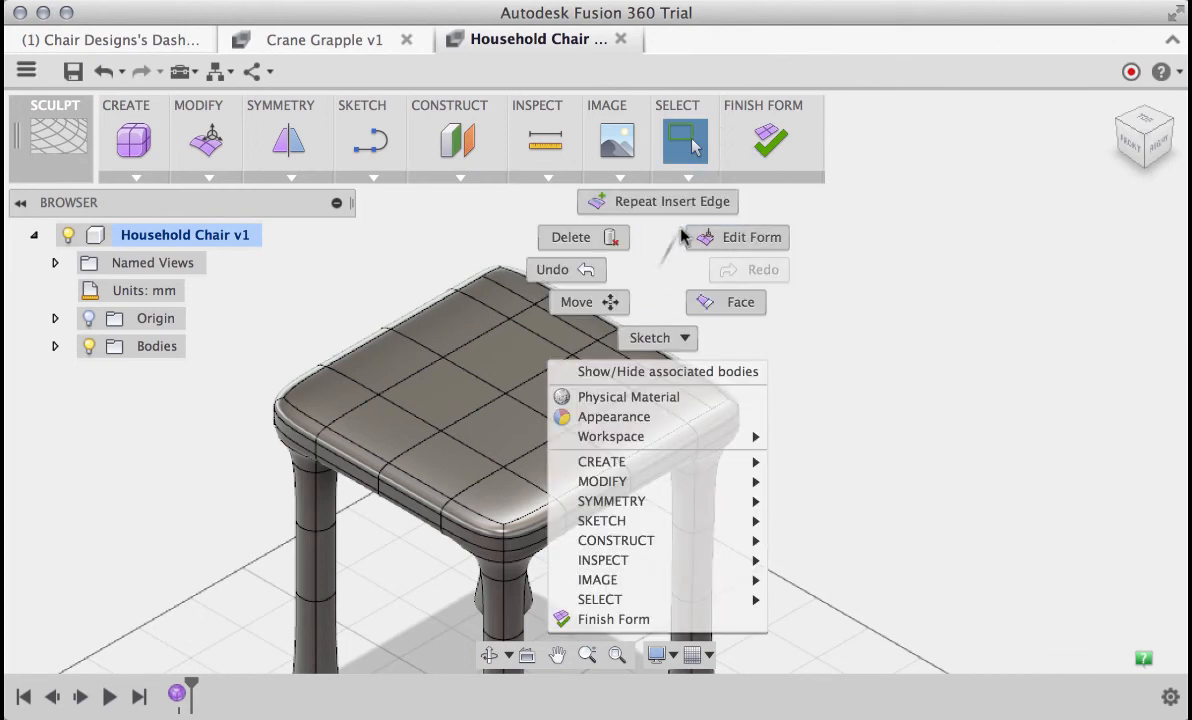
left_click(698, 238)
left_click(534, 291)
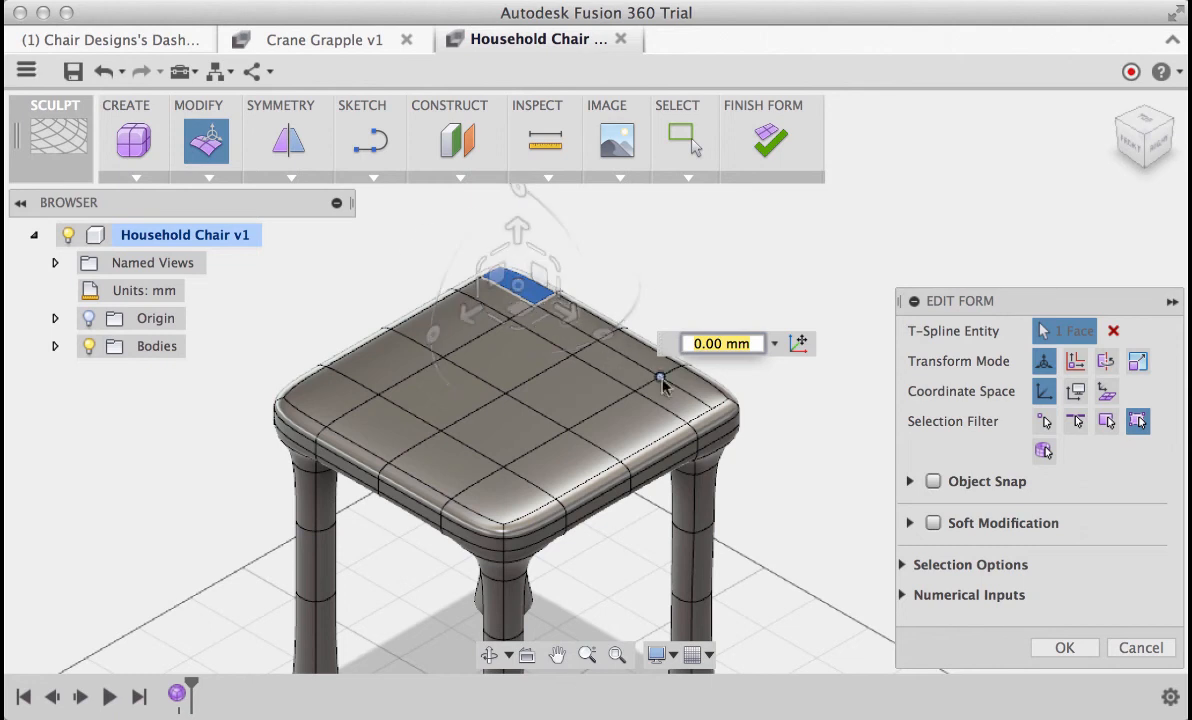
left_click(698, 392)
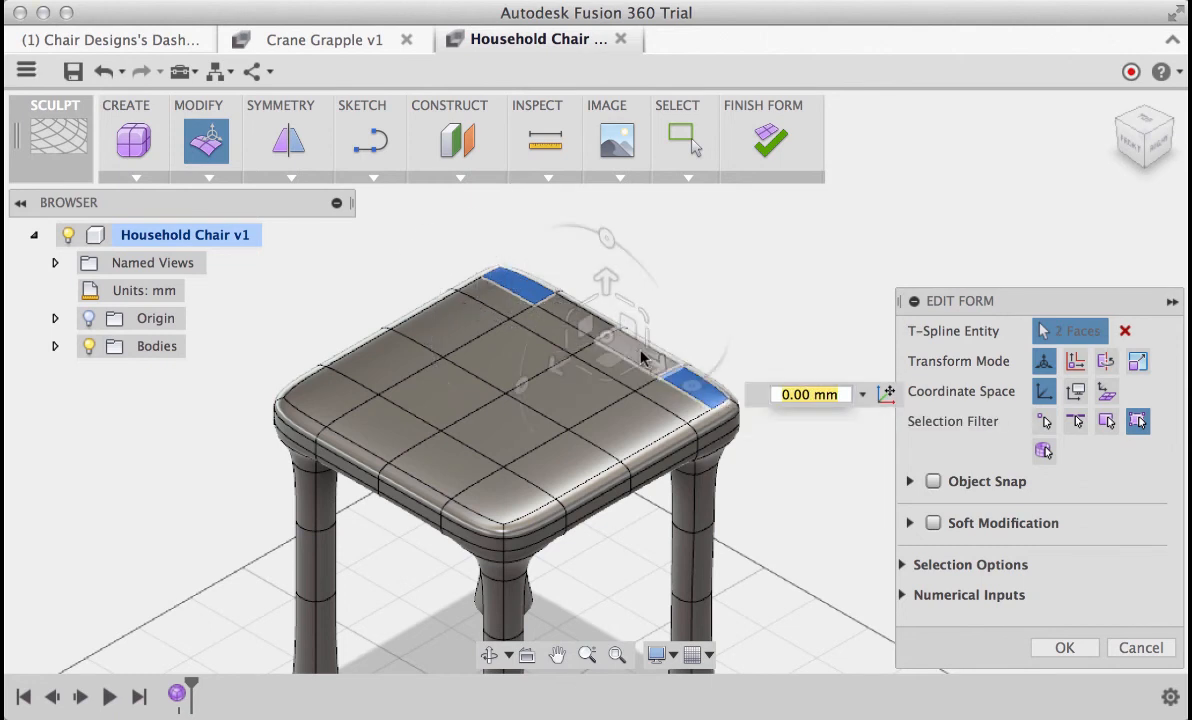
left_click(634, 350)
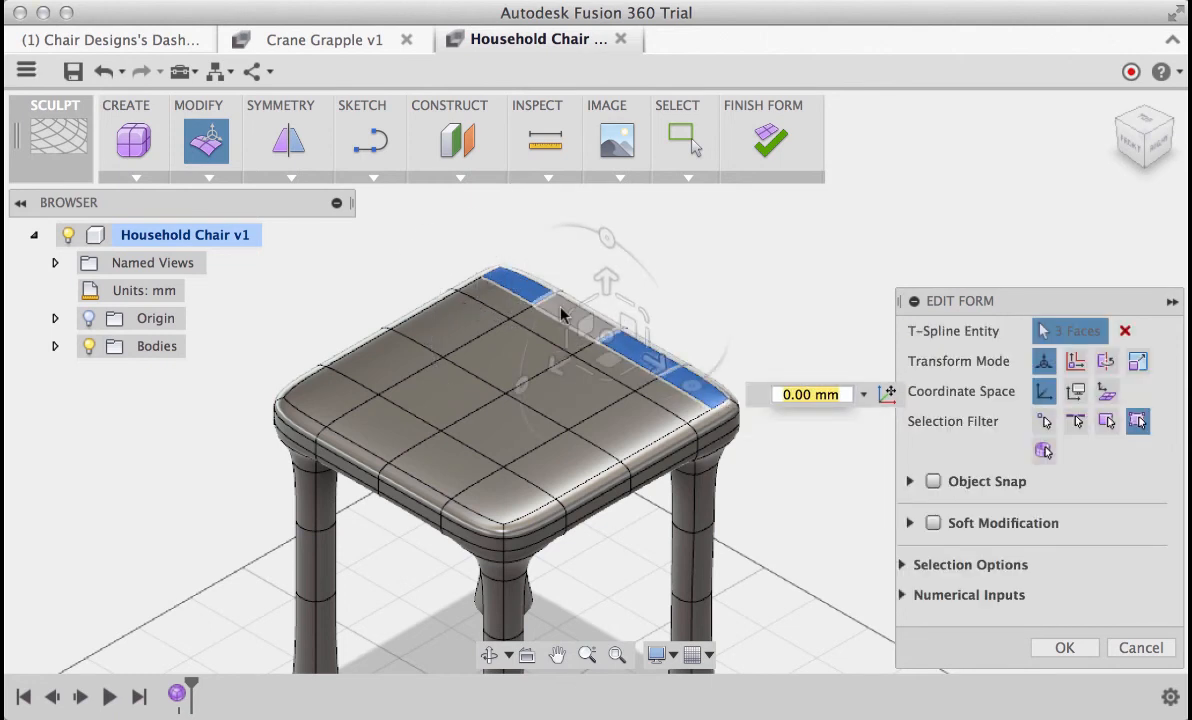
left_click(561, 309)
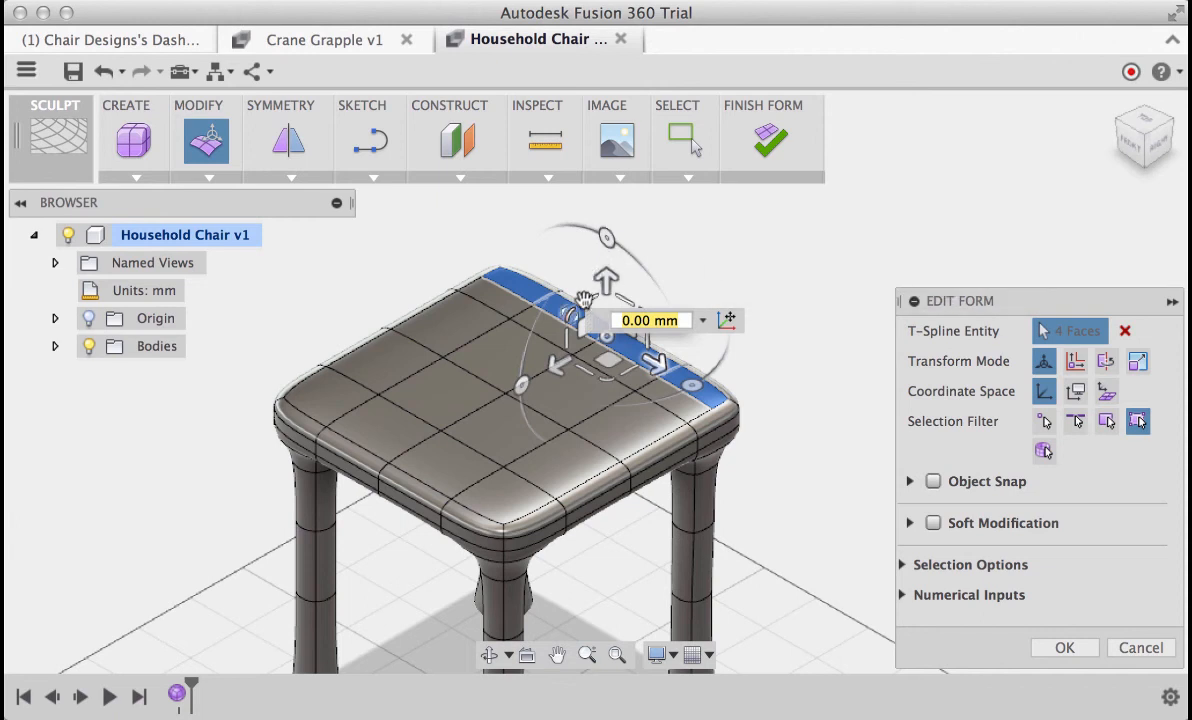
left_click_drag(581, 332, 590, 209)
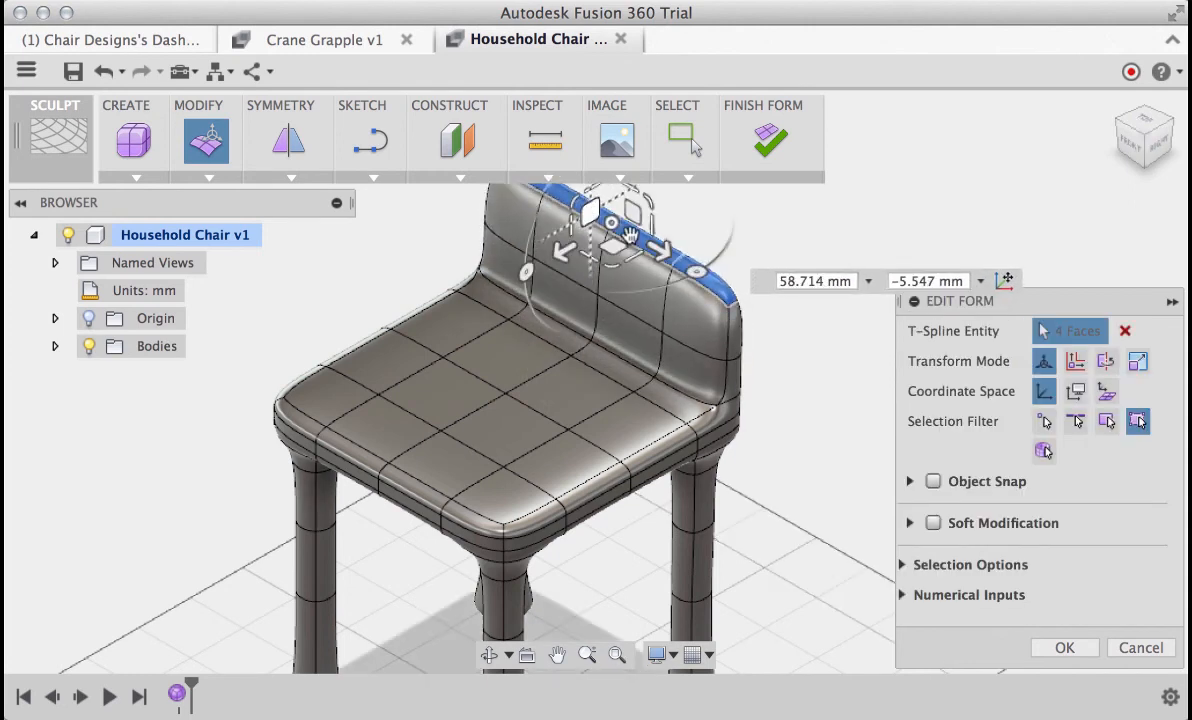
Extrude the backrest's four top faces further upward in a curved profile, ending with offsets of about 76 mm and -43.5 mm
scroll(761, 235, "up", 2)
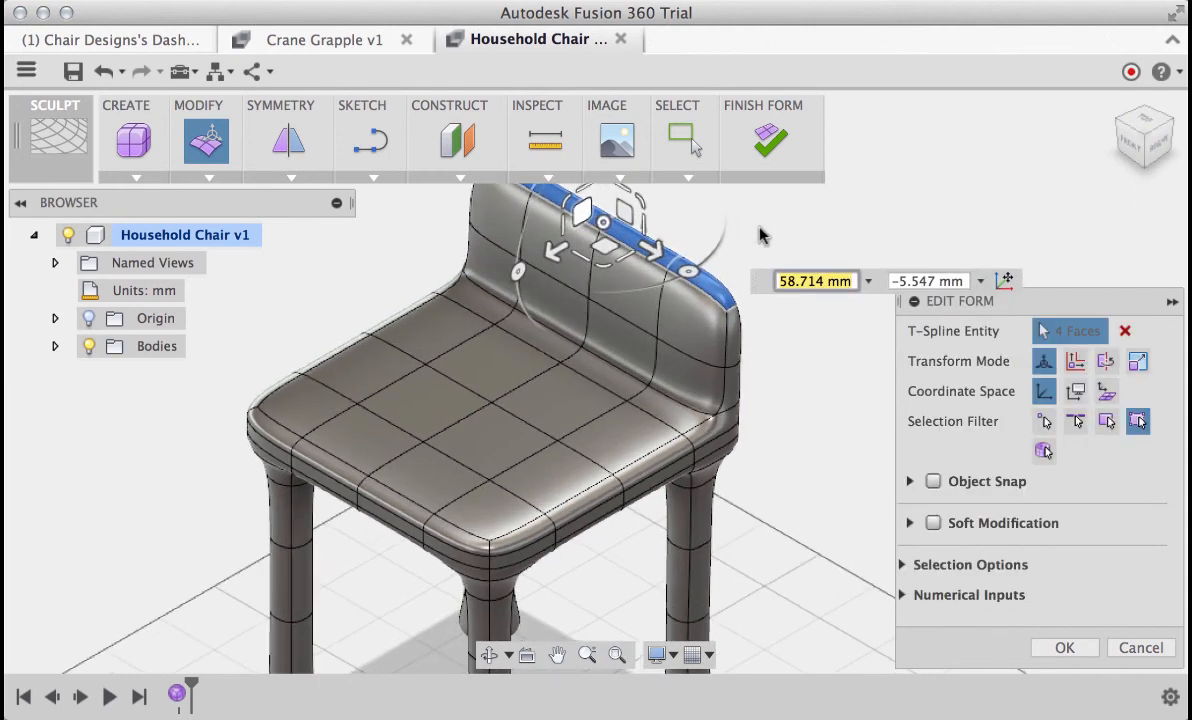
scroll(762, 235, "down", 5)
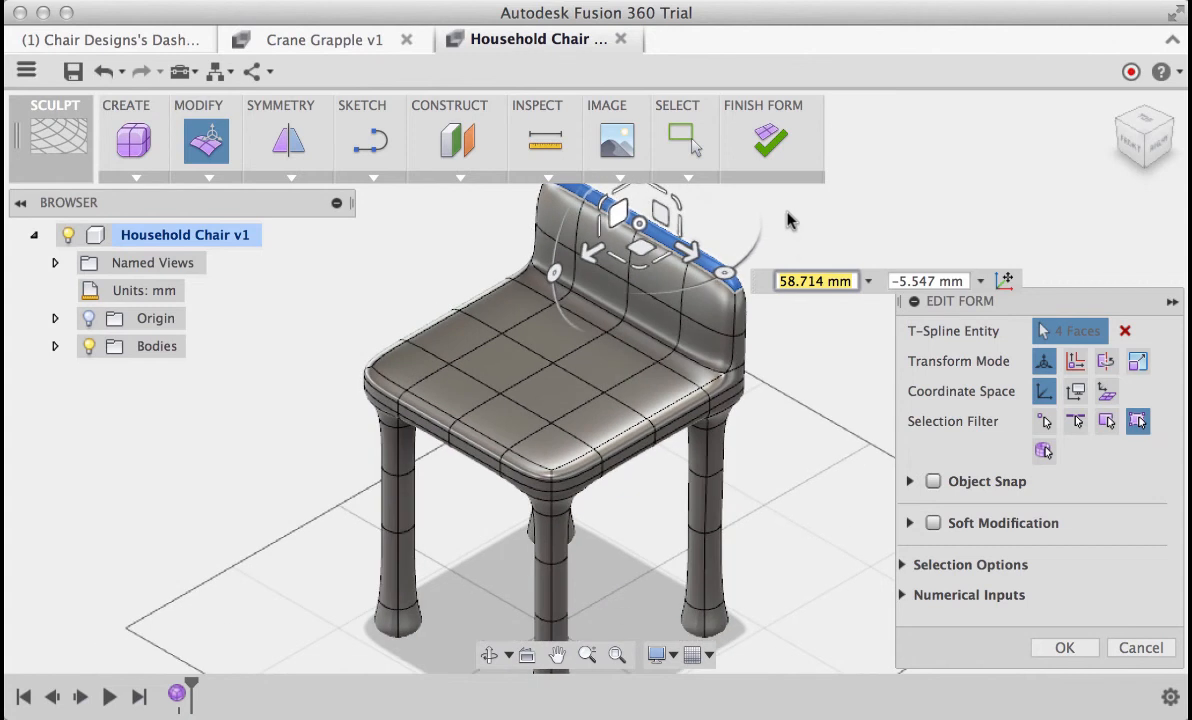
scroll(787, 220, "up", 4)
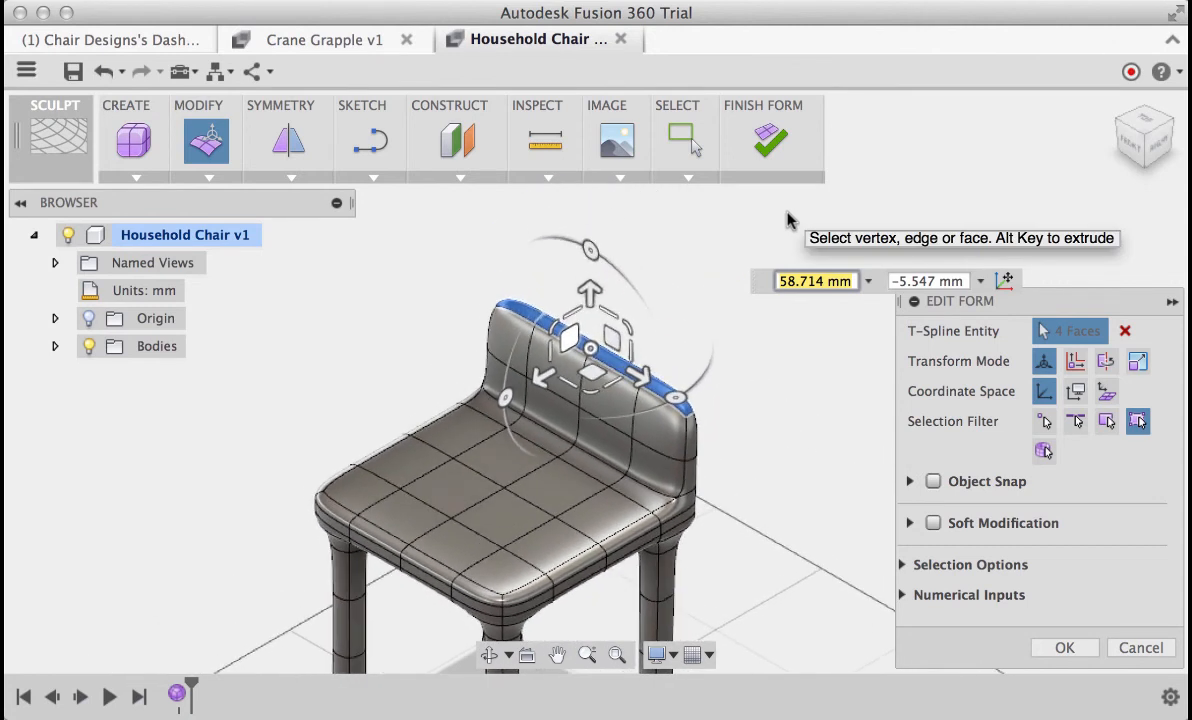
scroll(787, 220, "up", 1)
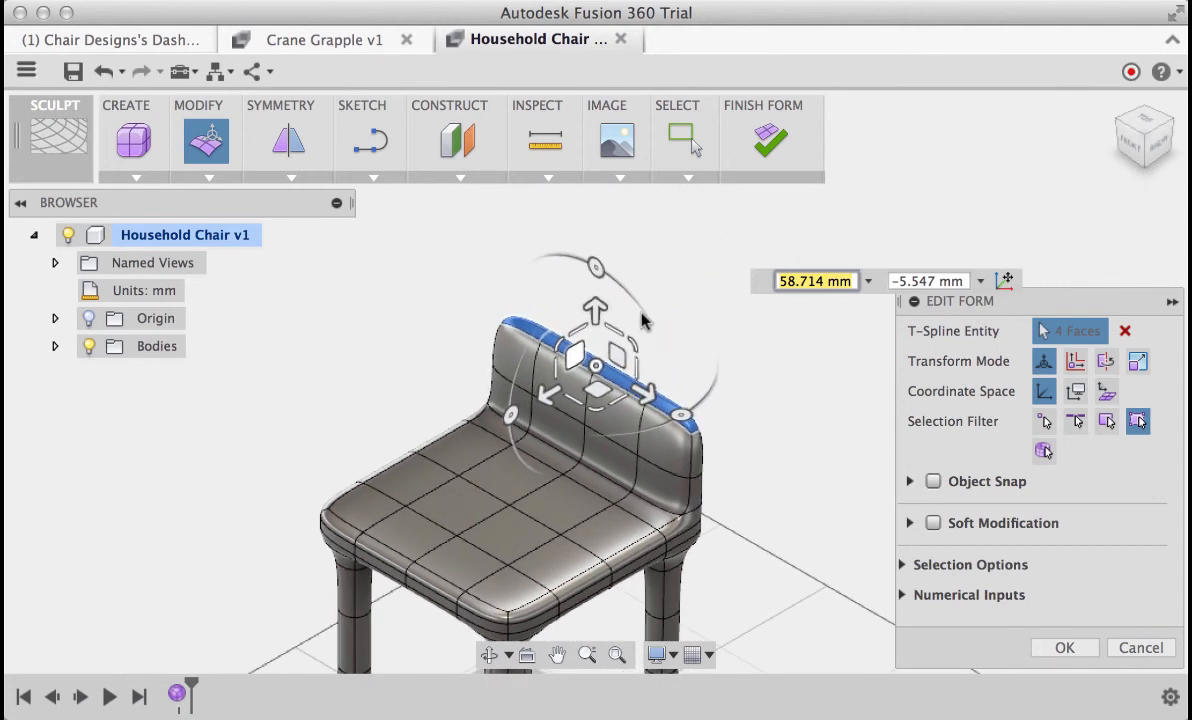
left_click(575, 357)
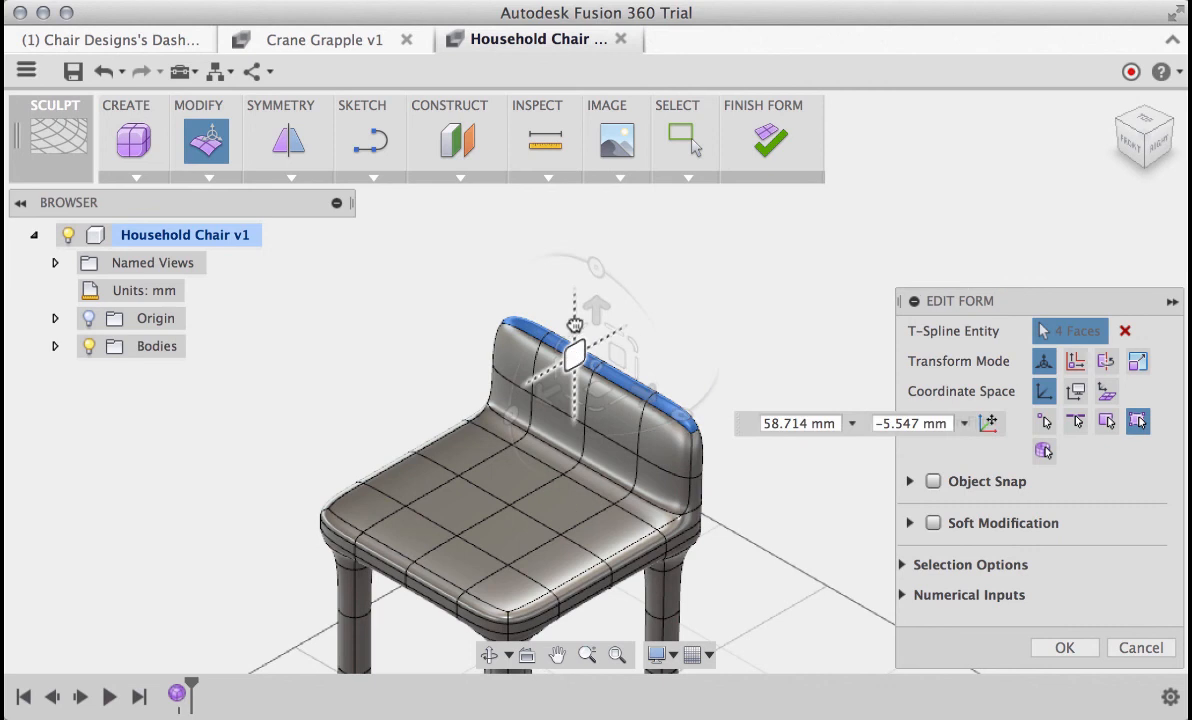
left_click_drag(572, 290, 595, 183)
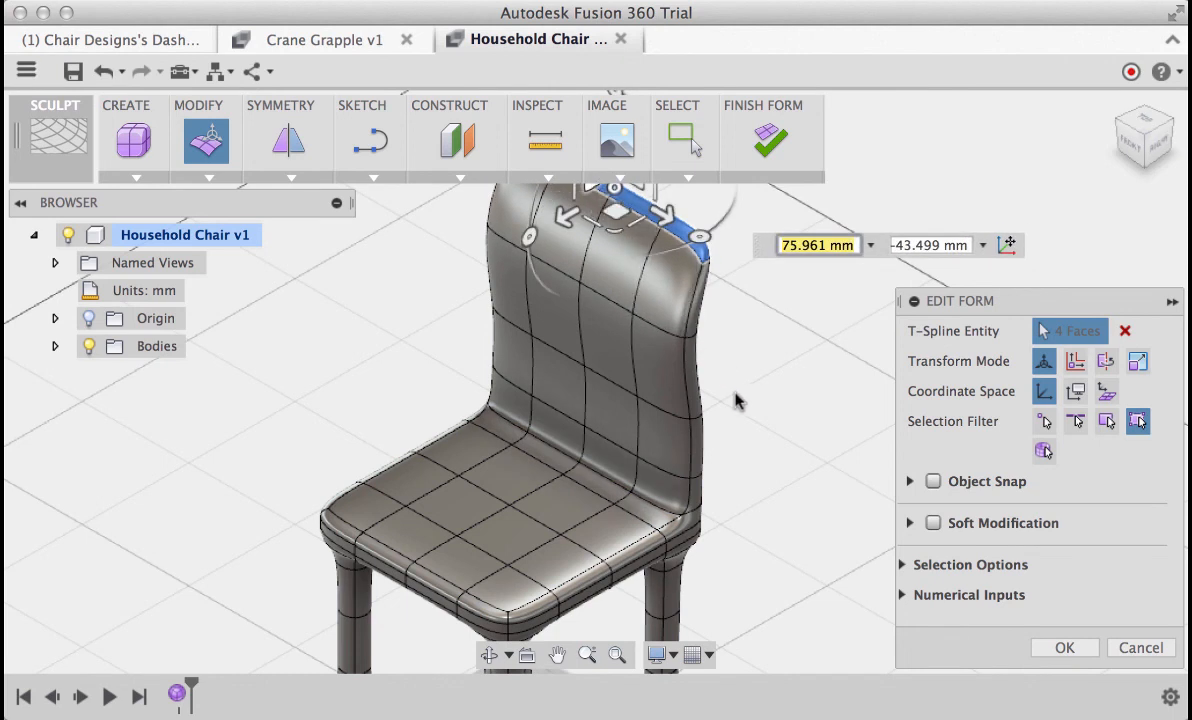
Rotate the backrest's four top faces by about -22.4 degrees to tilt the top edge and finish Edit Form
middle_click_drag(735, 401, 737, 402, "shift")
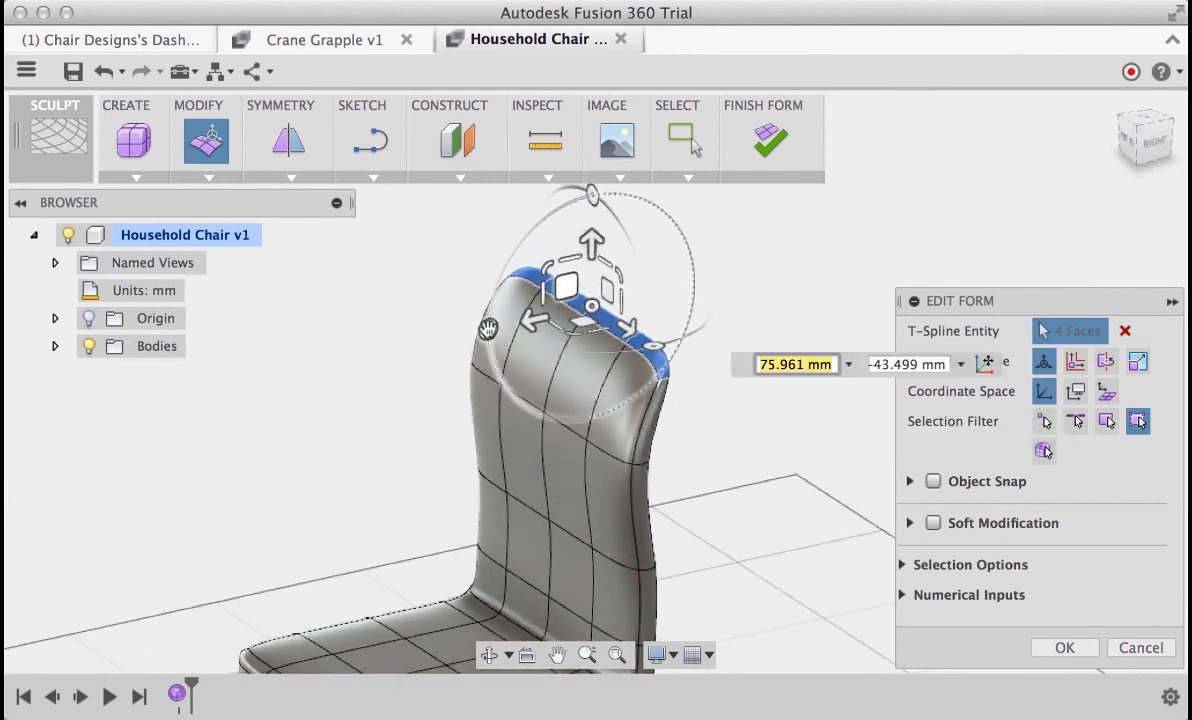
left_click_drag(488, 328, 499, 282)
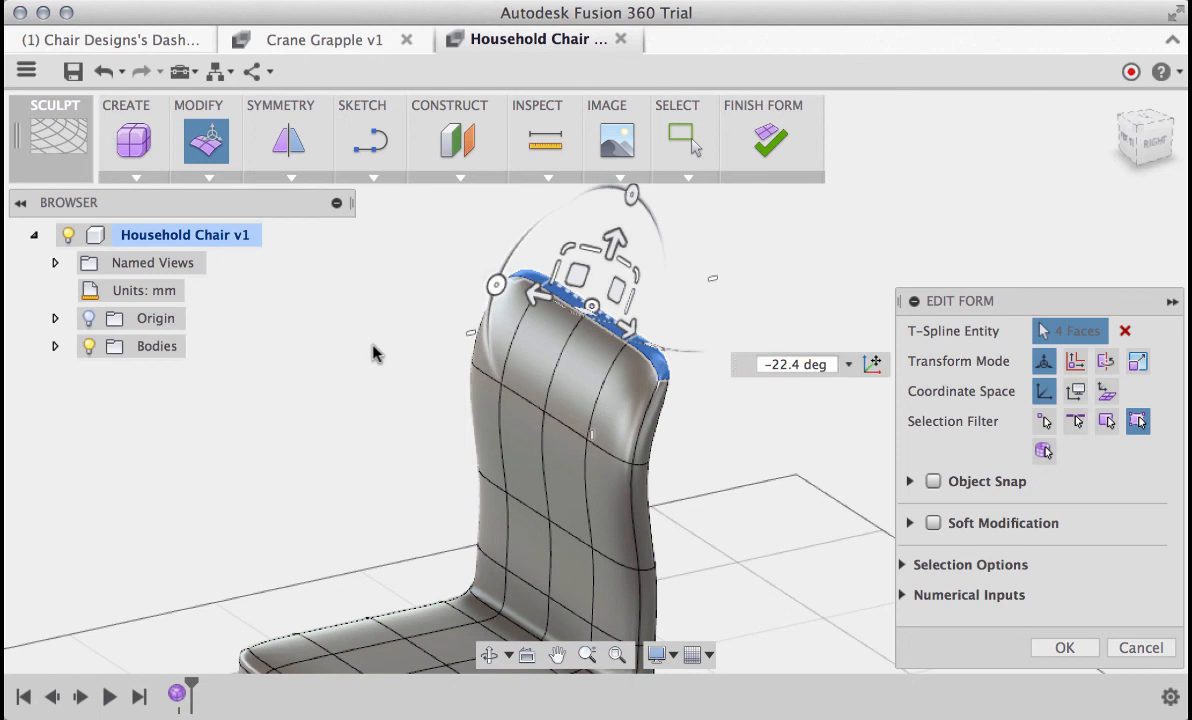
right_click(372, 346)
left_click(430, 345)
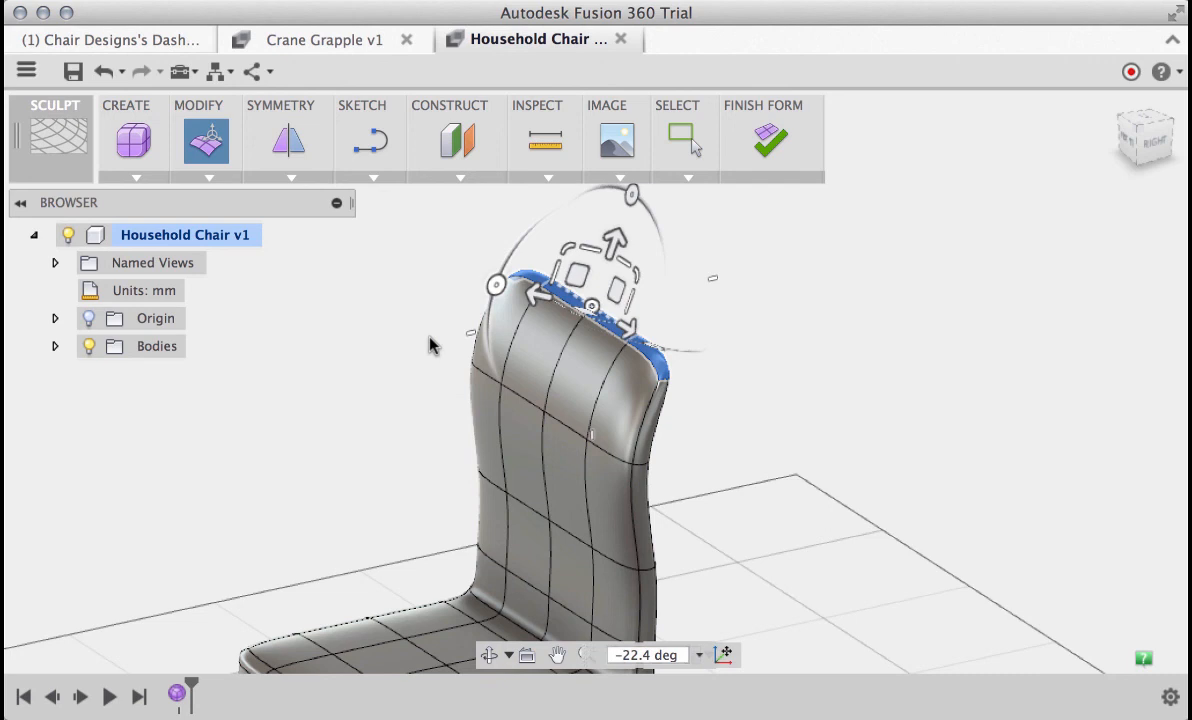
left_click(380, 391)
scroll(380, 391, "down", 3)
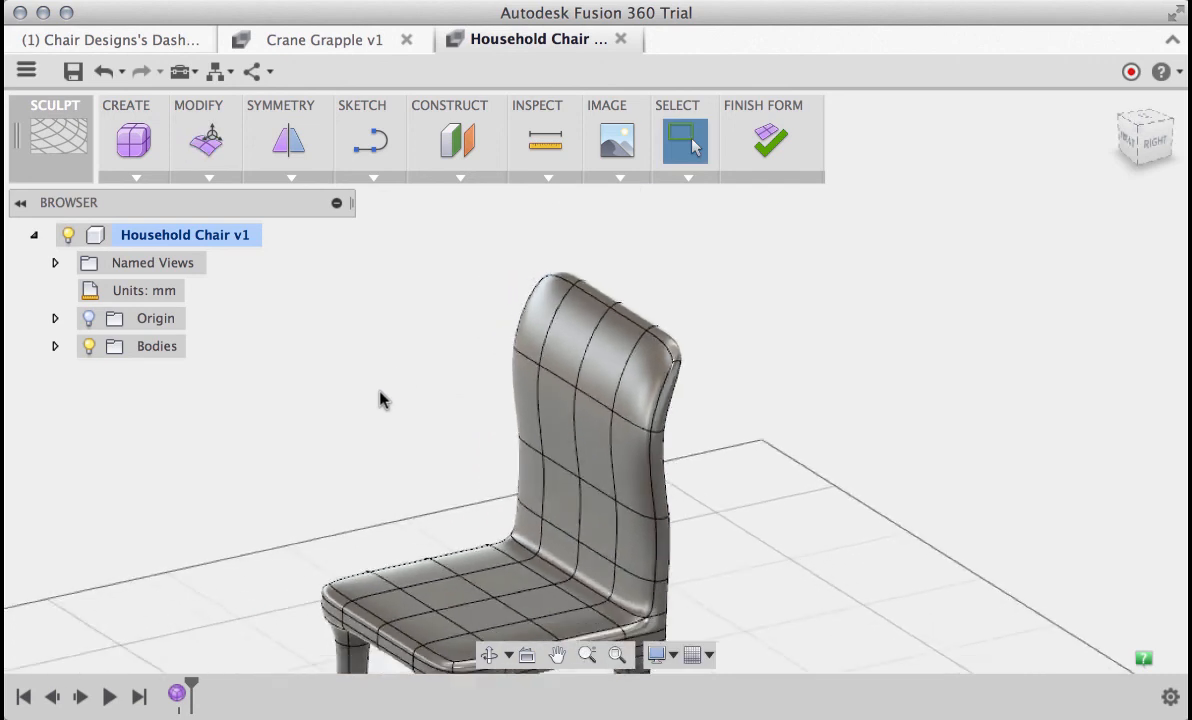
scroll(380, 391, "down", 5)
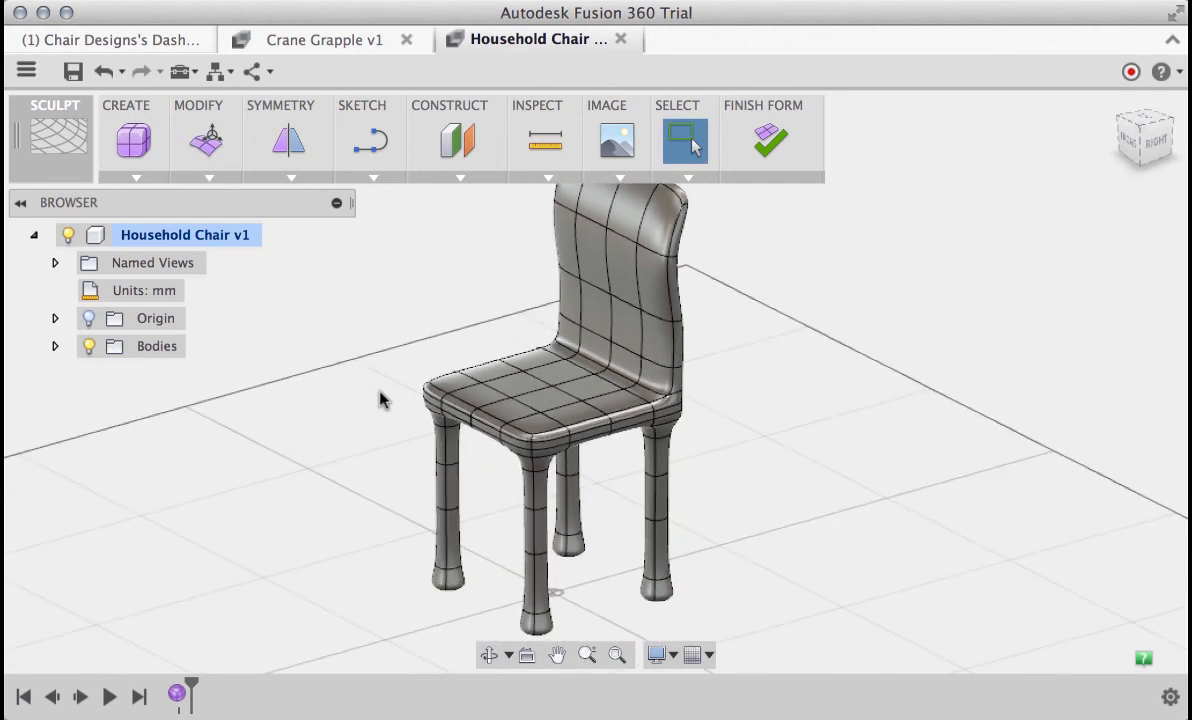